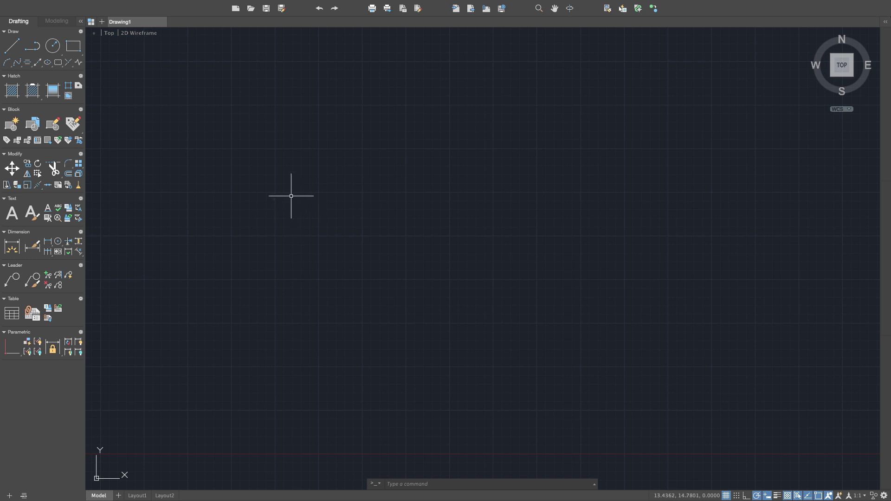
Draw a horizontal line 5 units long starting at about 5,5
{"action": "left_click", "coordinate": [13, 46]}
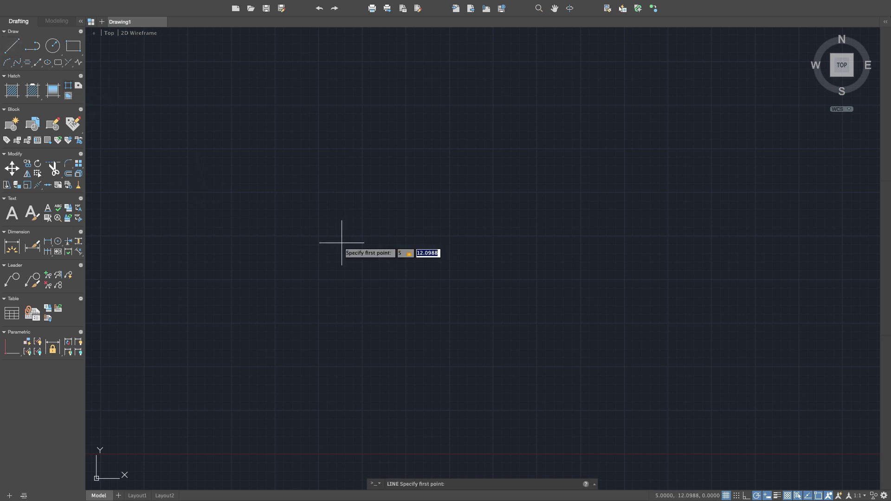
{"action": "left_click", "coordinate": [143, 367]}
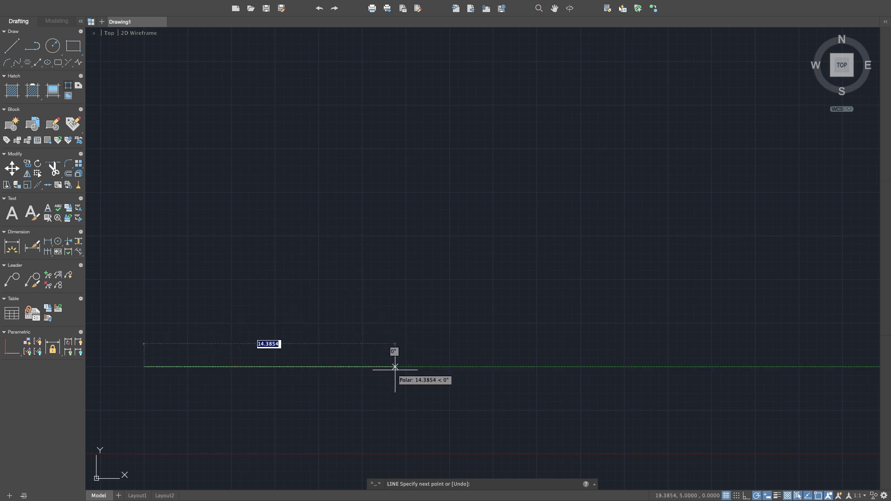
{"action": "type", "text": "5"}
{"action": "key", "text": "Return"}
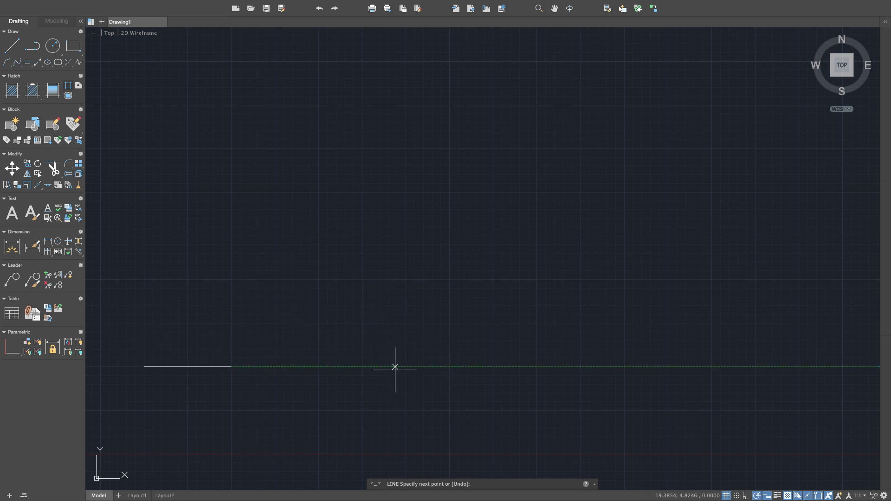
{"action": "key", "text": "Escape"}
Dimension the line's length with the DIM command, placing the dimension above the line
{"action": "middle_click_drag", "start_coordinate": [243, 313], "coordinate": [354, 300]}
{"action": "scroll", "coordinate": [472, 253], "scroll_direction": "down", "scroll_amount": 4}
{"action": "scroll", "coordinate": [460, 271], "scroll_direction": "up", "scroll_amount": 4}
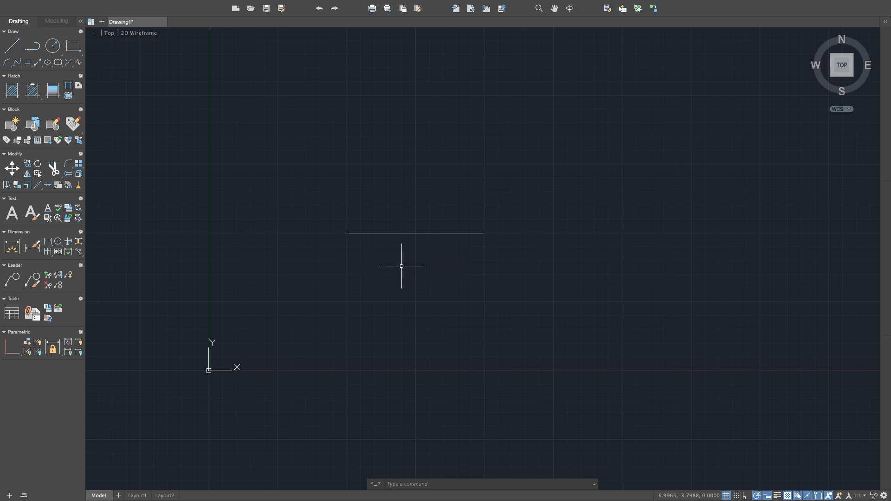
{"action": "type", "text": "dim"}
{"action": "key", "text": "Return"}
{"action": "left_click", "coordinate": [415, 233]}
{"action": "left_click", "coordinate": [415, 203]}
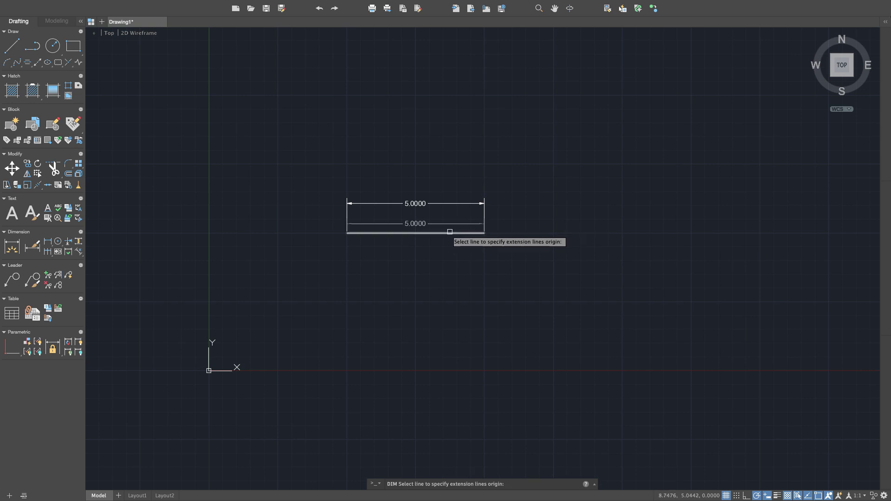
{"action": "key", "text": "Escape"}
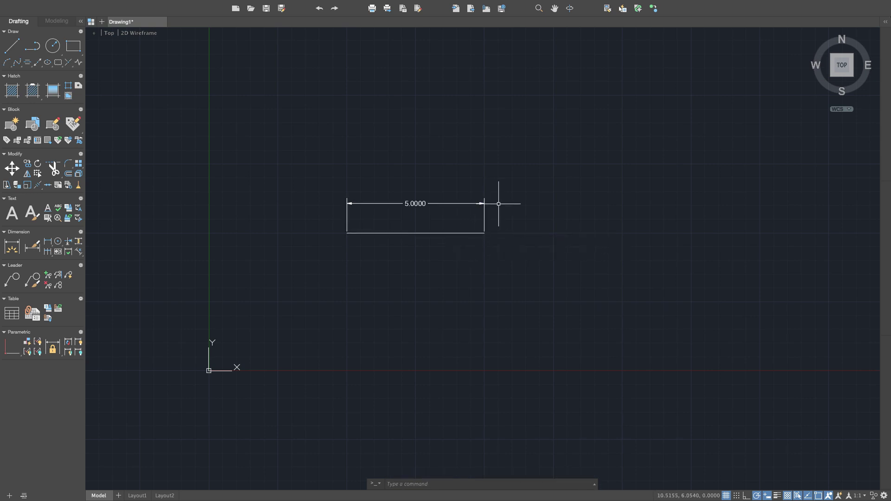
Stretch the line's right endpoint horizontally outward so that the line is 6 units long
{"action": "type", "text": "s"}
{"action": "key", "text": "Escape"}
{"action": "left_click", "coordinate": [447, 233]}
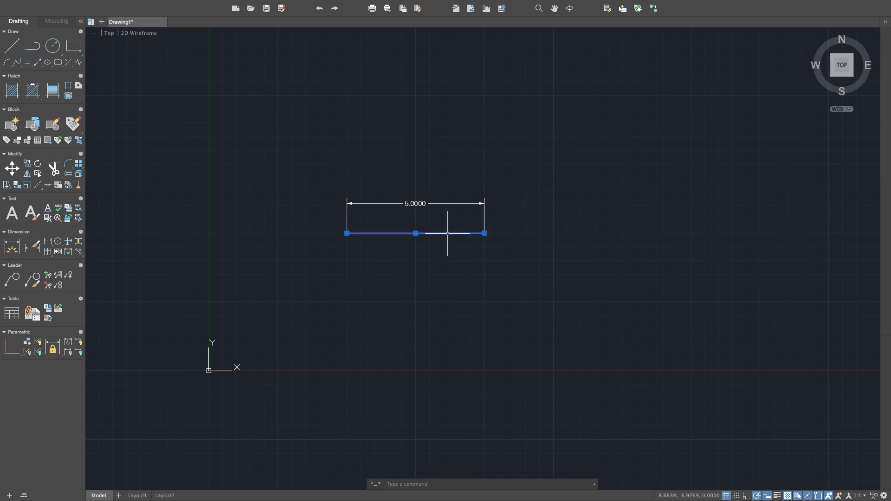
{"action": "left_click", "coordinate": [484, 233]}
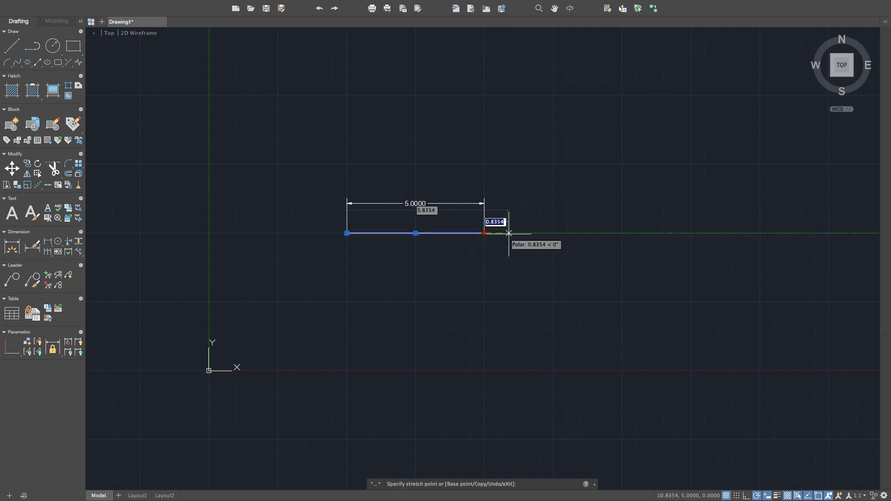
{"action": "left_click", "coordinate": [511, 233]}
{"action": "key", "text": "Escape"}
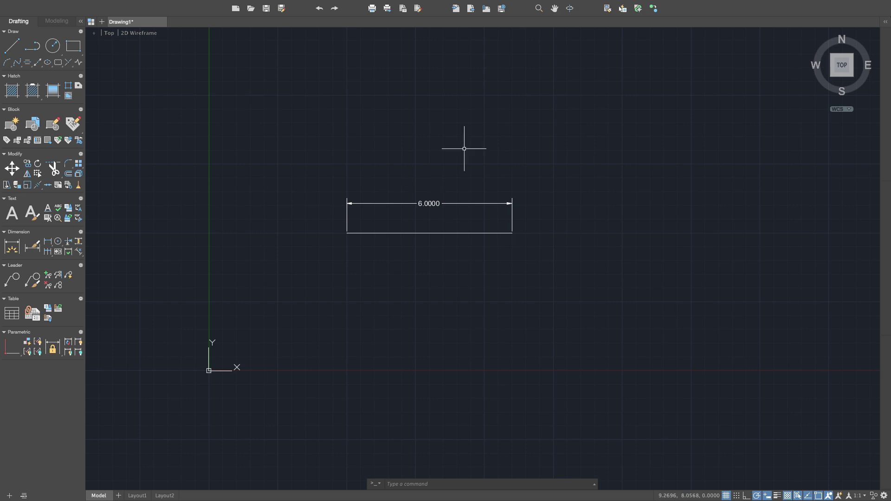
Switch to Fusion 360 and start a new sketch on the front plane of the untitled design
{"action": "key", "text": "ctrl+Up"}
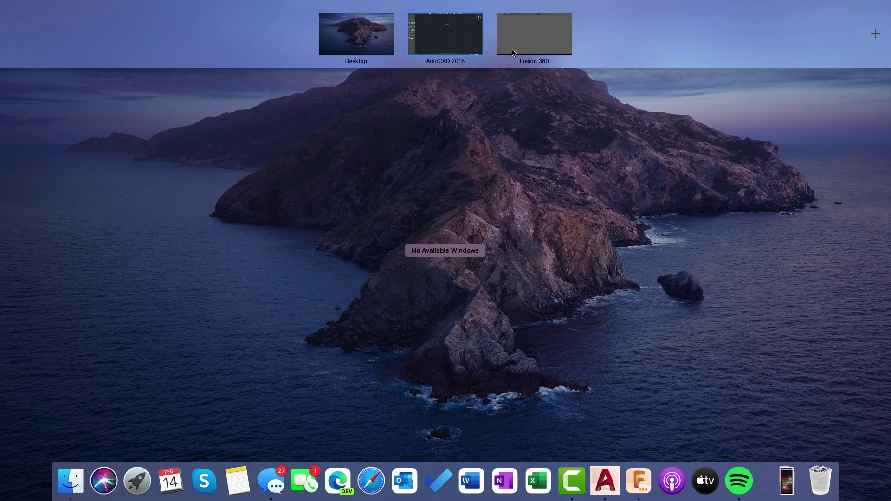
{"action": "left_click", "coordinate": [516, 44]}
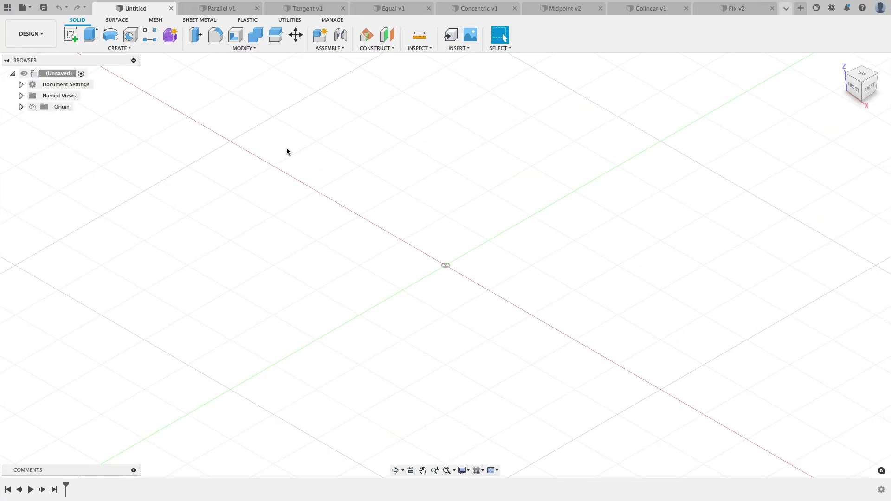
{"action": "left_click", "coordinate": [70, 34]}
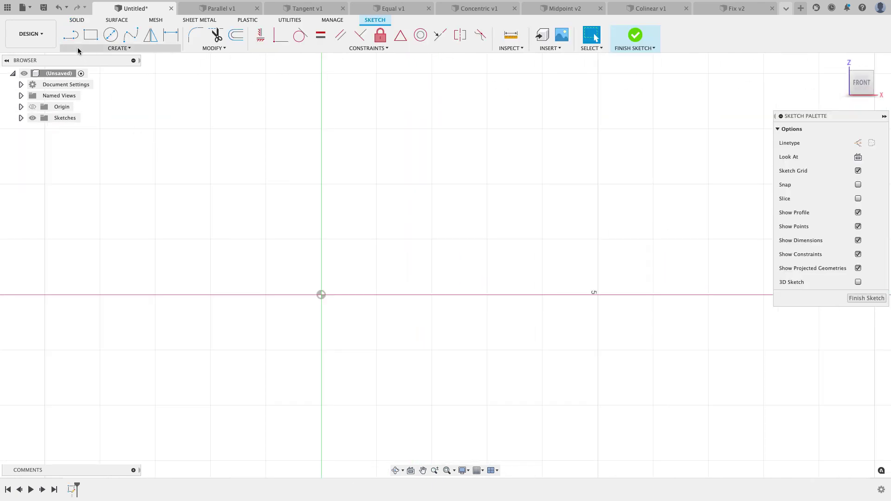
{"action": "scroll", "coordinate": [240, 184], "scroll_direction": "down", "scroll_amount": 3}
{"action": "left_click", "coordinate": [439, 119]}
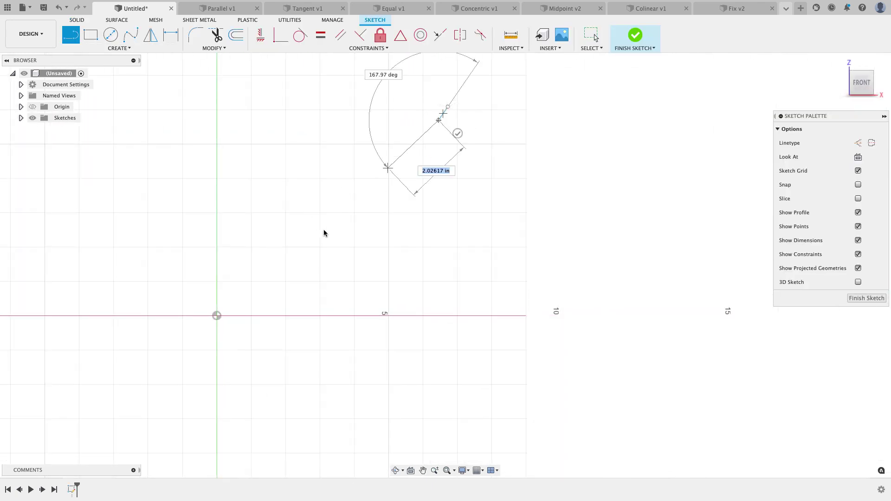
{"action": "key", "text": "Escape"}
{"action": "left_click_drag", "start_coordinate": [418, 79], "coordinate": [491, 153]}
{"action": "key", "text": "Delete"}
Sketch a single slanted line above and to the right of the origin, not touching it
{"action": "left_click", "coordinate": [71, 35]}
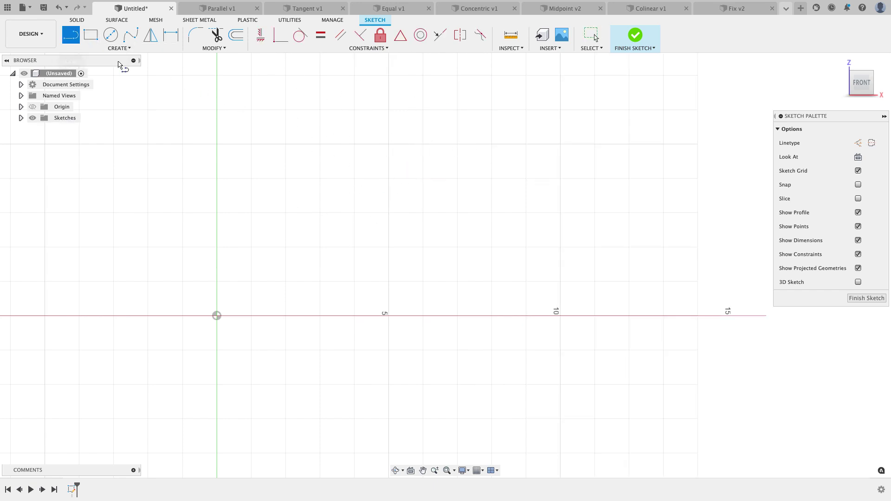
{"action": "left_click", "coordinate": [457, 122]}
{"action": "left_click", "coordinate": [267, 233]}
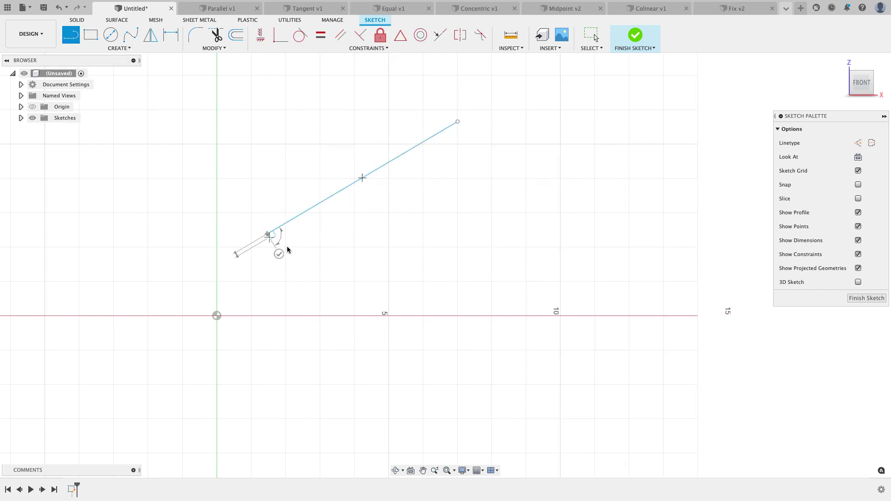
{"action": "key", "text": "Escape"}
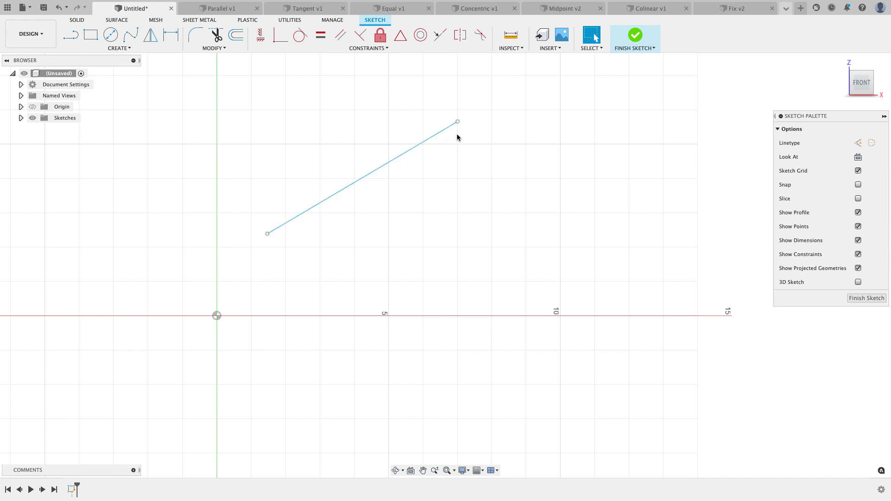
Move both endpoints of the slanted line slightly, bringing the upper one down and the lower one up
{"action": "left_click_drag", "start_coordinate": [457, 123], "coordinate": [458, 128]}
{"action": "mouse_move", "coordinate": [268, 234]}
{"action": "left_mouse_down"}
{"action": "mouse_move", "coordinate": [335, 283]}
{"action": "mouse_move", "coordinate": [273, 221]}
{"action": "left_mouse_up"}
{"action": "left_click", "coordinate": [353, 224]}
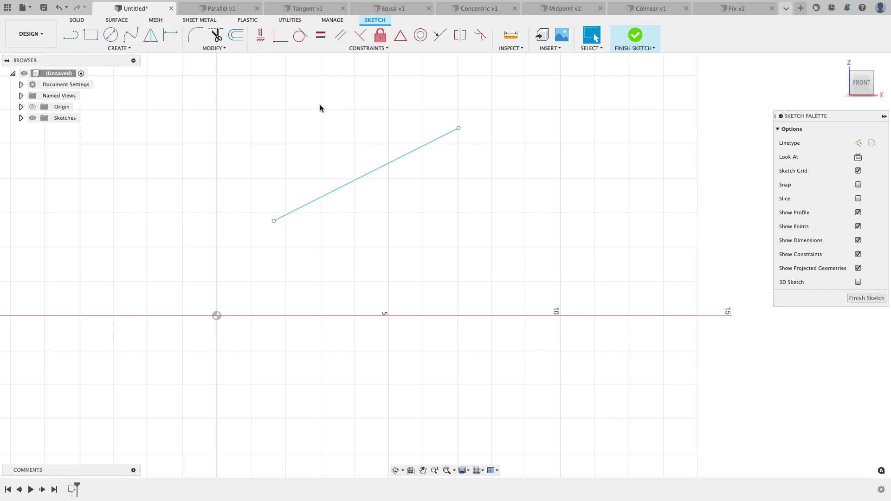
Make the line's lower endpoint coincident with the origin and swing its free end up to a steeper slope of about 45 degrees
{"action": "left_click", "coordinate": [281, 41]}
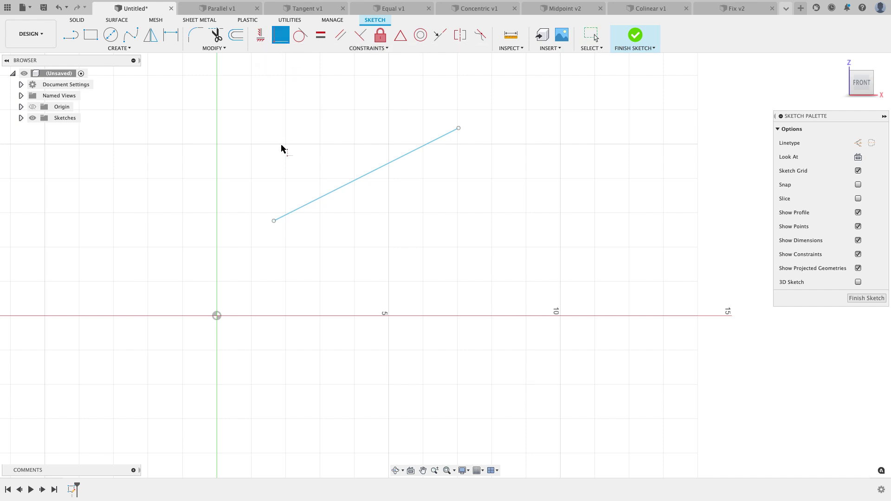
{"action": "left_click", "coordinate": [274, 221]}
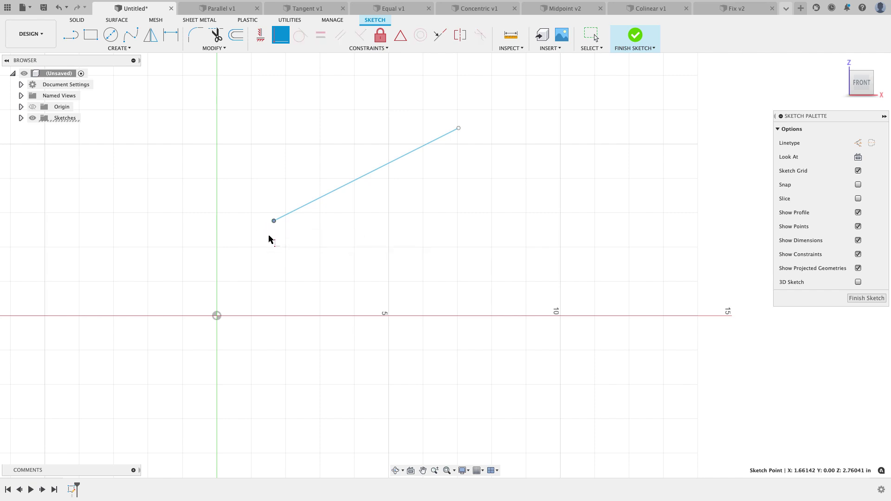
{"action": "left_click", "coordinate": [217, 316]}
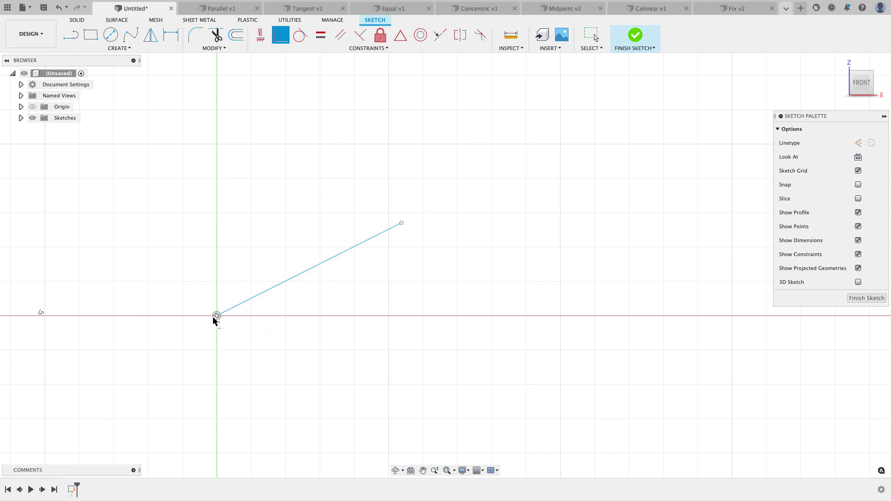
{"action": "key", "text": "Escape"}
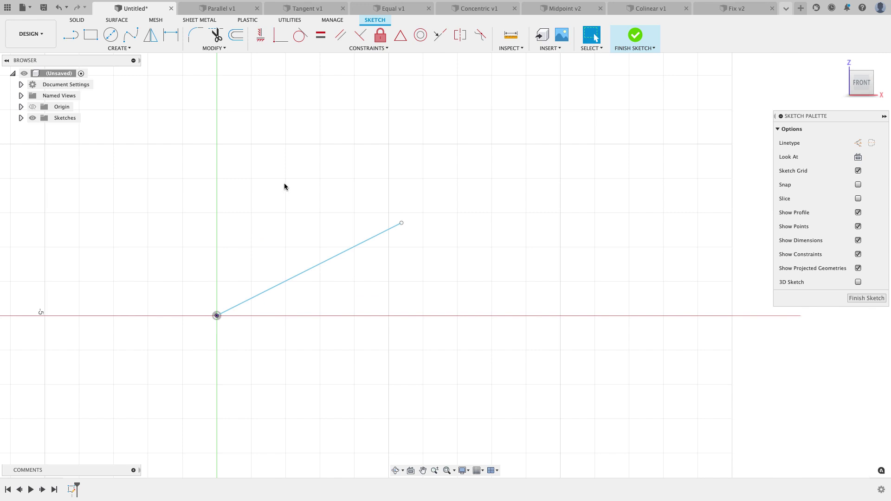
{"action": "left_click_drag", "start_coordinate": [402, 223], "coordinate": [325, 178]}
{"action": "left_click_drag", "start_coordinate": [377, 220], "coordinate": [407, 126]}
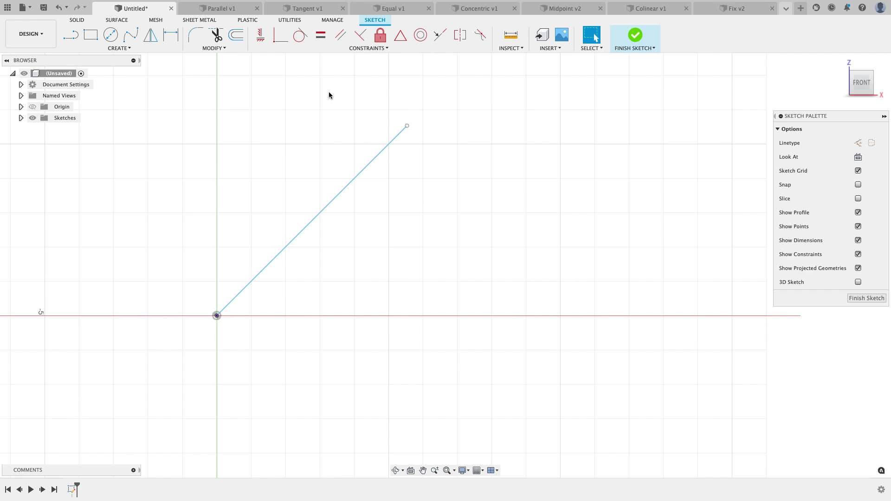
Try the Horizontal/Vertical constraint on the slanted line to make it horizontal, and undo it
{"action": "left_click", "coordinate": [261, 36]}
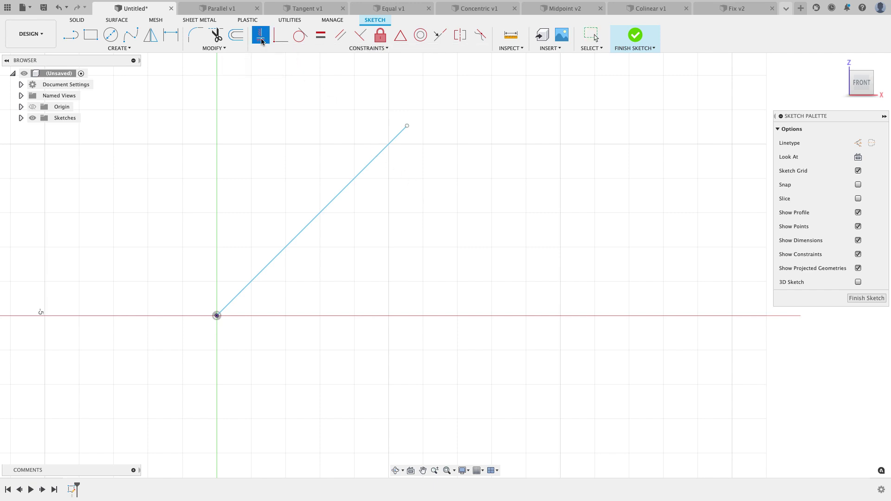
{"action": "left_click", "coordinate": [355, 180]}
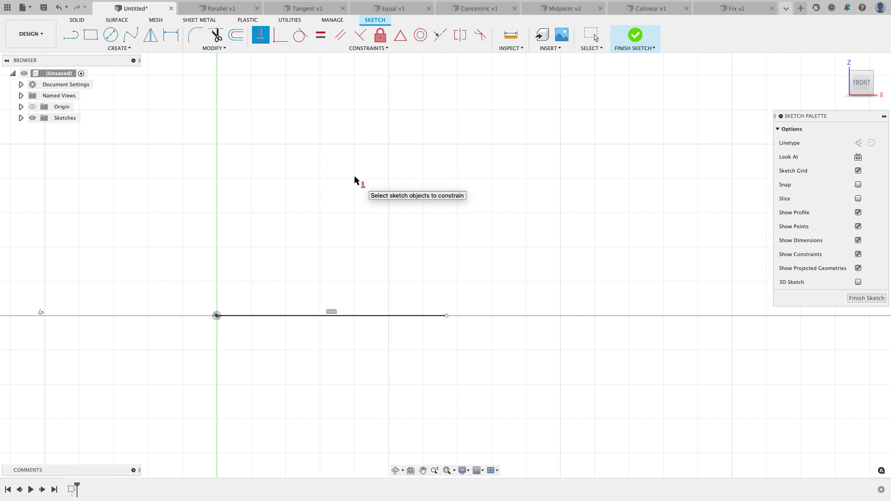
{"action": "left_click", "coordinate": [60, 8]}
{"action": "left_click", "coordinate": [61, 8]}
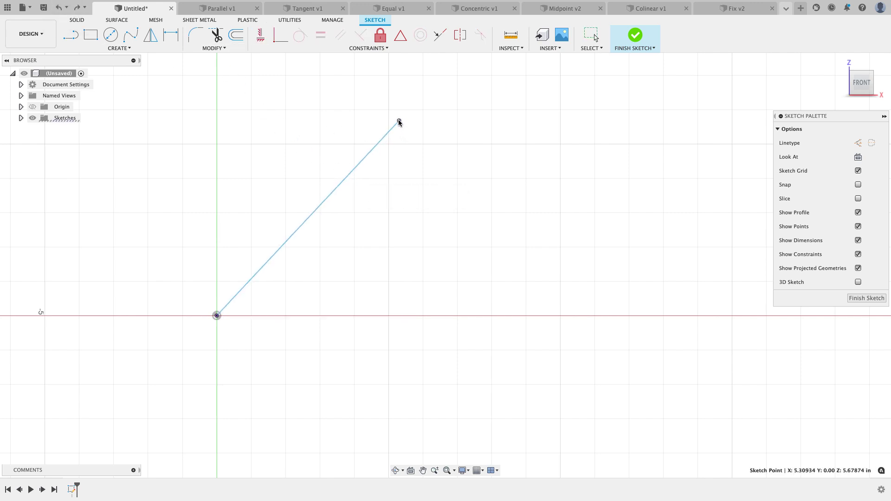
Apply the Horizontal/Vertical constraint to the steep line to make it vertical above the origin
{"action": "left_click", "coordinate": [261, 35]}
{"action": "left_click", "coordinate": [365, 156]}
{"action": "middle_click_drag", "start_coordinate": [228, 115], "coordinate": [379, 175]}
{"action": "key", "text": "Escape"}
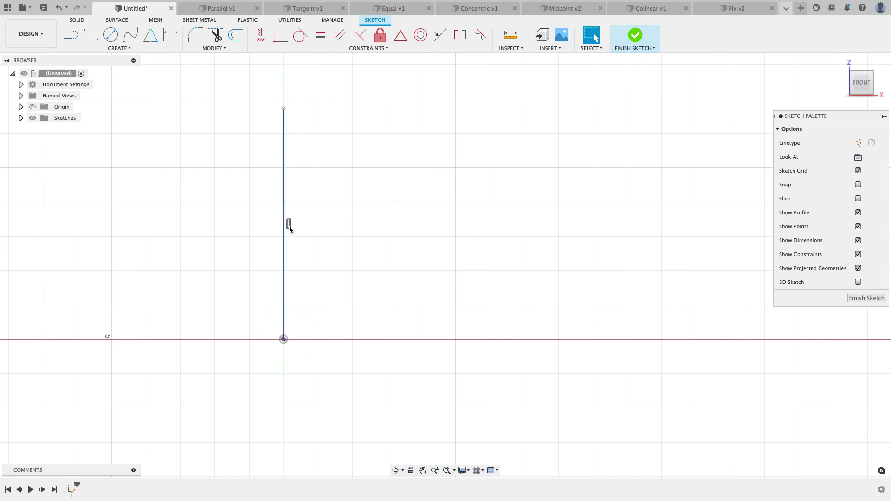
{"action": "left_click", "coordinate": [283, 200]}
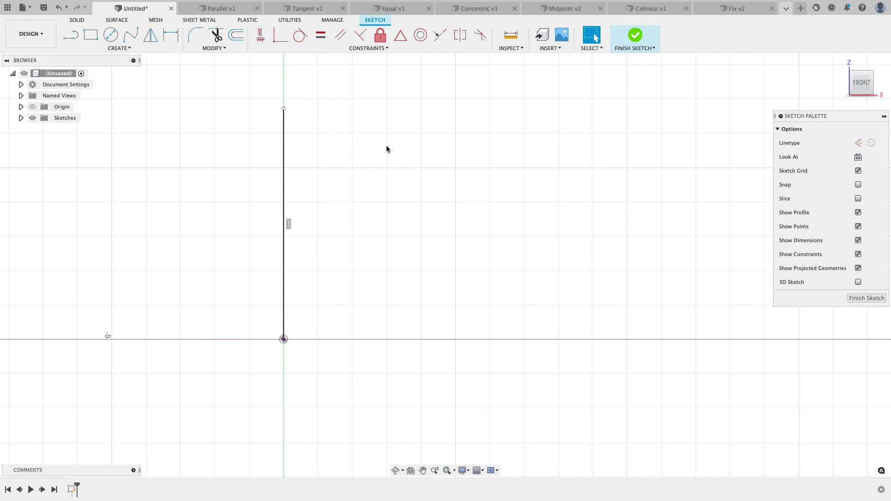
Dimension the vertical line's length as 5 in, placing the dimension to the left of the line
{"action": "left_click", "coordinate": [170, 33]}
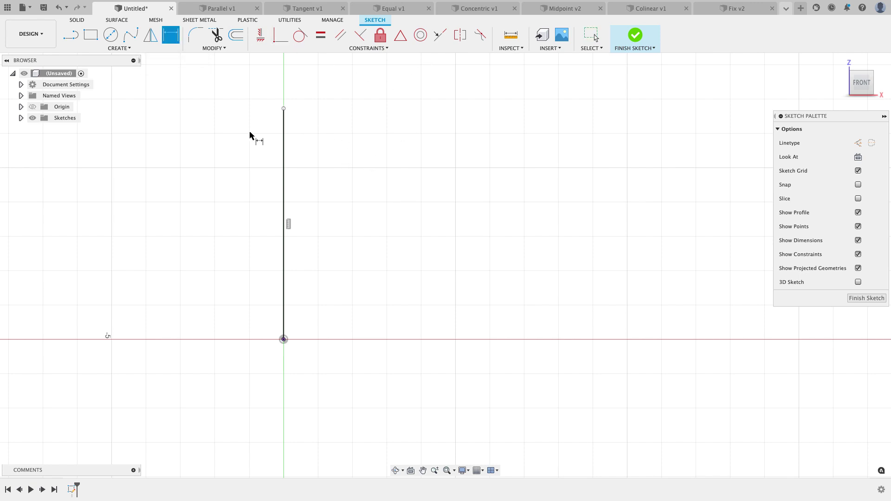
{"action": "left_click", "coordinate": [283, 189]}
{"action": "left_click", "coordinate": [244, 201]}
{"action": "type", "text": "5"}
{"action": "key", "text": "Return"}
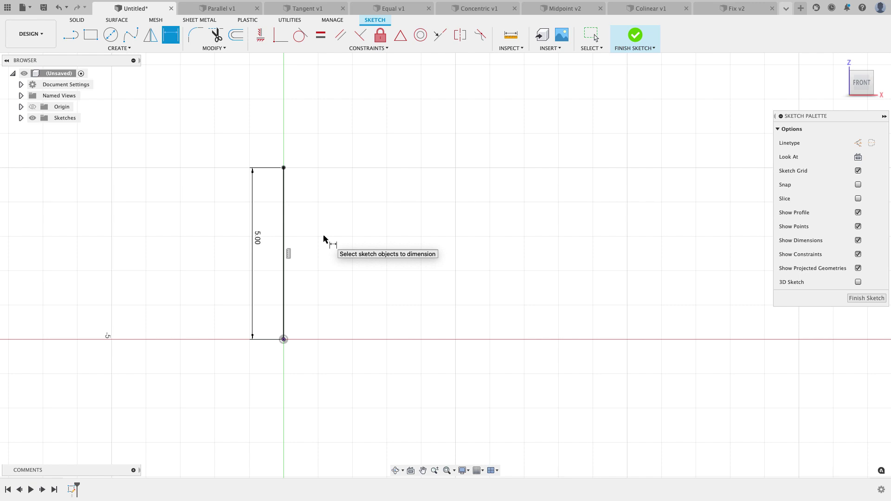
{"action": "key", "text": "Escape"}
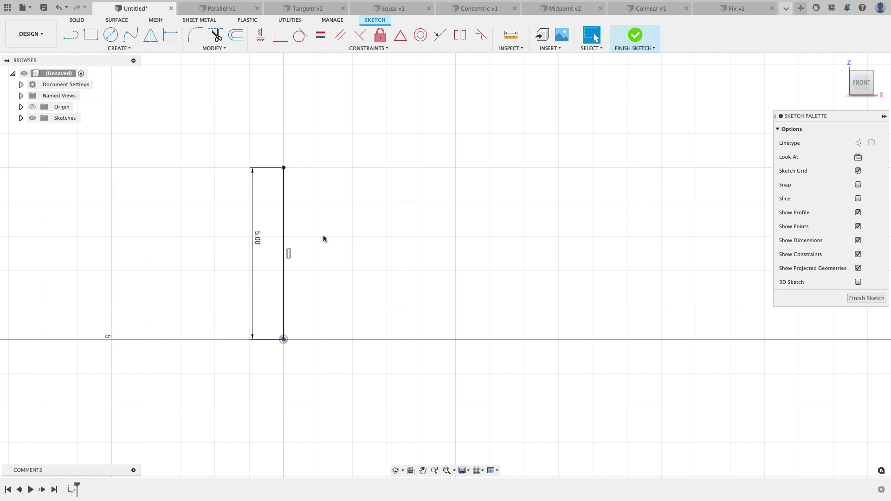
Close the untitled design without saving and bring up the Parallel v1 document
{"action": "left_click", "coordinate": [284, 340]}
{"action": "left_click", "coordinate": [170, 8]}
{"action": "left_click", "coordinate": [466, 263]}
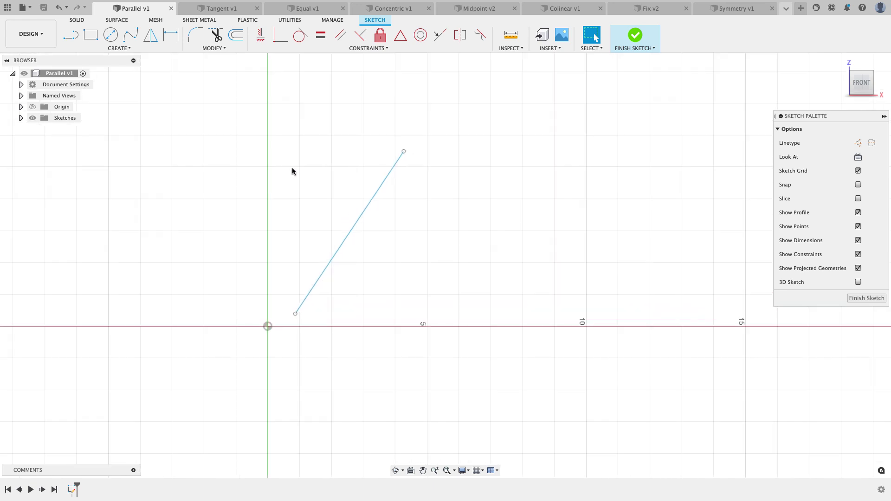
Make the lower endpoint of the slanted line in the Parallel v1 sketch coincident with the origin
{"action": "left_click", "coordinate": [260, 35]}
{"action": "left_click", "coordinate": [225, 312]}
{"action": "left_click", "coordinate": [280, 34]}
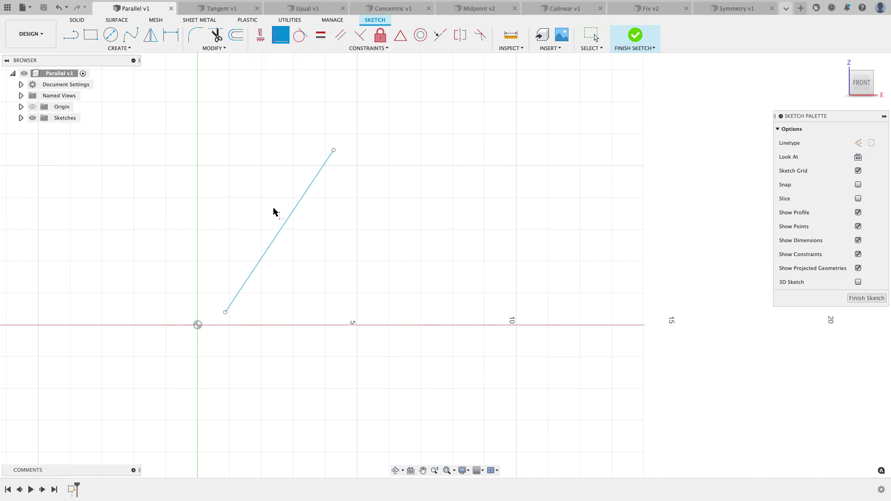
{"action": "left_click", "coordinate": [226, 312]}
{"action": "left_click", "coordinate": [197, 324]}
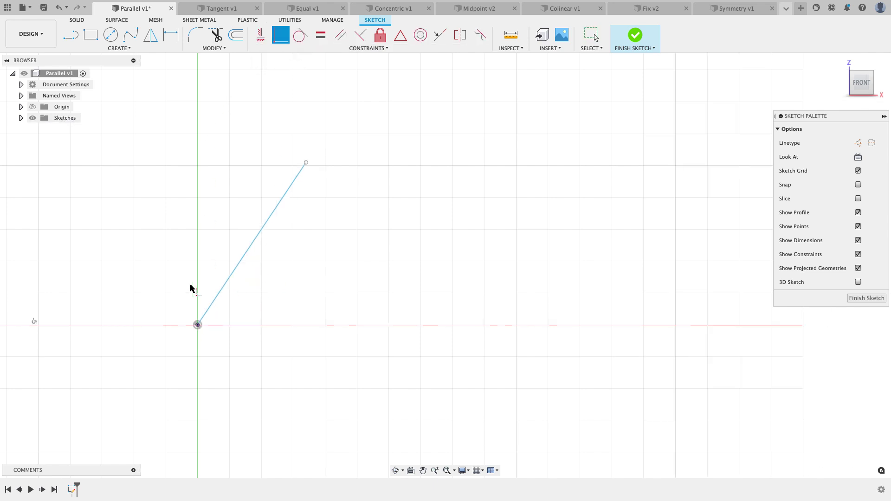
{"action": "scroll", "coordinate": [191, 289], "scroll_direction": "down", "scroll_amount": 2}
{"action": "key", "text": "Escape"}
Sketch a second line right of the first, slanting down to the right across the horizontal axis
{"action": "left_click", "coordinate": [70, 35]}
{"action": "left_click", "coordinate": [372, 218]}
{"action": "left_click", "coordinate": [438, 359]}
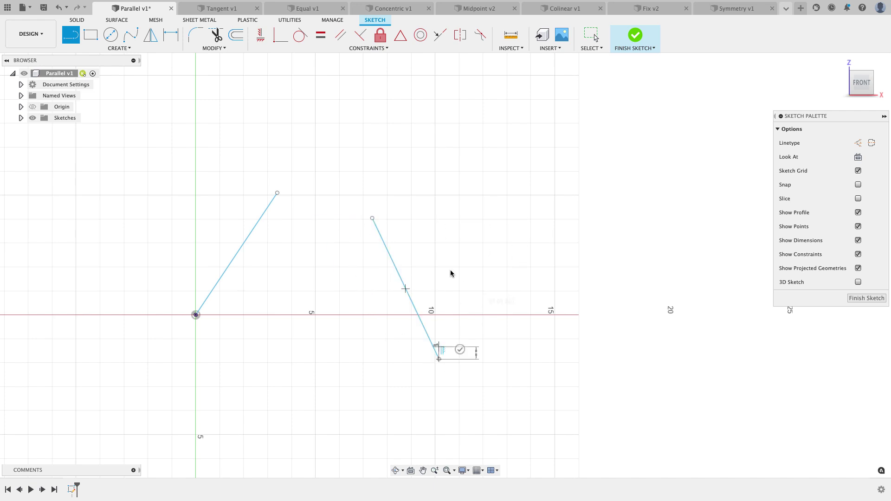
{"action": "key", "text": "Escape"}
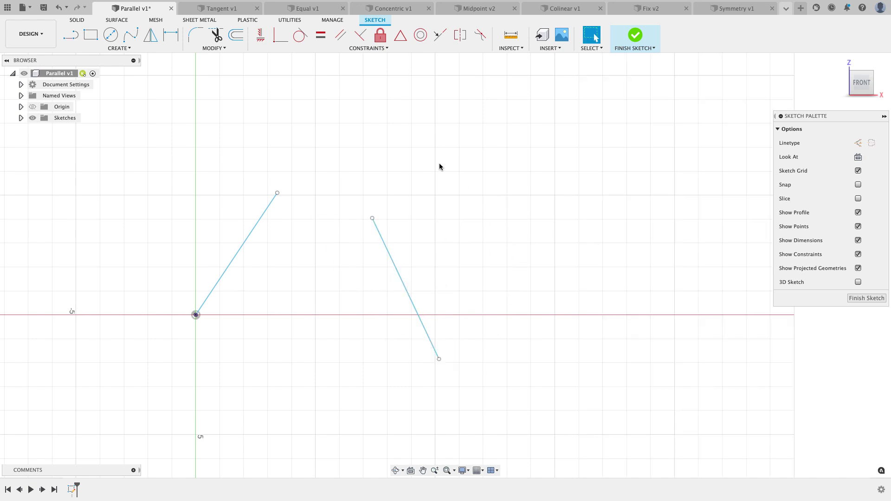
Constrain the second slanted line to be parallel to the line that starts at the origin
{"action": "left_click", "coordinate": [340, 35]}
{"action": "left_click", "coordinate": [262, 230]}
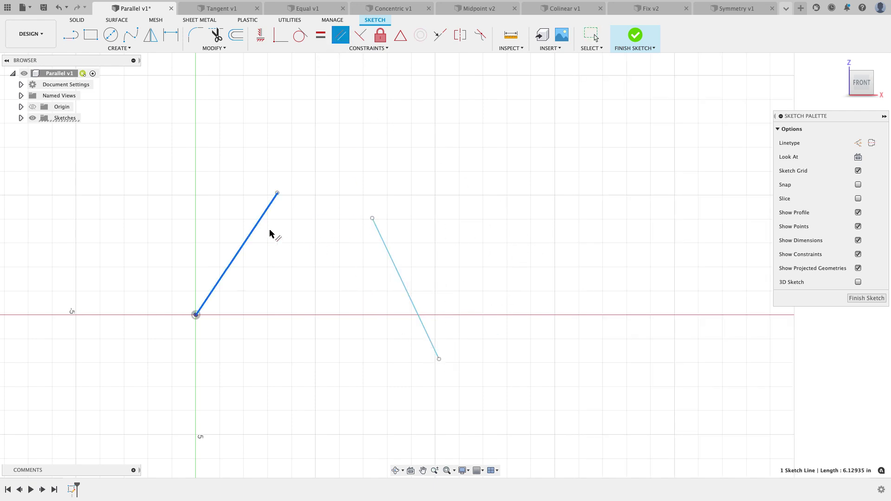
{"action": "left_click", "coordinate": [384, 254]}
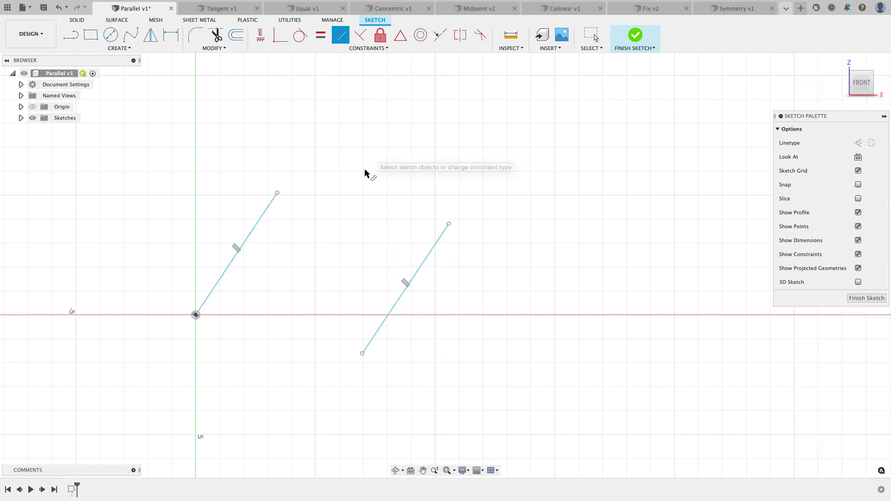
{"action": "key", "text": "Escape"}
Reposition the two parallel lines by their ends, making them steeper and moving the second line entirely above the horizontal axis
{"action": "left_click_drag", "start_coordinate": [277, 194], "coordinate": [216, 209]}
{"action": "scroll", "coordinate": [396, 271], "scroll_direction": "up", "scroll_amount": 2}
{"action": "left_click_drag", "start_coordinate": [395, 300], "coordinate": [382, 226]}
{"action": "scroll", "coordinate": [380, 229], "scroll_direction": "down", "scroll_amount": 2}
{"action": "scroll", "coordinate": [395, 237], "scroll_direction": "up", "scroll_amount": 2}
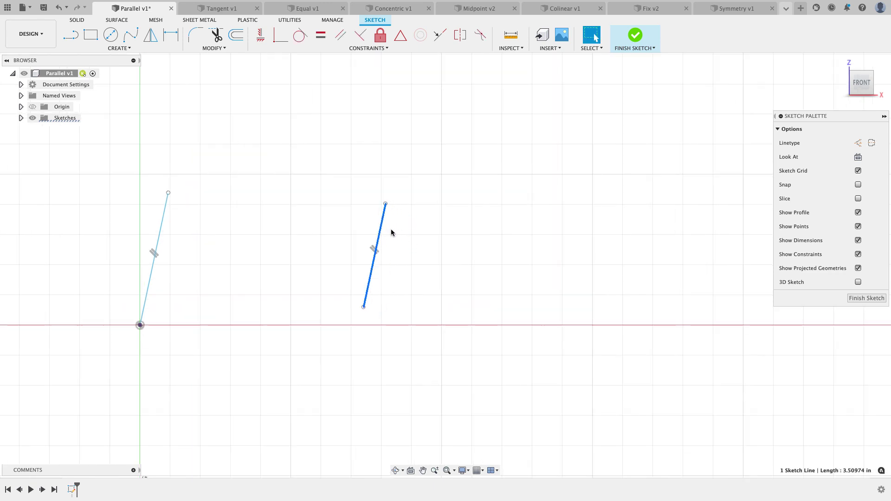
{"action": "left_click_drag", "start_coordinate": [364, 307], "coordinate": [323, 310]}
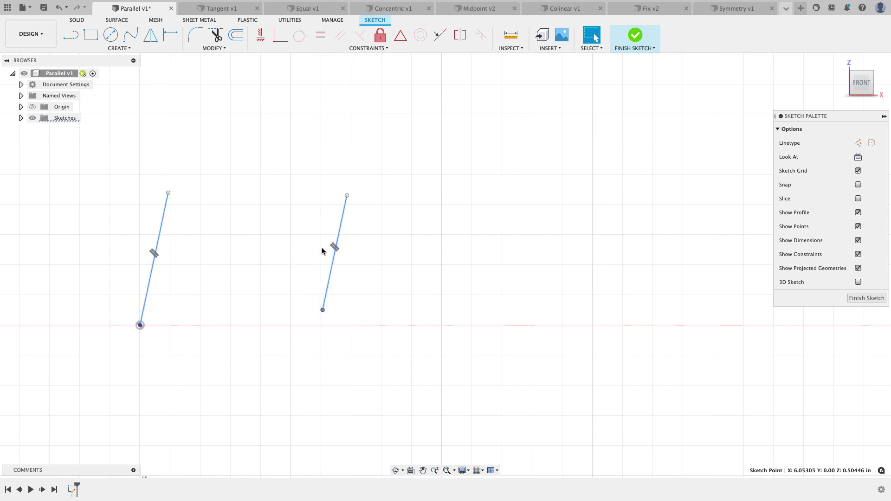
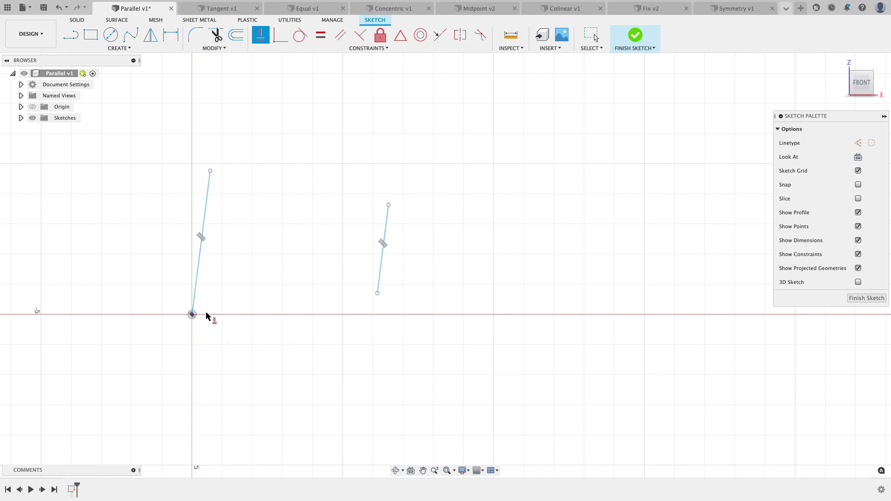
Align the second line's lower endpoint horizontally with the origin and tilt the first line farther to the right by its upper endpoint
{"action": "left_click", "coordinate": [192, 315]}
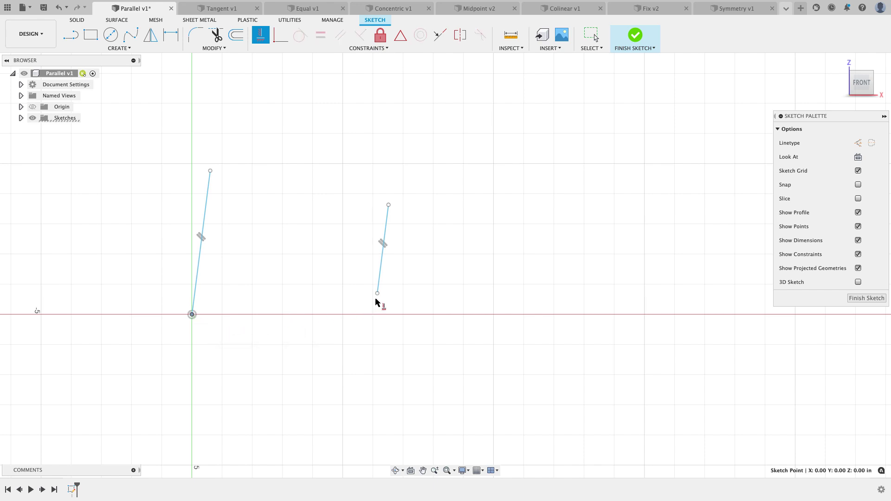
{"action": "left_click", "coordinate": [377, 294]}
{"action": "key", "text": "Escape"}
{"action": "left_click_drag", "start_coordinate": [210, 173], "coordinate": [241, 168]}
Constrain the two slanted lines to equal length and stretch them upward from the first line's upper endpoint
{"action": "left_click", "coordinate": [321, 35]}
{"action": "left_click", "coordinate": [228, 201]}
{"action": "left_click", "coordinate": [384, 278]}
{"action": "key", "text": "Escape"}
{"action": "left_click_drag", "start_coordinate": [242, 169], "coordinate": [241, 145]}
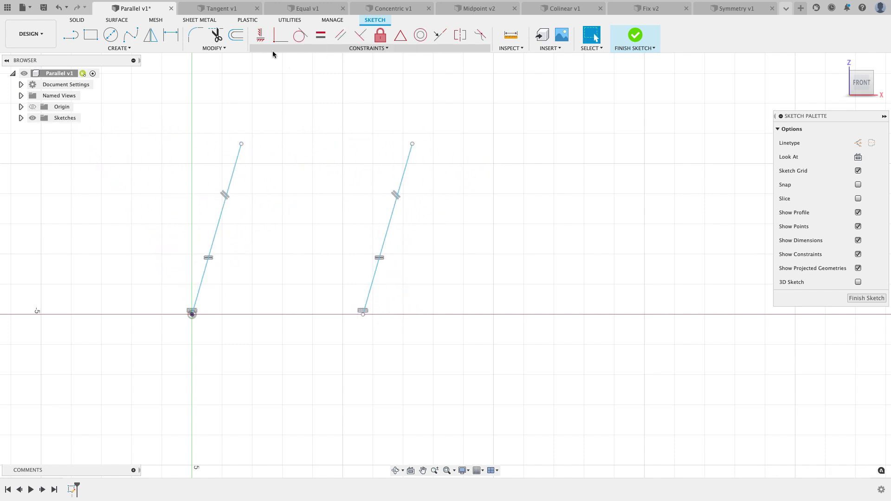
Dimension the horizontal distance between the lines' lower endpoints as 5 in below the axis, and move the lines to test it
{"action": "left_click", "coordinate": [170, 35]}
{"action": "left_click", "coordinate": [192, 317]}
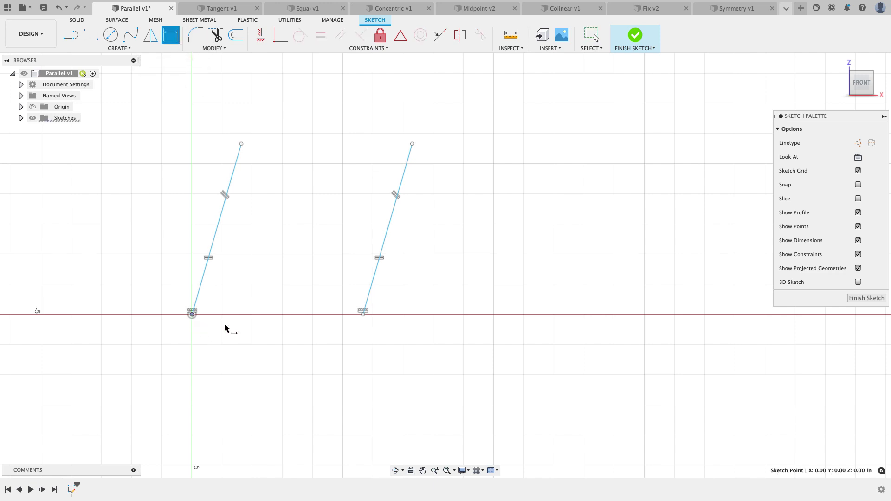
{"action": "left_click", "coordinate": [363, 314]}
{"action": "left_click", "coordinate": [291, 354]}
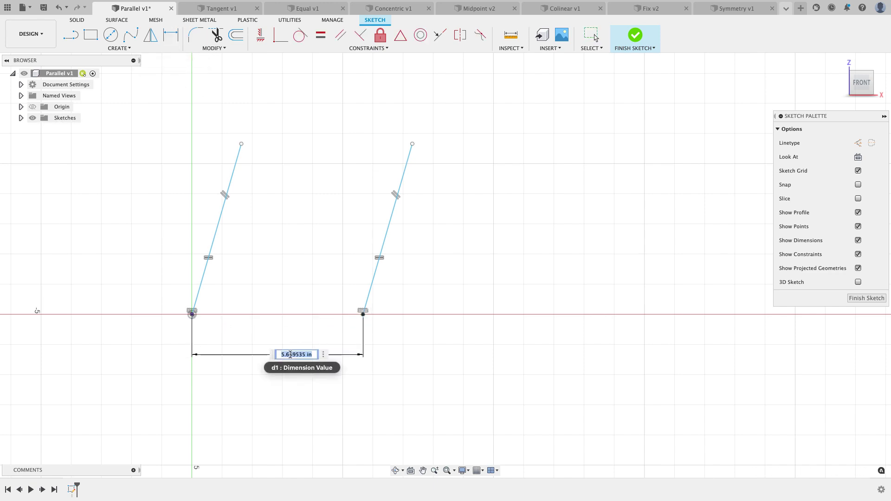
{"action": "type", "text": "5"}
{"action": "key", "text": "Return"}
{"action": "left_click_drag", "start_coordinate": [234, 166], "coordinate": [276, 180]}
{"action": "left_click_drag", "start_coordinate": [300, 208], "coordinate": [255, 180]}
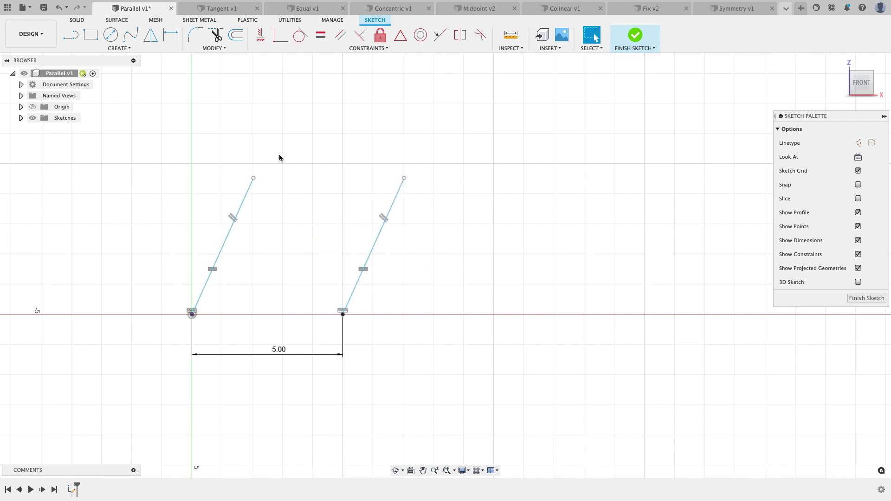
Dimension the first slanted line's length as 5 in, placing the dimension on its left, and swing the line by its upper endpoint
{"action": "left_click", "coordinate": [171, 34]}
{"action": "left_click", "coordinate": [233, 223]}
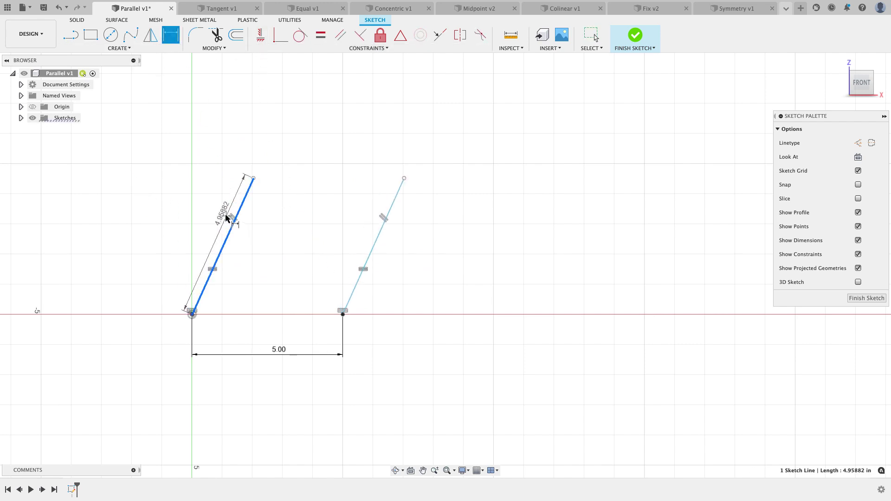
{"action": "left_click", "coordinate": [210, 217]}
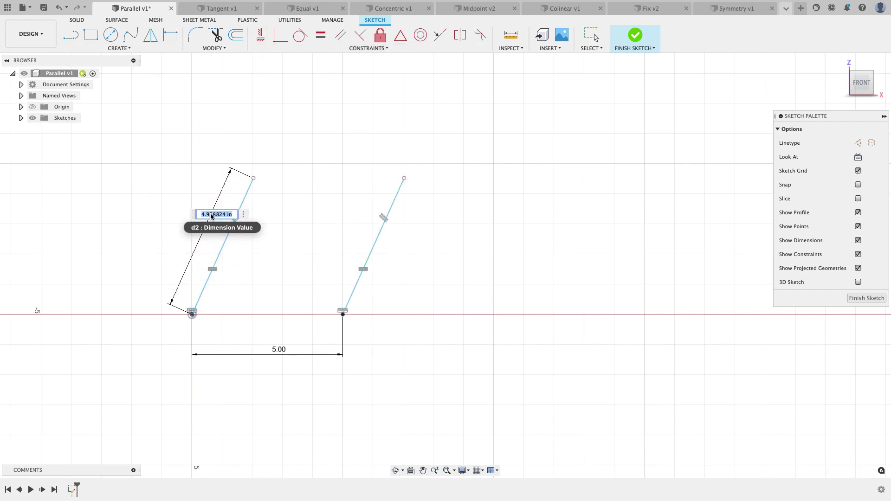
{"action": "type", "text": "5"}
{"action": "key", "text": "Return"}
{"action": "left_click_drag", "start_coordinate": [253, 178], "coordinate": [242, 241]}
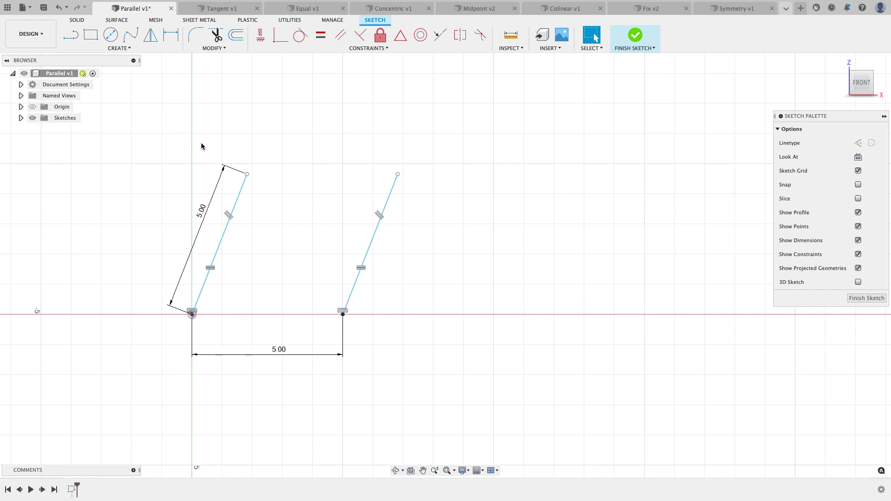
Sketch a vertical construction line from the origin upward, extending above the slanted lines
{"action": "key", "text": "l"}
{"action": "left_click", "coordinate": [192, 314]}
{"action": "left_click", "coordinate": [856, 144]}
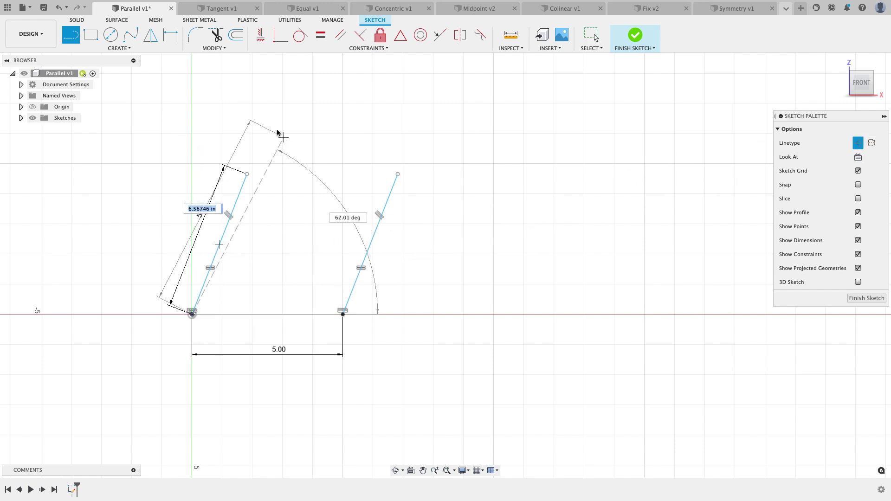
{"action": "left_click", "coordinate": [192, 110]}
{"action": "key", "text": "Escape"}
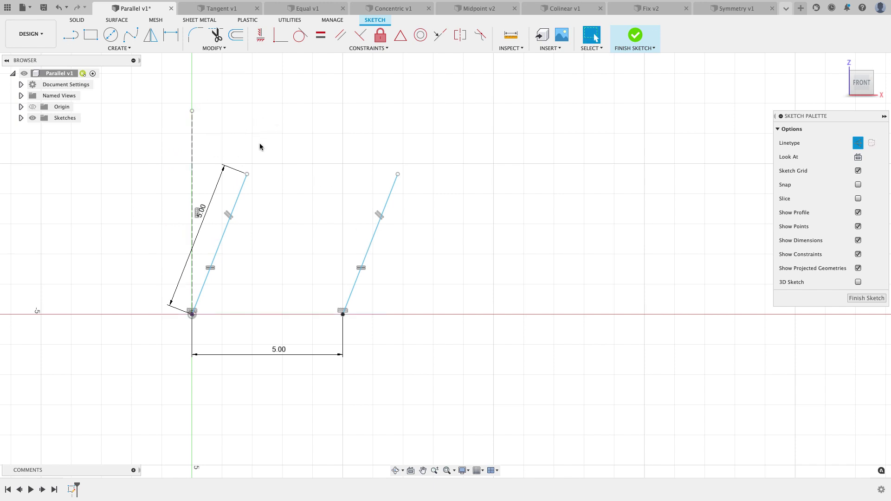
Dimension the angle between the vertical construction line and the first slanted line as 35°, and check both lines' upper endpoints
{"action": "left_click", "coordinate": [171, 34]}
{"action": "left_click", "coordinate": [192, 188]}
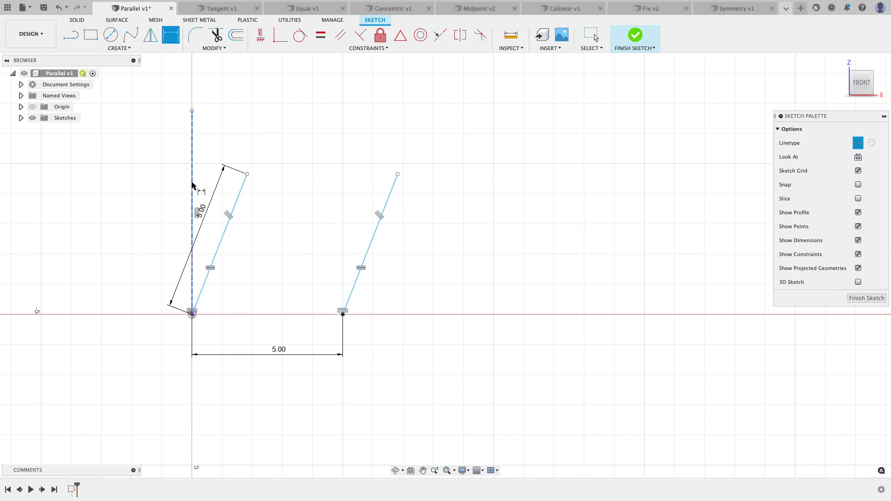
{"action": "left_click", "coordinate": [232, 212]}
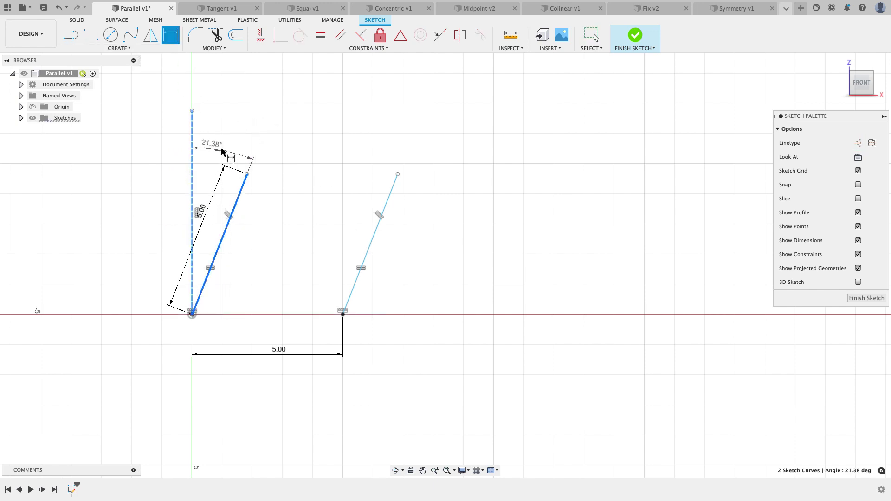
{"action": "left_click", "coordinate": [225, 143]}
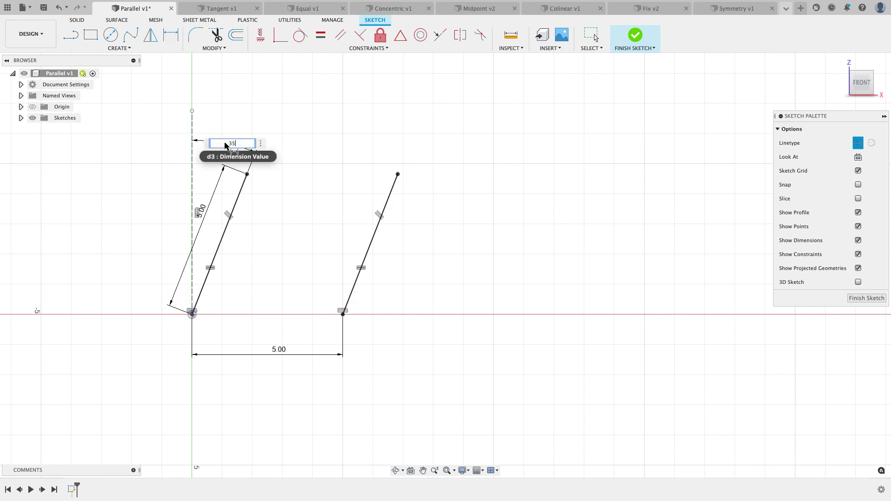
{"action": "key", "text": "Return"}
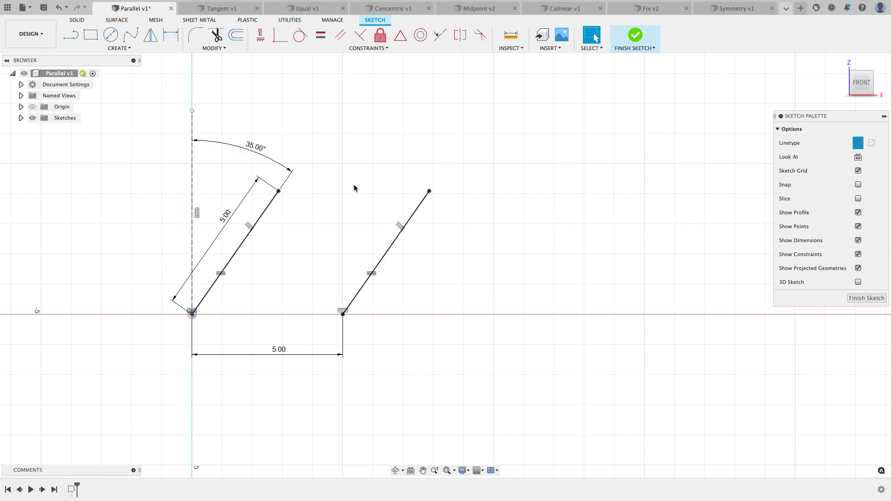
{"action": "left_click", "coordinate": [429, 191]}
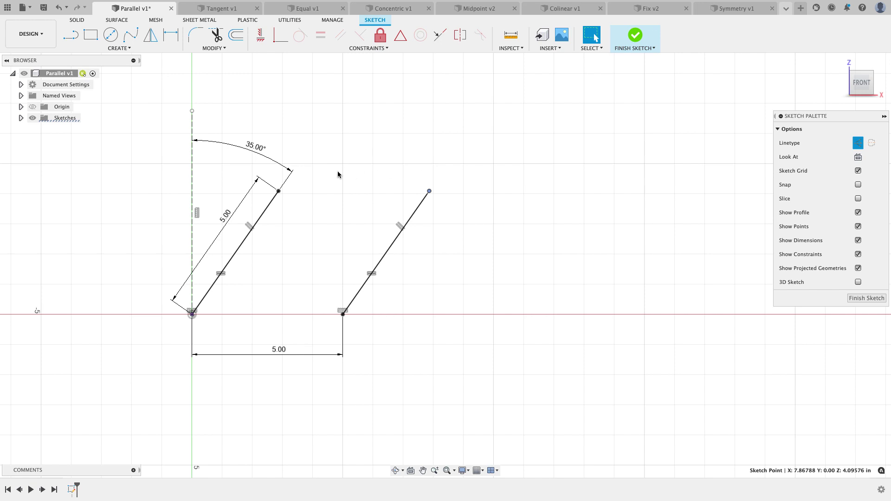
{"action": "left_click", "coordinate": [279, 191]}
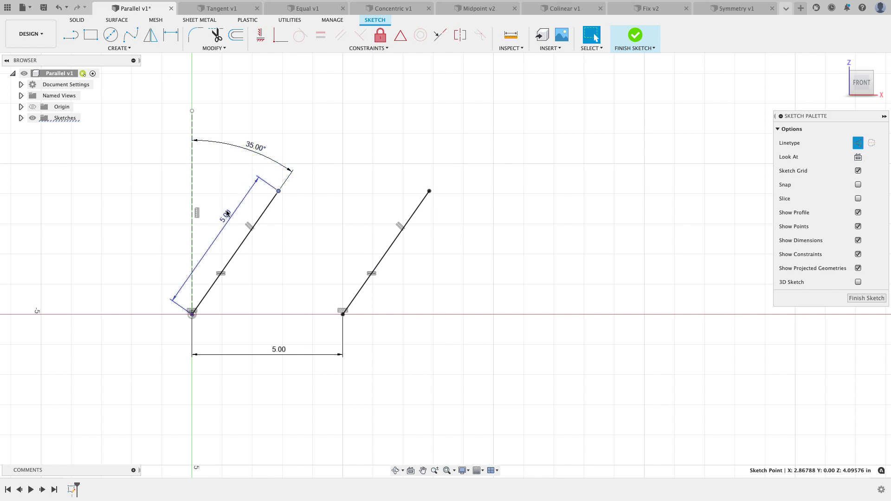
{"action": "left_click", "coordinate": [319, 179]}
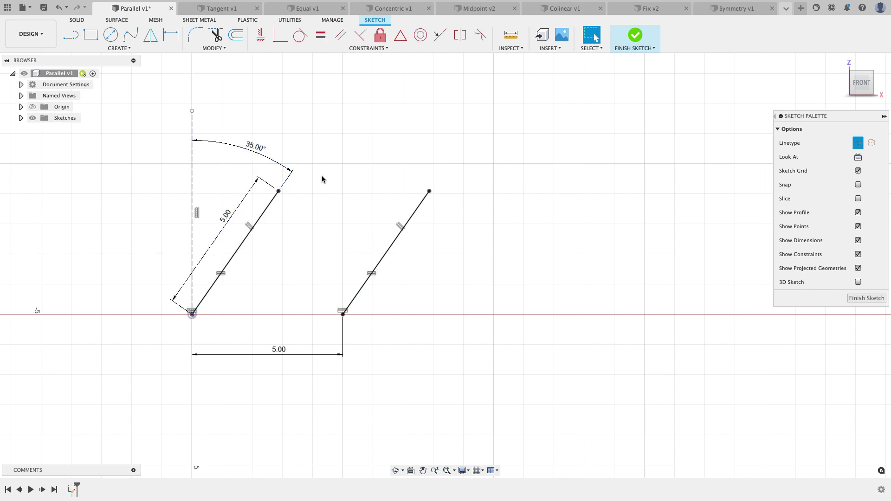
Close the Parallel v1 document without saving and bring up the Tangent v1 document
{"action": "left_click", "coordinate": [172, 9]}
{"action": "left_click", "coordinate": [463, 265]}
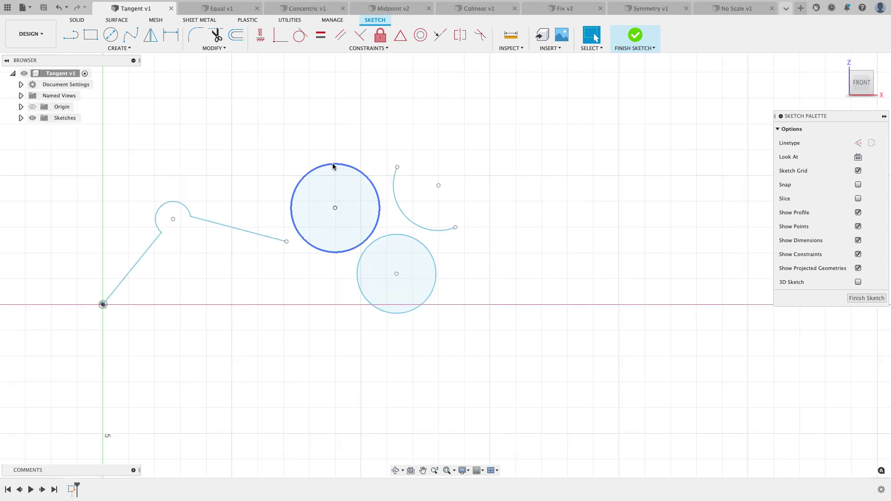
Make the small arc tangent to both the line from the origin and the line on its right
{"action": "mouse_move", "coordinate": [276, 130]}
{"action": "middle_mouse_down"}
{"action": "mouse_move", "coordinate": [295, 94]}
{"action": "mouse_move", "coordinate": [344, 87]}
{"action": "middle_mouse_up"}
{"action": "scroll", "coordinate": [234, 189], "scroll_direction": "up", "scroll_amount": 2}
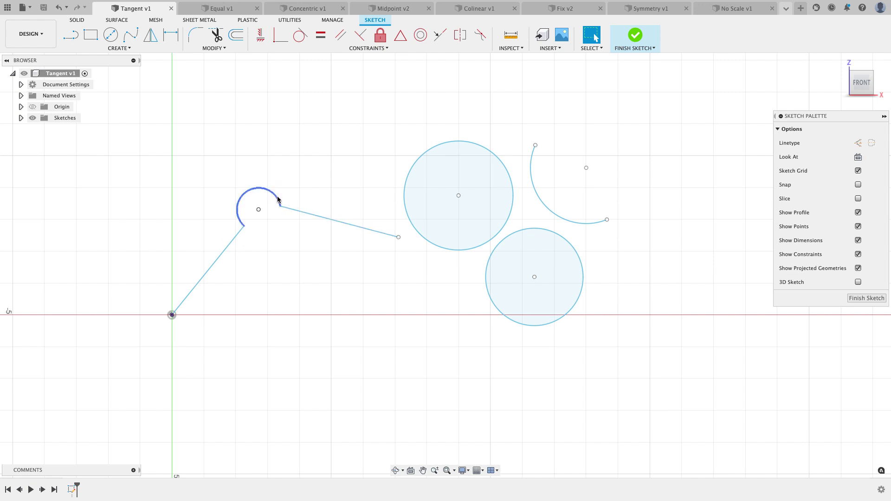
{"action": "left_click", "coordinate": [300, 35]}
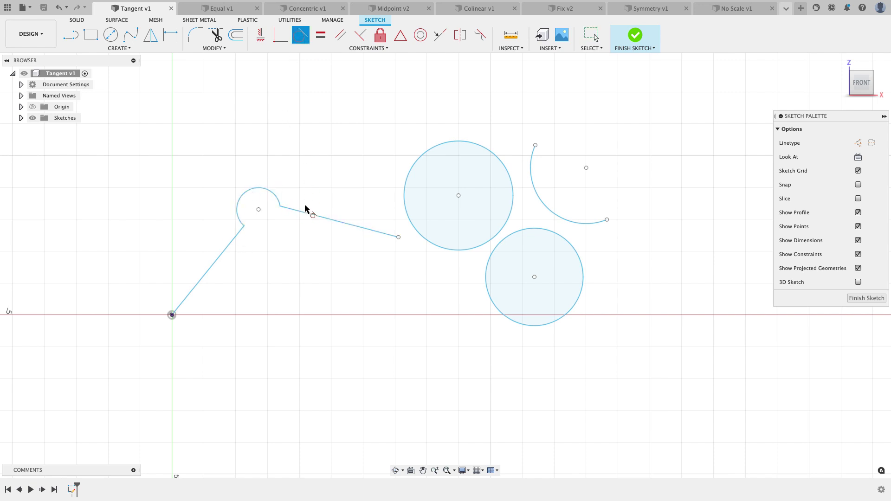
{"action": "left_click", "coordinate": [240, 230]}
{"action": "left_click", "coordinate": [238, 215]}
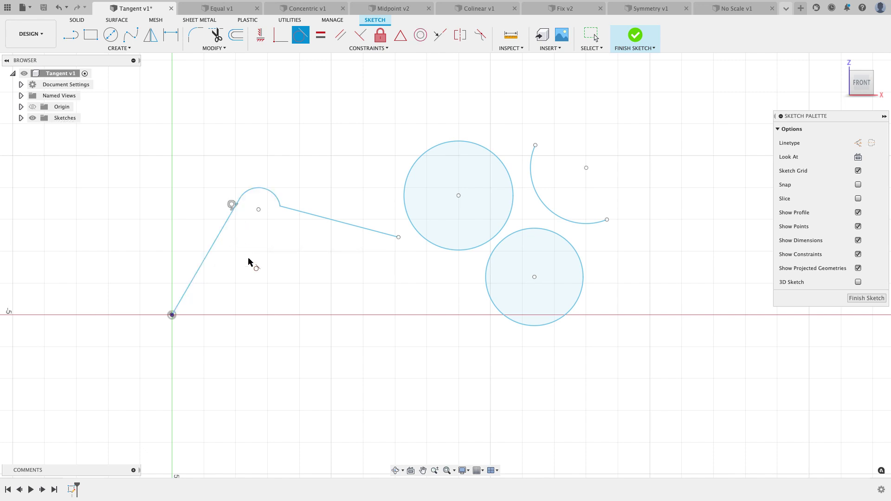
{"action": "left_click", "coordinate": [260, 195]}
{"action": "left_click", "coordinate": [302, 212]}
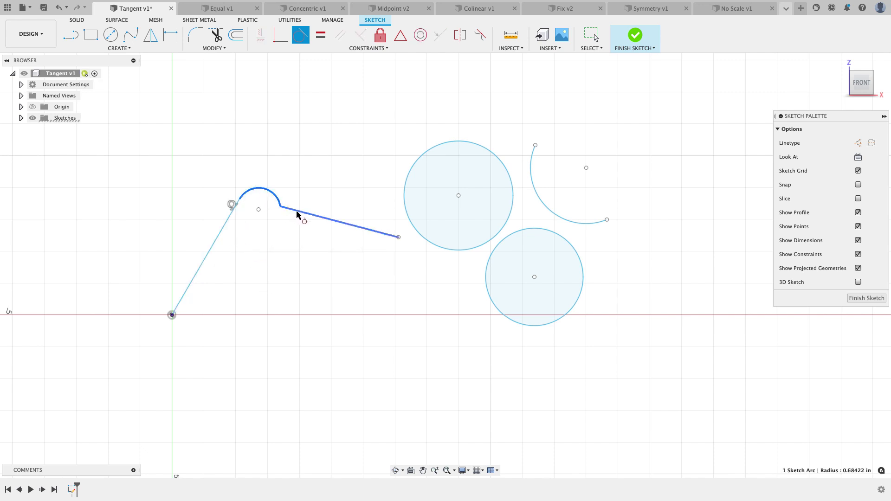
{"action": "scroll", "coordinate": [280, 237], "scroll_direction": "up", "scroll_amount": 1}
{"action": "key", "text": "Escape"}
Move the free endpoint of the right-hand line down and to the left to reshape the tangent arc into a larger one
{"action": "scroll", "coordinate": [274, 185], "scroll_direction": "up", "scroll_amount": 1}
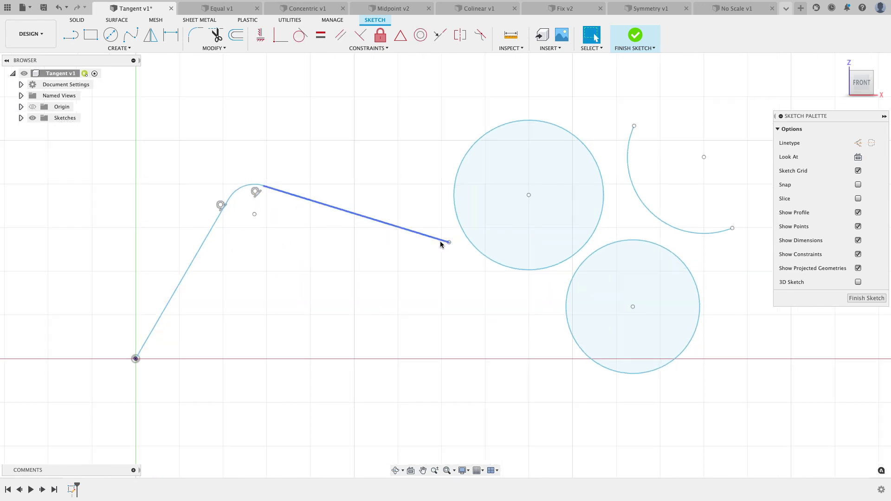
{"action": "mouse_move", "coordinate": [447, 242]}
{"action": "left_mouse_down"}
{"action": "mouse_move", "coordinate": [420, 288]}
{"action": "mouse_move", "coordinate": [477, 330]}
{"action": "mouse_move", "coordinate": [473, 307]}
{"action": "mouse_move", "coordinate": [378, 213]}
{"action": "mouse_move", "coordinate": [388, 188]}
{"action": "mouse_move", "coordinate": [338, 223]}
{"action": "mouse_move", "coordinate": [255, 143]}
{"action": "mouse_move", "coordinate": [334, 186]}
{"action": "mouse_move", "coordinate": [322, 210]}
{"action": "mouse_move", "coordinate": [379, 261]}
{"action": "left_mouse_up"}
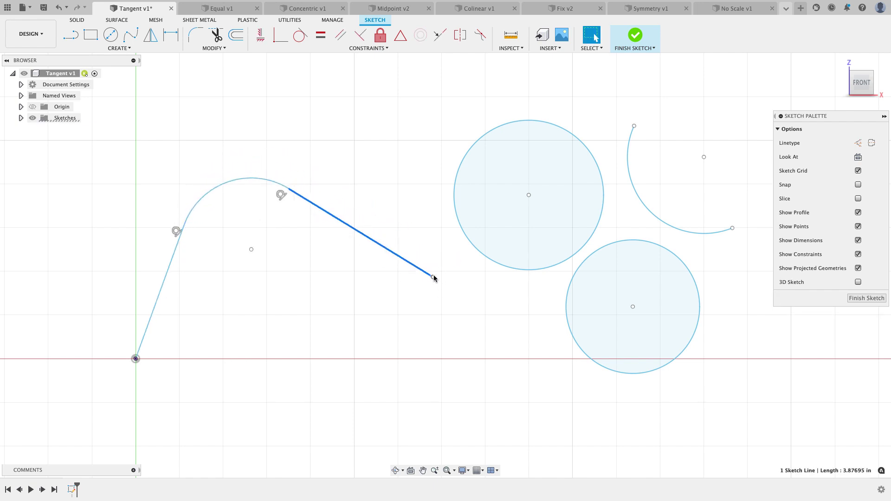
{"action": "left_click_drag", "start_coordinate": [434, 278], "coordinate": [424, 279]}
Make the upper-left circle and the lower-right circle tangent to each other
{"action": "scroll", "coordinate": [394, 290], "scroll_direction": "down", "scroll_amount": 3}
{"action": "scroll", "coordinate": [335, 180], "scroll_direction": "up", "scroll_amount": 2}
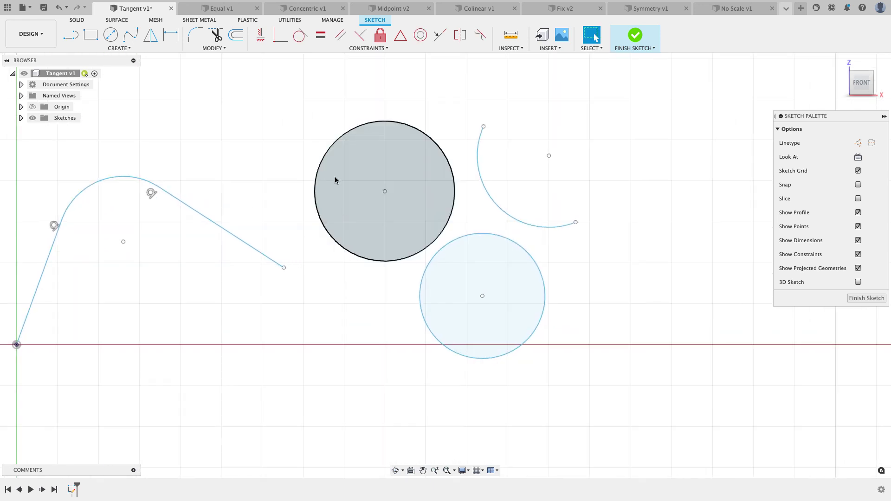
{"action": "scroll", "coordinate": [320, 174], "scroll_direction": "down", "scroll_amount": 3}
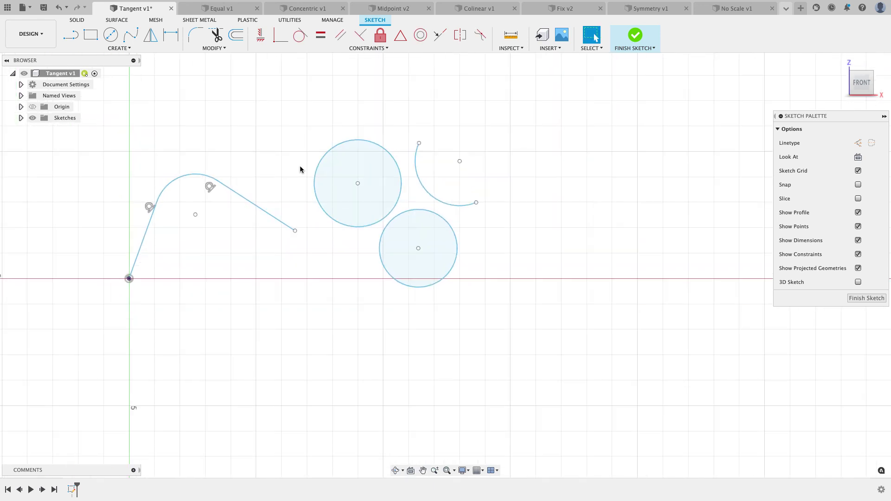
{"action": "left_click", "coordinate": [300, 34]}
{"action": "left_click", "coordinate": [383, 222]}
{"action": "left_click", "coordinate": [388, 229]}
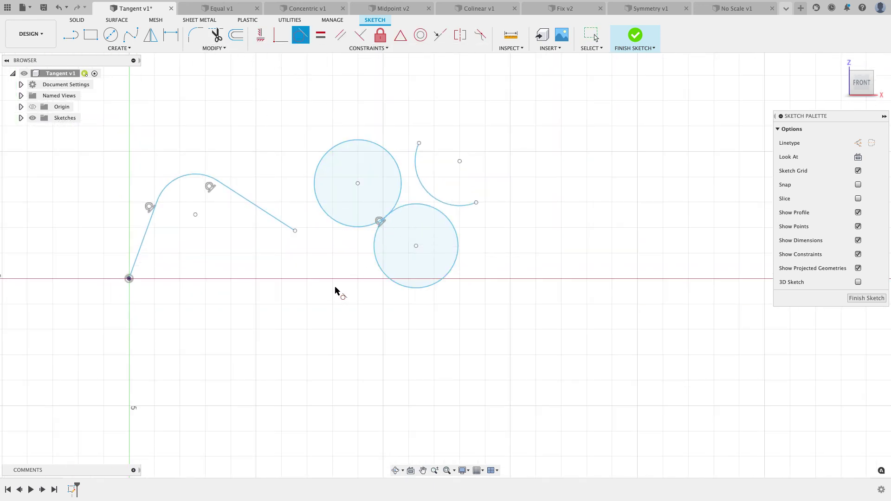
Make the open arc right of the circles tangent to both the upper and the lower circle
{"action": "left_click", "coordinate": [415, 166]}
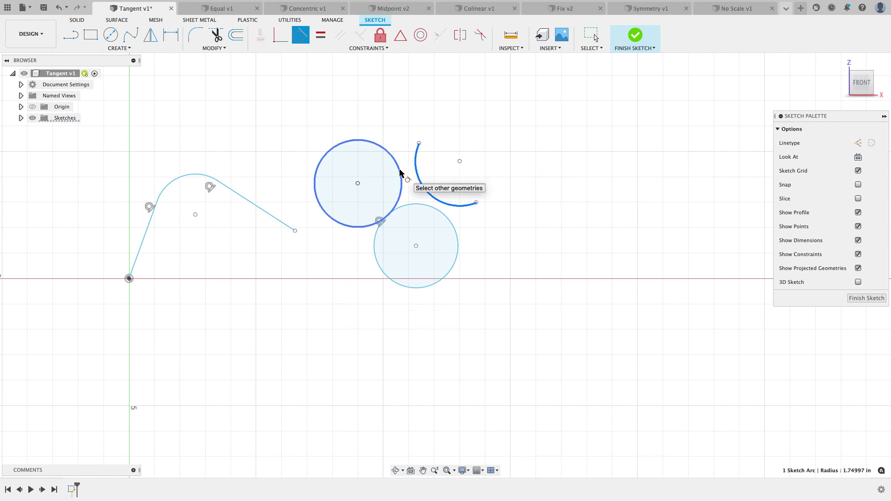
{"action": "left_click", "coordinate": [400, 172]}
{"action": "left_click", "coordinate": [435, 199]}
{"action": "left_click", "coordinate": [430, 217]}
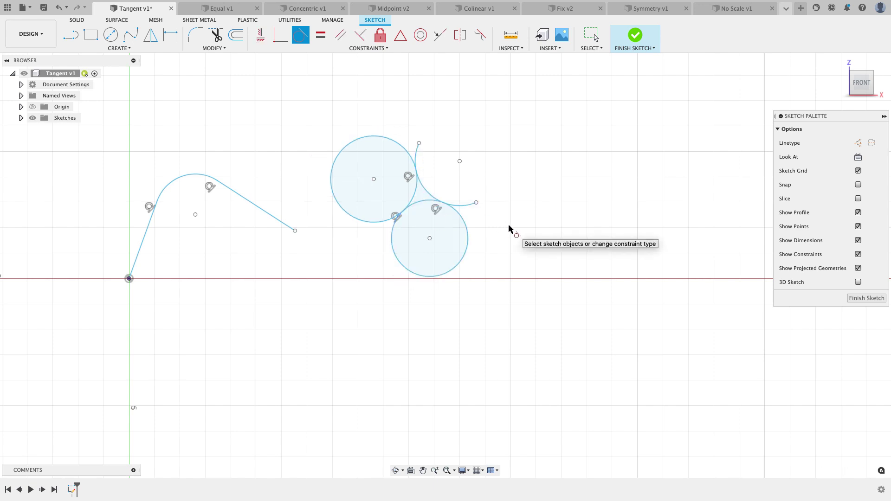
{"action": "key", "text": "Escape"}
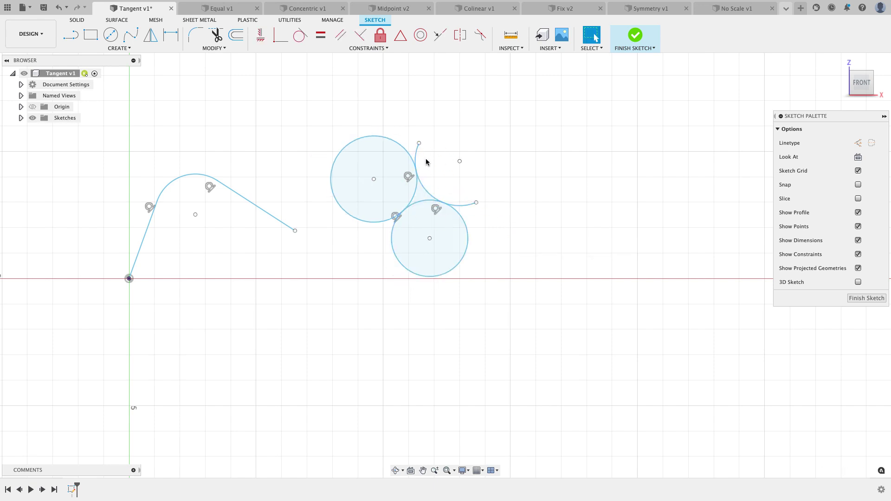
Enlarge the two tangent circles and their arc by moving the geometry, and close the Tangent design without saving
{"action": "left_click_drag", "start_coordinate": [421, 146], "coordinate": [375, 207]}
{"action": "scroll", "coordinate": [462, 160], "scroll_direction": "down", "scroll_amount": 2}
{"action": "left_click", "coordinate": [497, 173]}
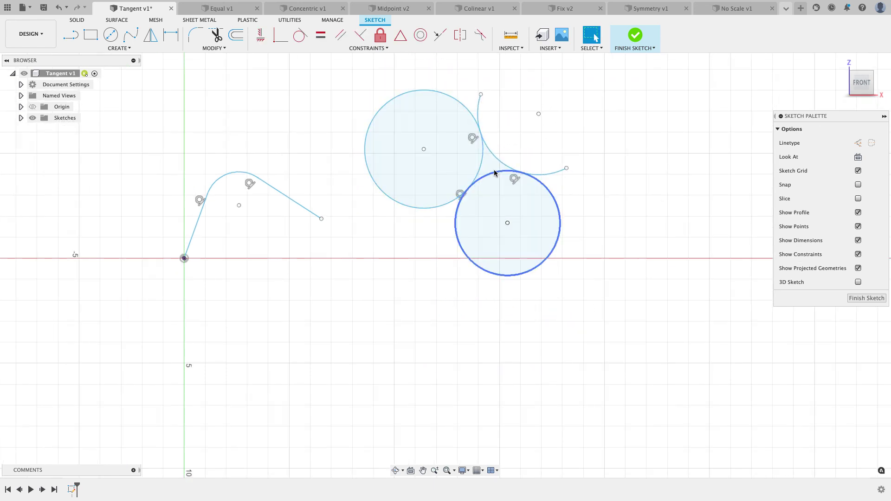
{"action": "left_click", "coordinate": [419, 221]}
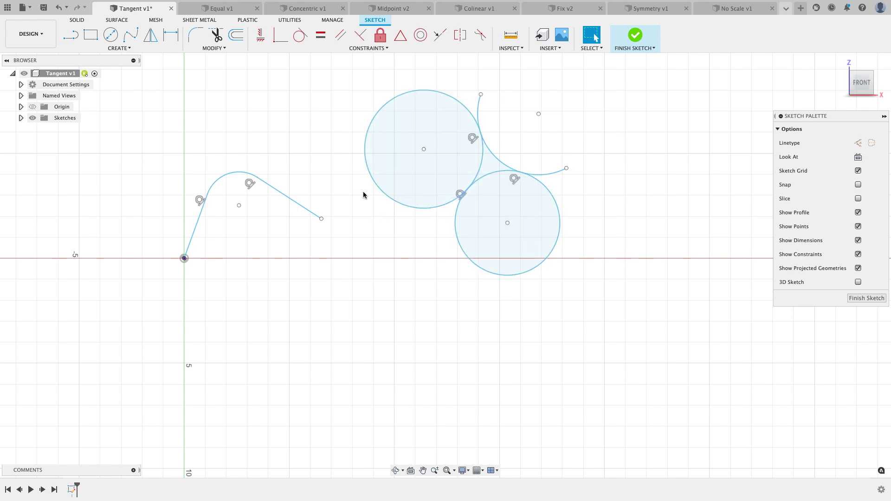
{"action": "left_click", "coordinate": [171, 9]}
{"action": "left_click", "coordinate": [467, 263]}
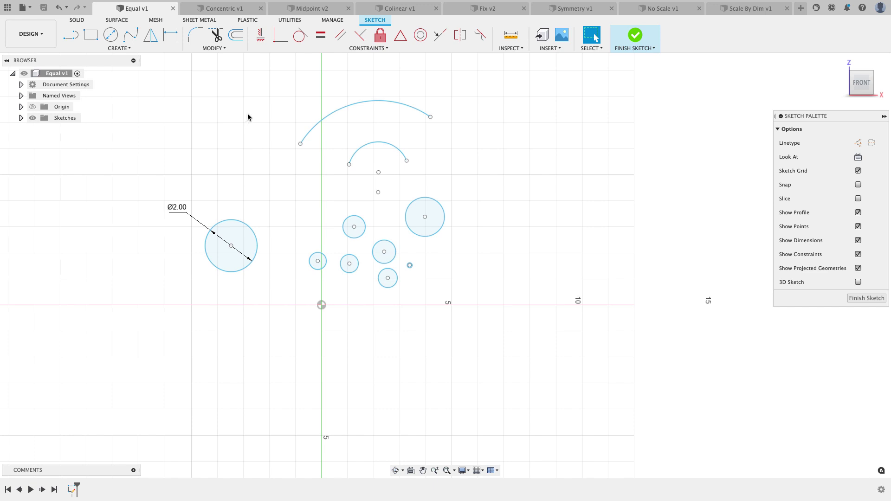
Try an Equal constraint between the small circle nearest the origin and the circle above it, and undo it
{"action": "left_click", "coordinate": [321, 35]}
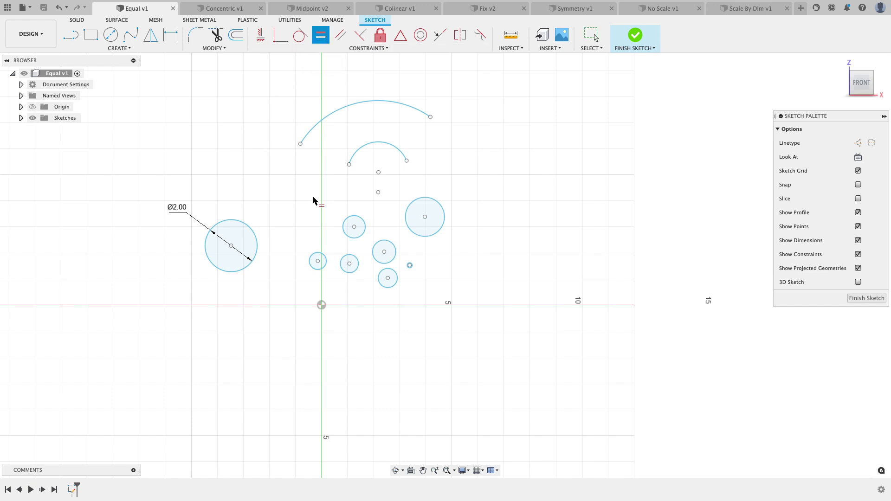
{"action": "left_click", "coordinate": [327, 258]}
{"action": "left_click", "coordinate": [343, 233]}
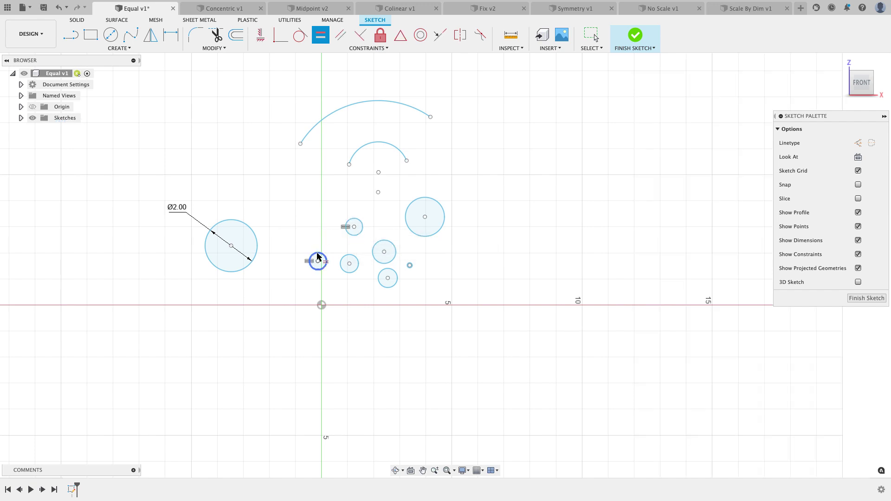
{"action": "left_click", "coordinate": [58, 7]}
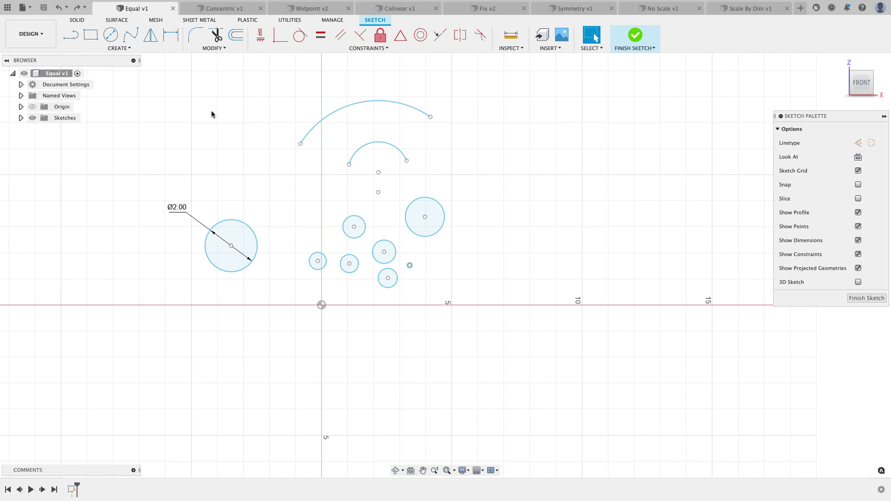
Make the six undimensioned circles equal to each other in one operation
{"action": "left_click", "coordinate": [321, 252]}
{"action": "left_click", "coordinate": [344, 235]}
{"action": "left_click", "coordinate": [357, 258]}
{"action": "left_click", "coordinate": [379, 276]}
{"action": "left_click", "coordinate": [408, 228]}
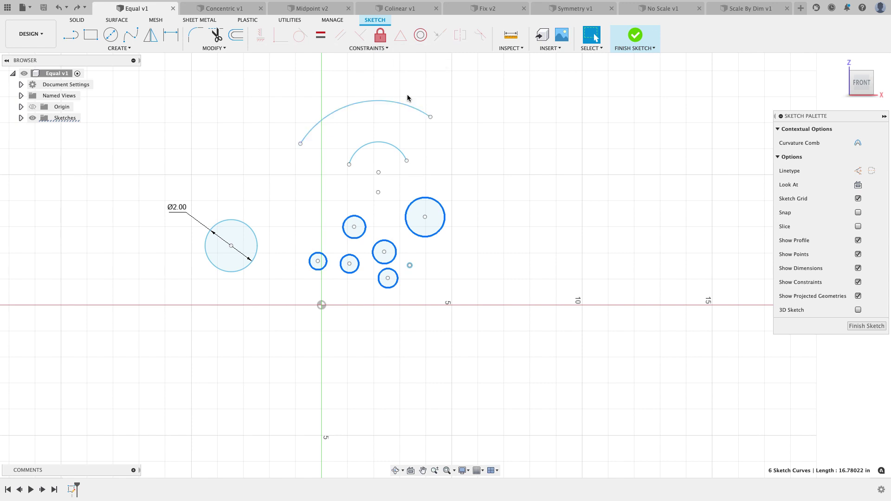
{"action": "left_click", "coordinate": [321, 37]}
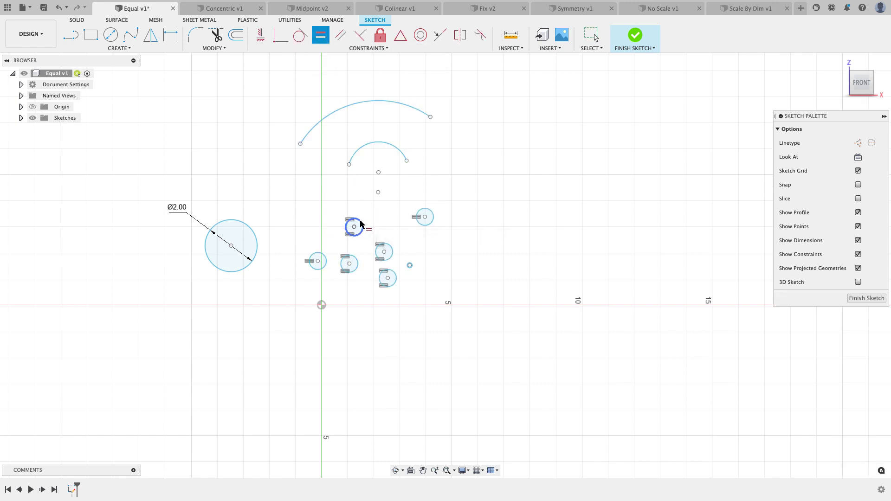
Enlarge the six equal circles together by resizing one of them, and undo back to the original unequal circles
{"action": "left_click_drag", "start_coordinate": [362, 223], "coordinate": [368, 205]}
{"action": "left_click", "coordinate": [197, 73]}
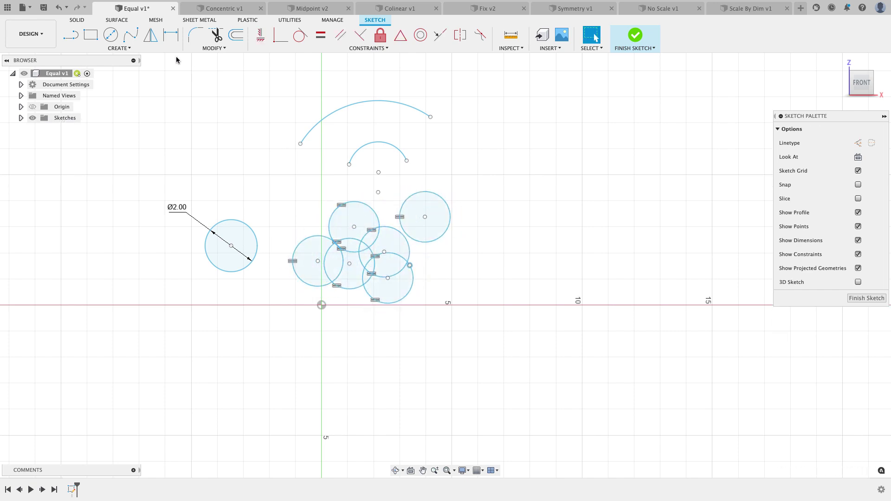
{"action": "left_click", "coordinate": [58, 8]}
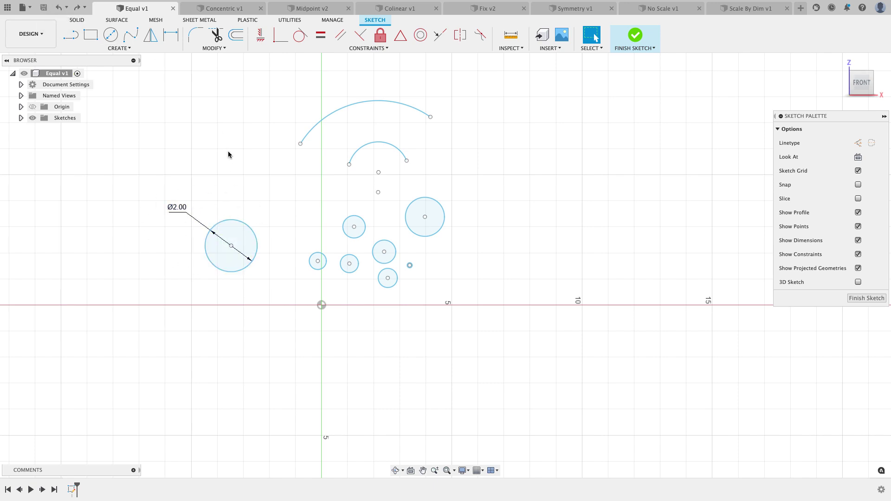
Apply one Equal constraint to the Ø2.00 circle, the six other circles and both arcs
{"action": "left_click", "coordinate": [257, 240]}
{"action": "left_click", "coordinate": [315, 254]}
{"action": "left_click", "coordinate": [348, 256]}
{"action": "left_click", "coordinate": [376, 259]}
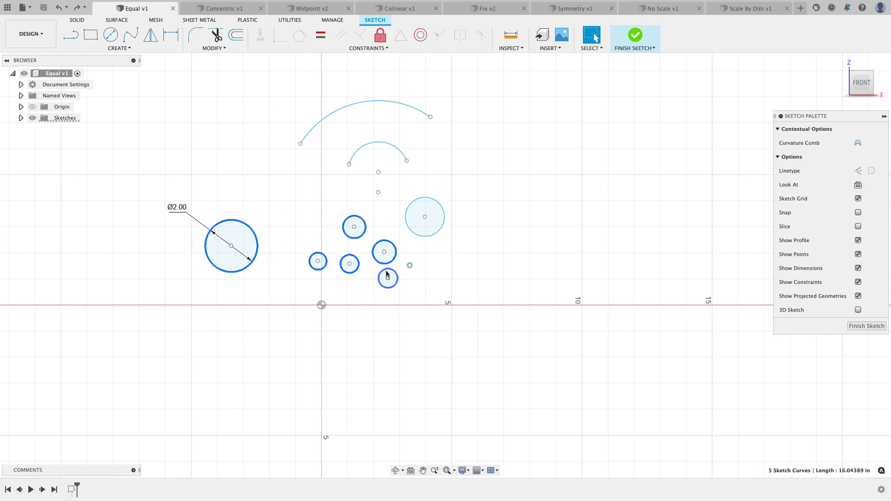
{"action": "left_click", "coordinate": [410, 240]}
{"action": "left_click", "coordinate": [403, 154]}
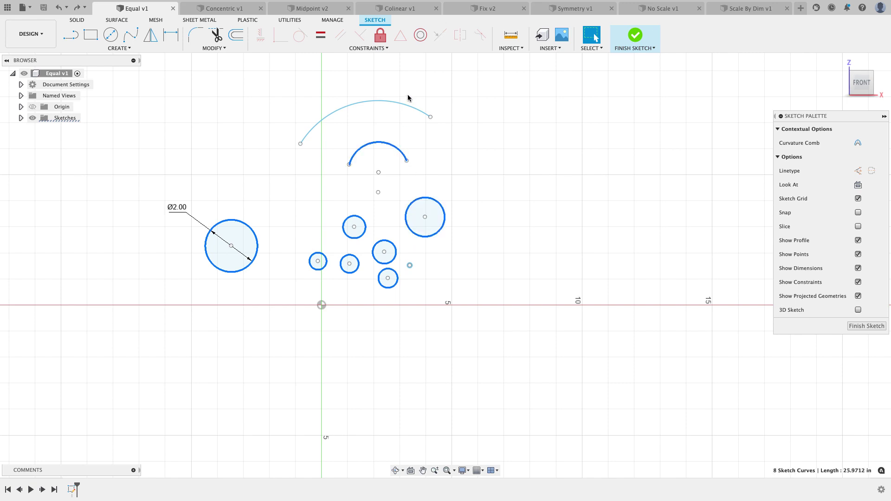
{"action": "left_click", "coordinate": [378, 101]}
{"action": "left_click", "coordinate": [320, 34]}
{"action": "key", "text": "Escape"}
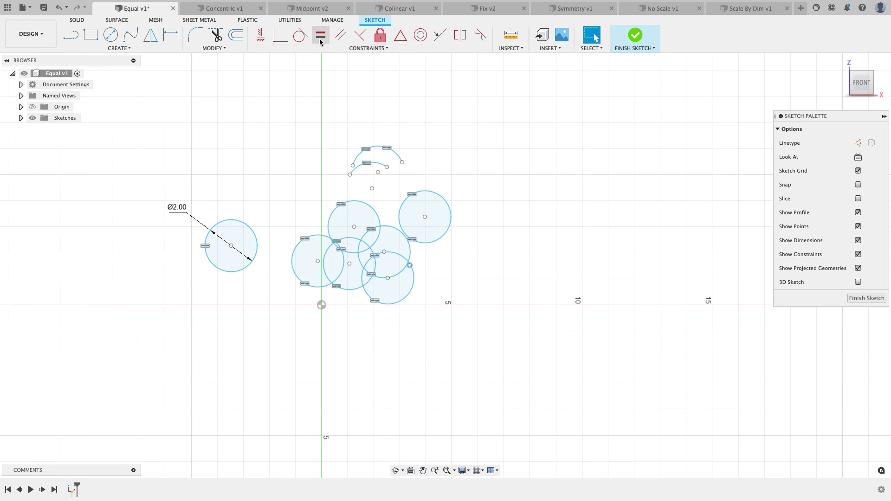
Check the diameter of the circle above the origin and the radius of the upper arc without placing dimensions
{"action": "key", "text": "d"}
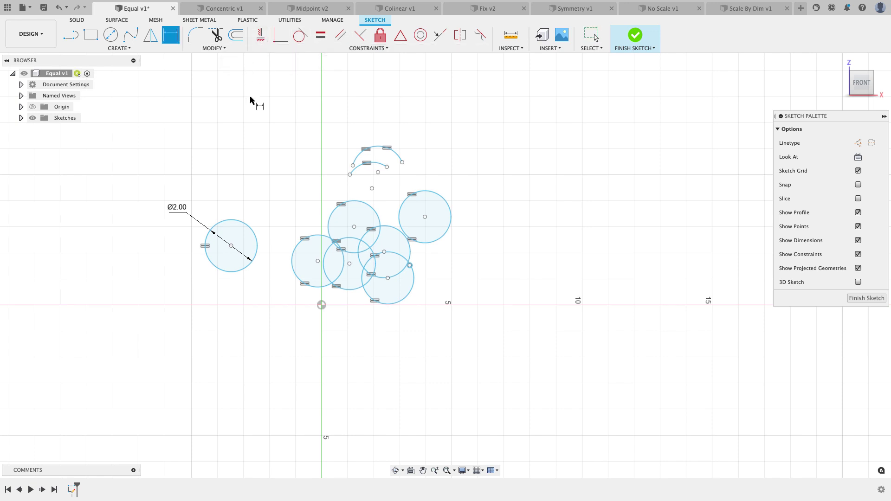
{"action": "left_click", "coordinate": [310, 236]}
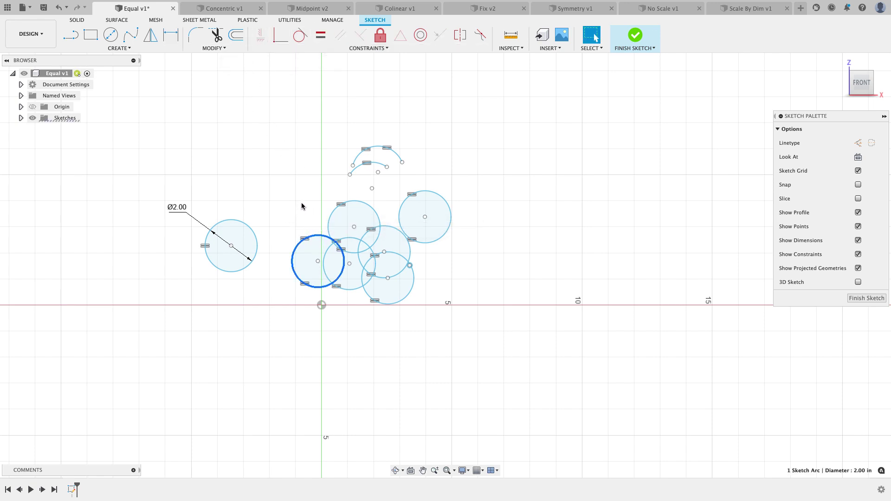
{"action": "key", "text": "Escape"}
{"action": "key", "text": "d"}
{"action": "left_click", "coordinate": [376, 147]}
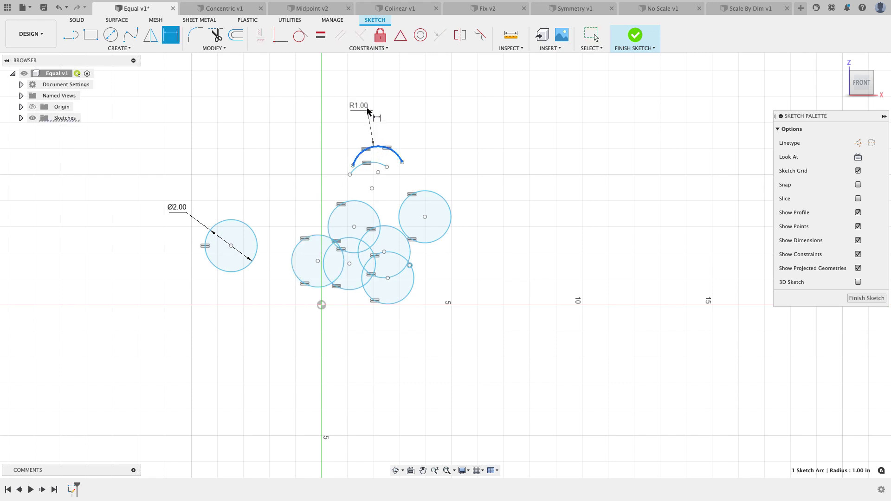
{"action": "left_click", "coordinate": [441, 182]}
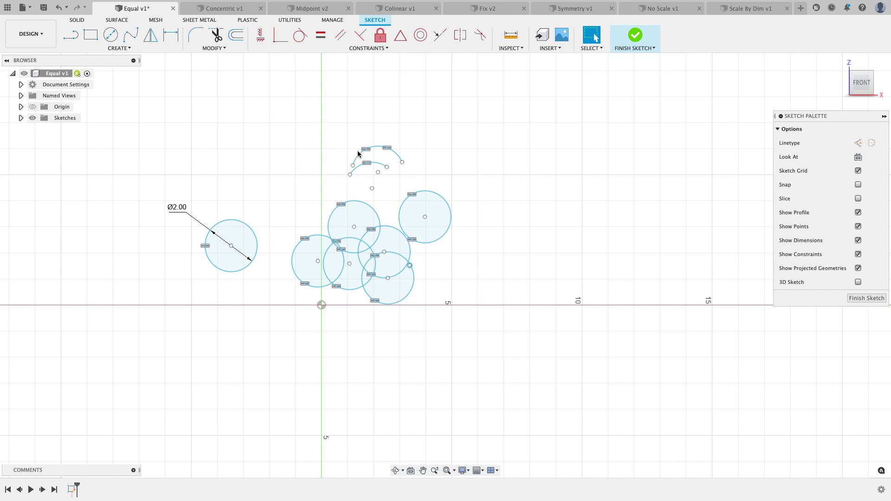
Close the Equal design without saving its changes
{"action": "left_click", "coordinate": [173, 9]}
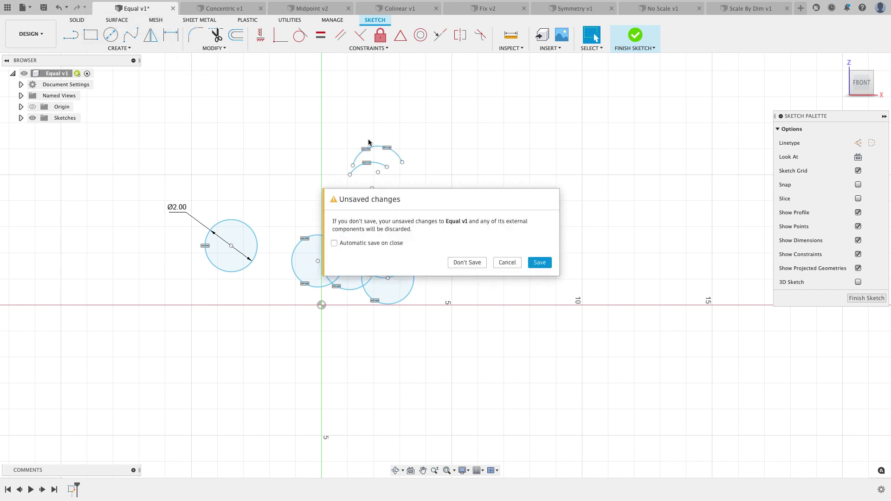
{"action": "left_click", "coordinate": [465, 260]}
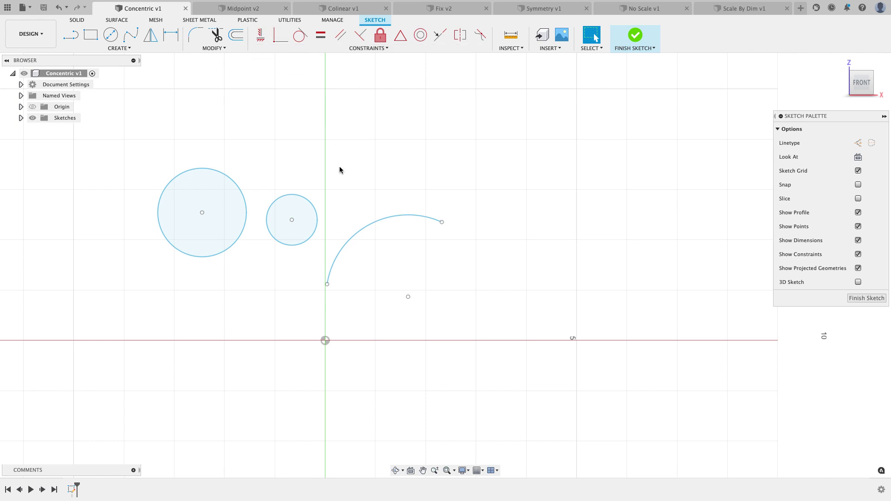
Make the small circle concentric with the open arc, and the large circle concentric with the small one
{"action": "left_click", "coordinate": [420, 34]}
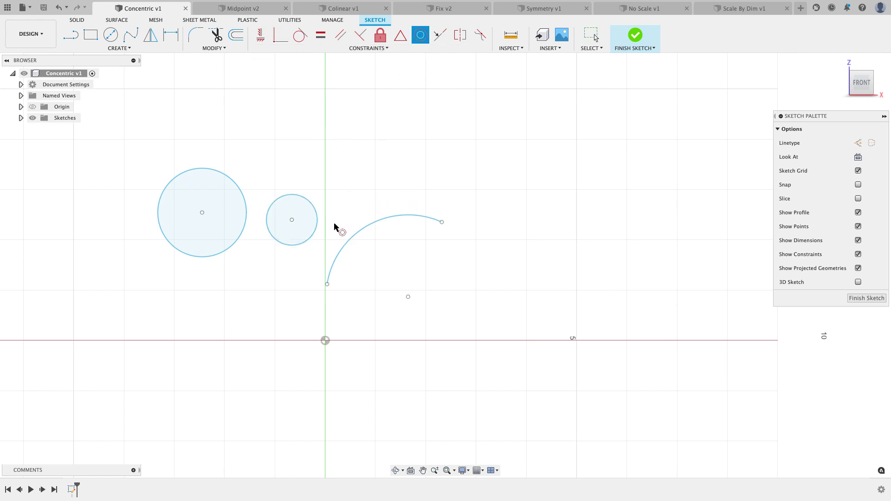
{"action": "left_click", "coordinate": [357, 235]}
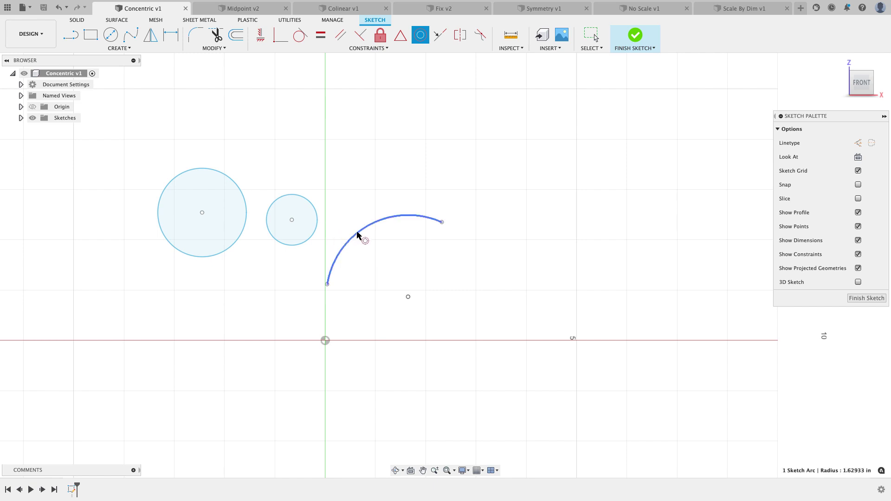
{"action": "left_click", "coordinate": [314, 231]}
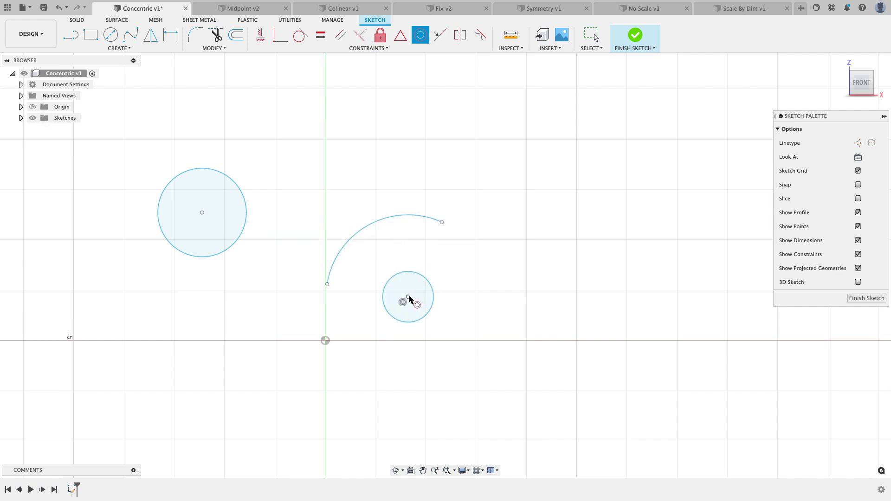
{"action": "left_click", "coordinate": [247, 214]}
{"action": "left_click", "coordinate": [417, 275]}
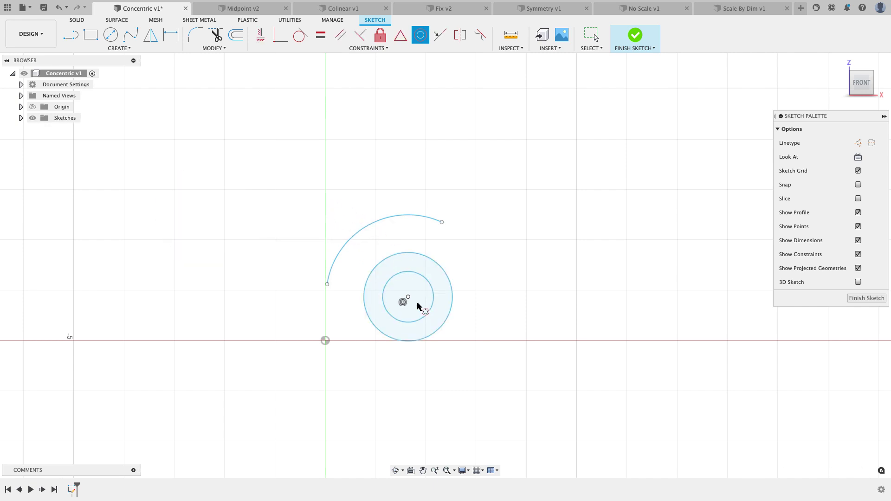
{"action": "key", "text": "Escape"}
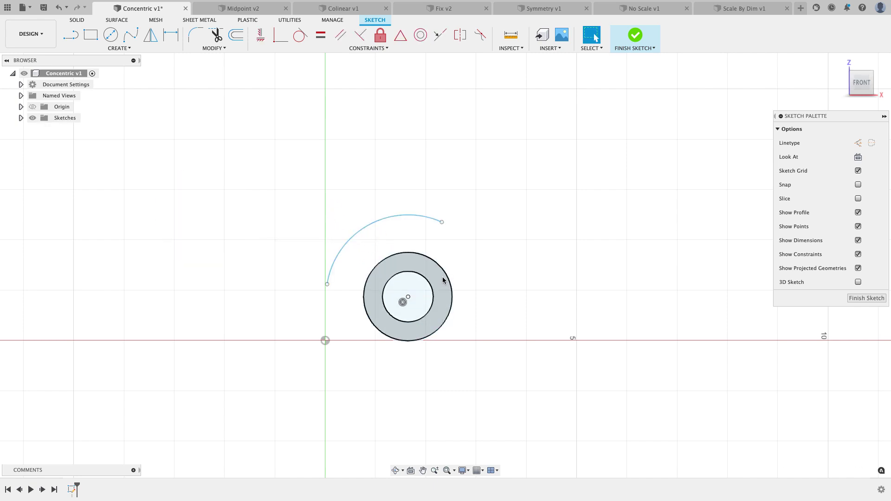
Move the concentric circles and arc so their shared center sits on the origin, and close the Concentric design without saving
{"action": "mouse_move", "coordinate": [430, 284]}
{"action": "left_mouse_down"}
{"action": "mouse_move", "coordinate": [438, 280]}
{"action": "mouse_move", "coordinate": [425, 292]}
{"action": "mouse_move", "coordinate": [493, 257]}
{"action": "mouse_move", "coordinate": [412, 229]}
{"action": "mouse_move", "coordinate": [335, 246]}
{"action": "mouse_move", "coordinate": [392, 242]}
{"action": "mouse_move", "coordinate": [318, 342]}
{"action": "mouse_move", "coordinate": [327, 340]}
{"action": "left_mouse_up"}
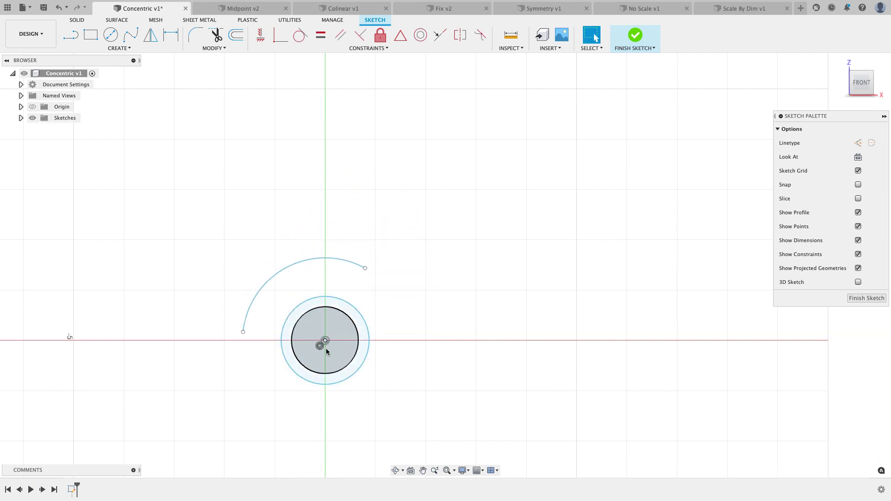
{"action": "key", "text": "super+w"}
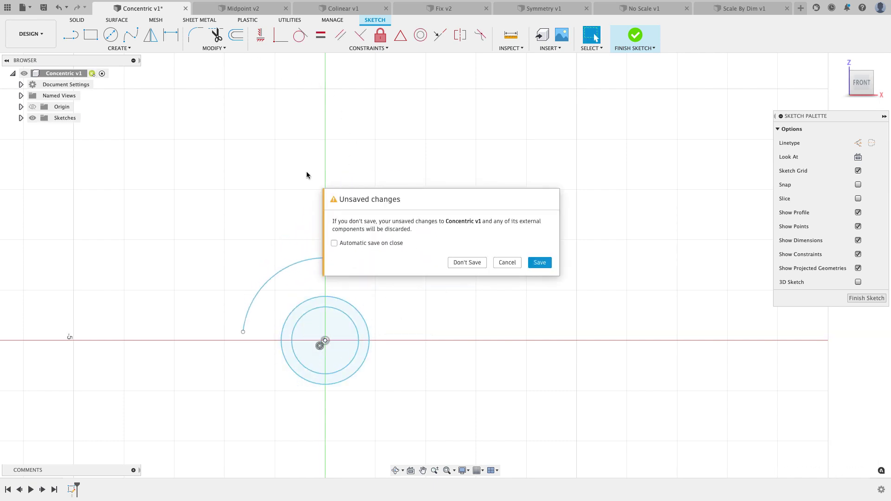
{"action": "left_click", "coordinate": [483, 263]}
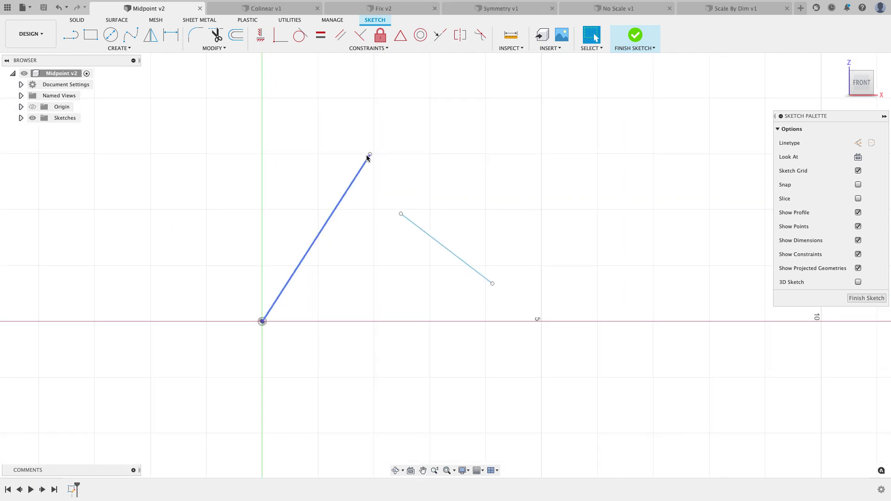
Constrain the short line's upper endpoint to the midpoint of the line from the origin, and reposition that line's free end
{"action": "left_click", "coordinate": [401, 36]}
{"action": "left_click", "coordinate": [401, 214]}
{"action": "left_click", "coordinate": [323, 232]}
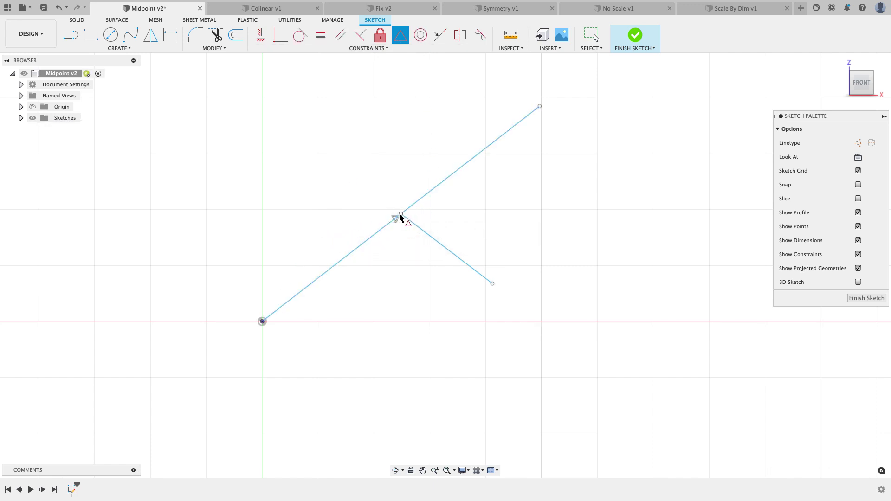
{"action": "left_click_drag", "start_coordinate": [542, 104], "coordinate": [471, 110]}
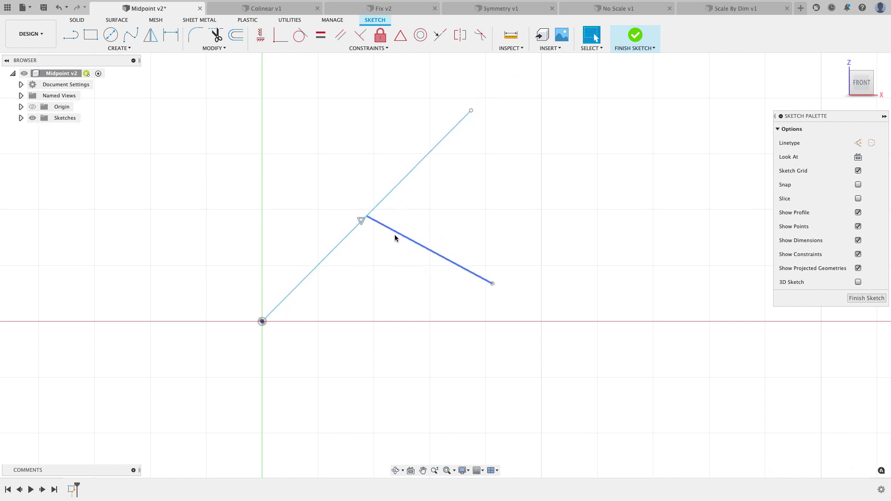
Make the short line perpendicular to the line from the origin
{"action": "scroll", "coordinate": [433, 212], "scroll_direction": "down", "scroll_amount": 2}
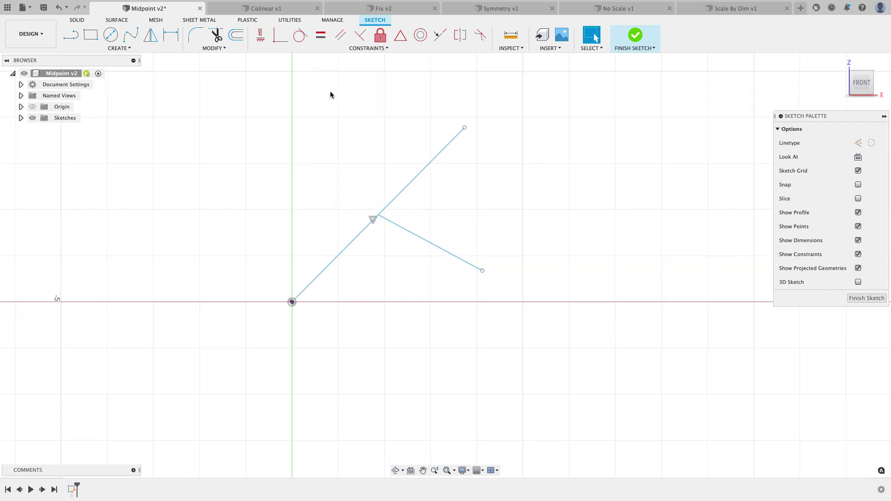
{"action": "left_click", "coordinate": [360, 35]}
{"action": "left_click", "coordinate": [431, 163]}
{"action": "left_click", "coordinate": [408, 230]}
{"action": "scroll", "coordinate": [429, 203], "scroll_direction": "up", "scroll_amount": 2}
{"action": "key", "text": "Escape"}
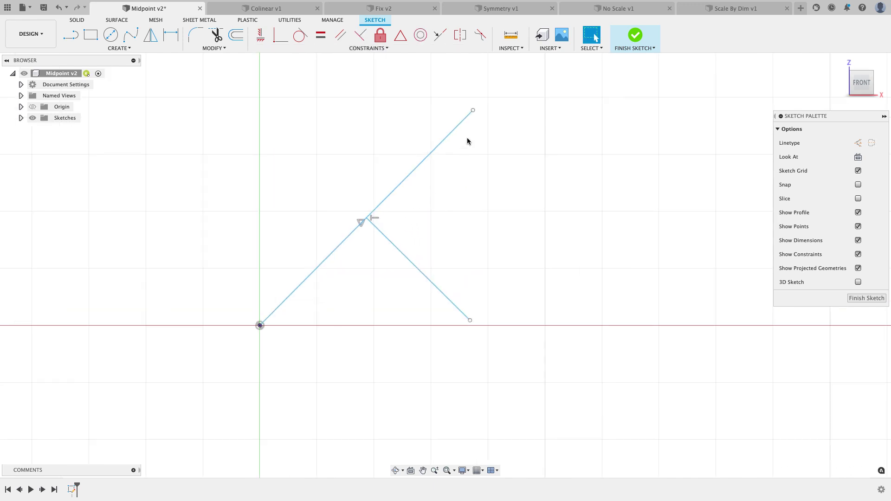
Dimension the line from the origin to a length of 5 in, placing the dimension above it
{"action": "key", "text": "d"}
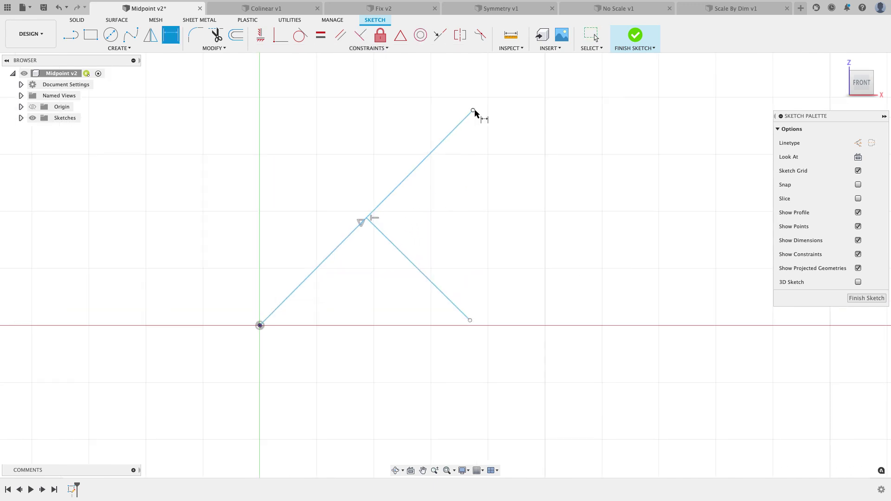
{"action": "left_click", "coordinate": [455, 127]}
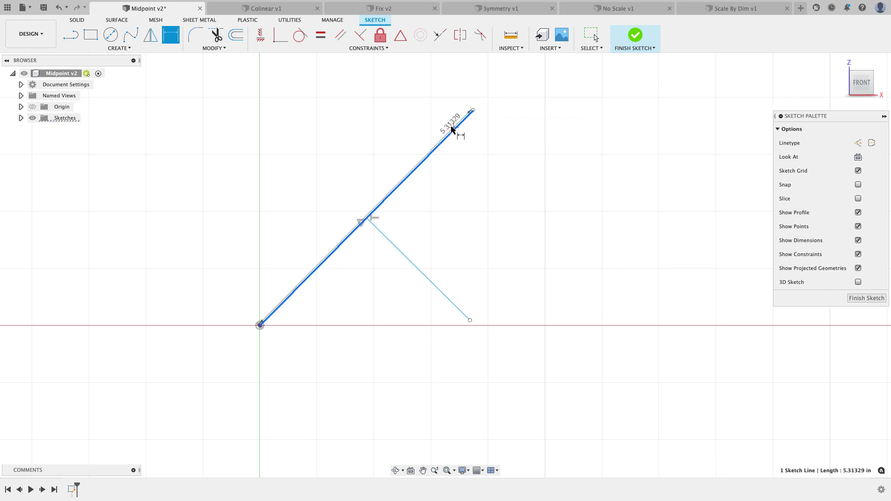
{"action": "left_click", "coordinate": [373, 148]}
{"action": "type", "text": "5"}
{"action": "key", "text": "Return"}
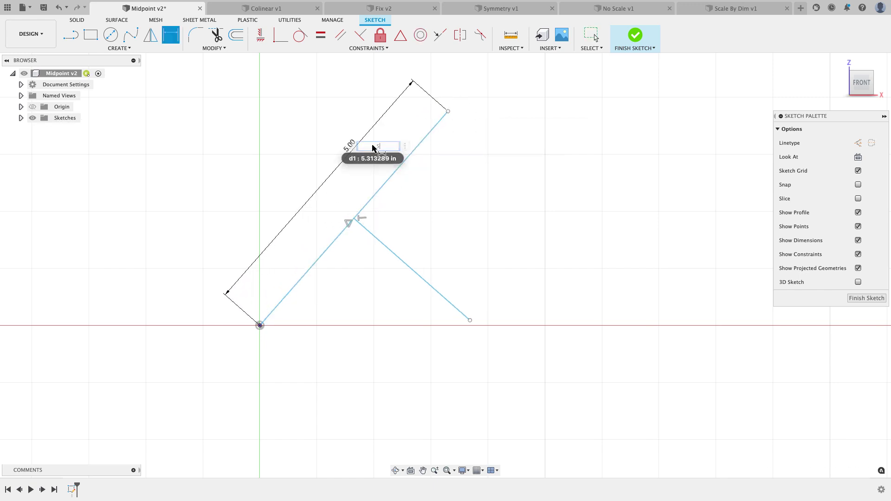
{"action": "key", "text": "Escape"}
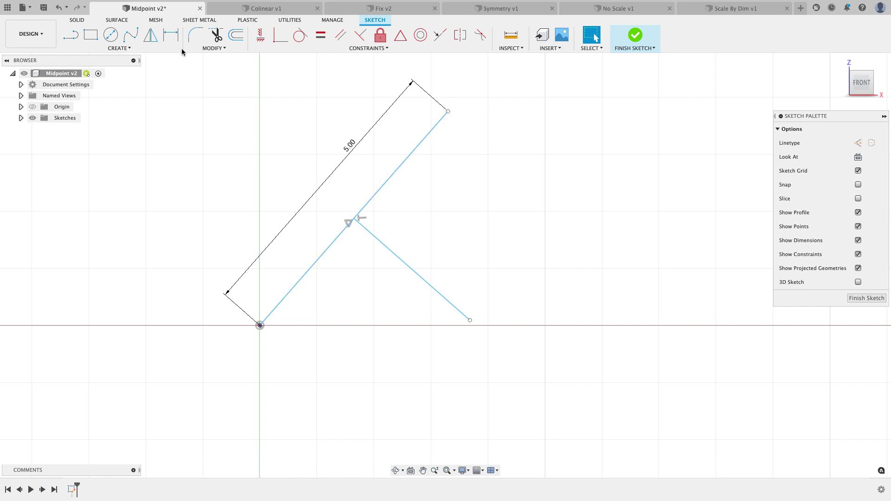
Add a driven dimension between the long line's upper endpoint and its midpoint, placed between the line and its overall length dimension
{"action": "left_click", "coordinate": [171, 35]}
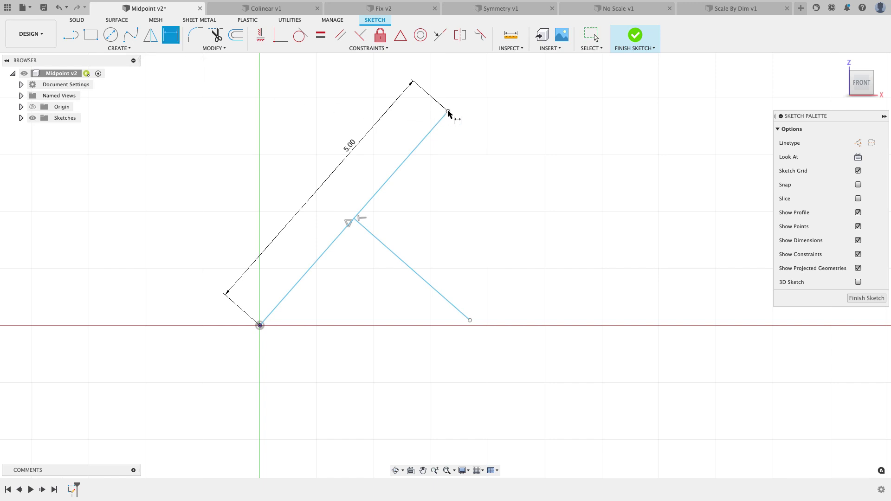
{"action": "left_click", "coordinate": [354, 218]}
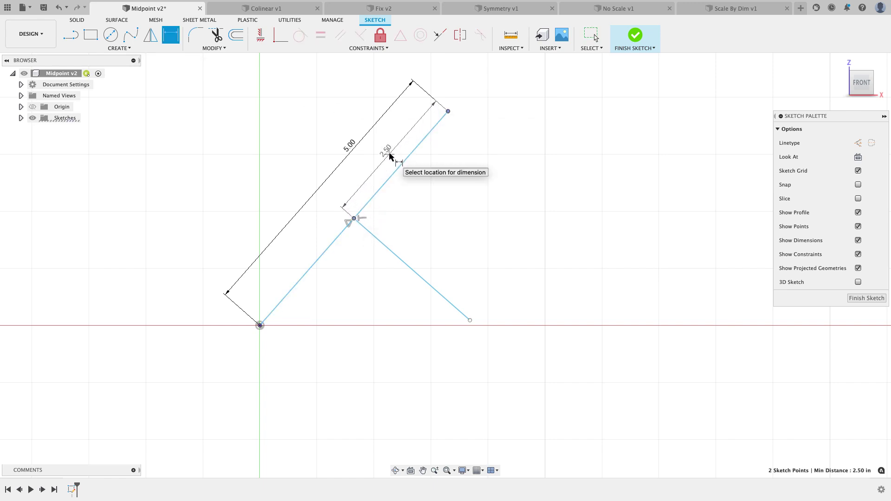
{"action": "left_click", "coordinate": [390, 156]}
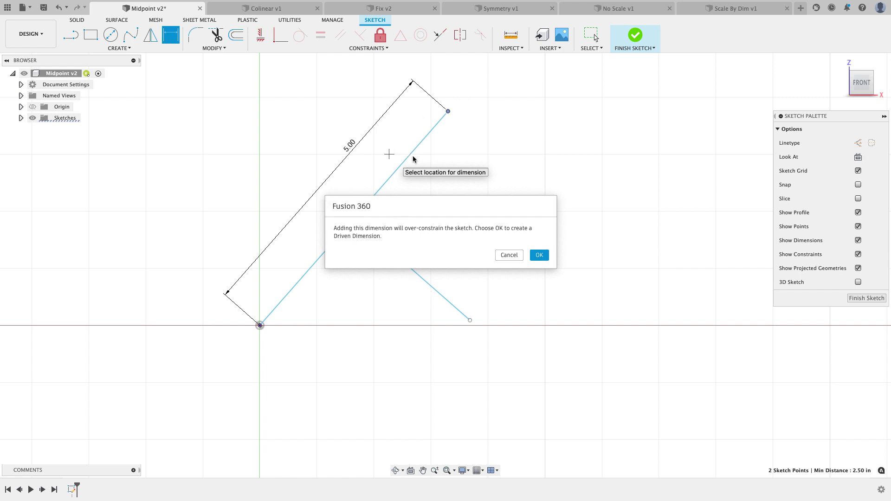
{"action": "left_click", "coordinate": [539, 255]}
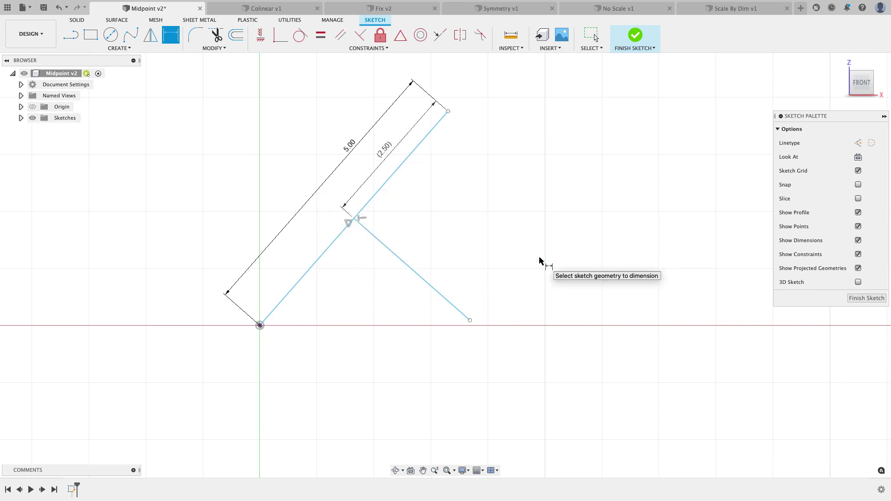
{"action": "key", "text": "Escape"}
Delete the driven dimension between the long line's upper endpoint and midpoint
{"action": "right_click", "coordinate": [383, 163]}
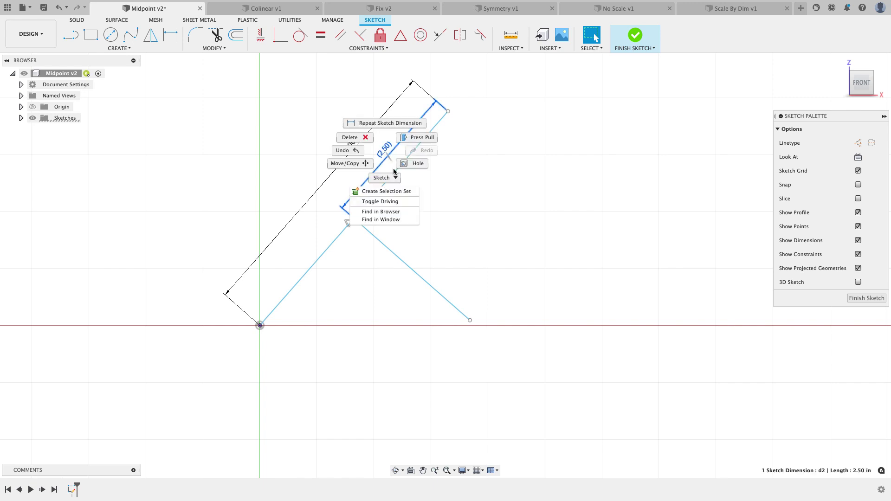
{"action": "left_click", "coordinate": [422, 138]}
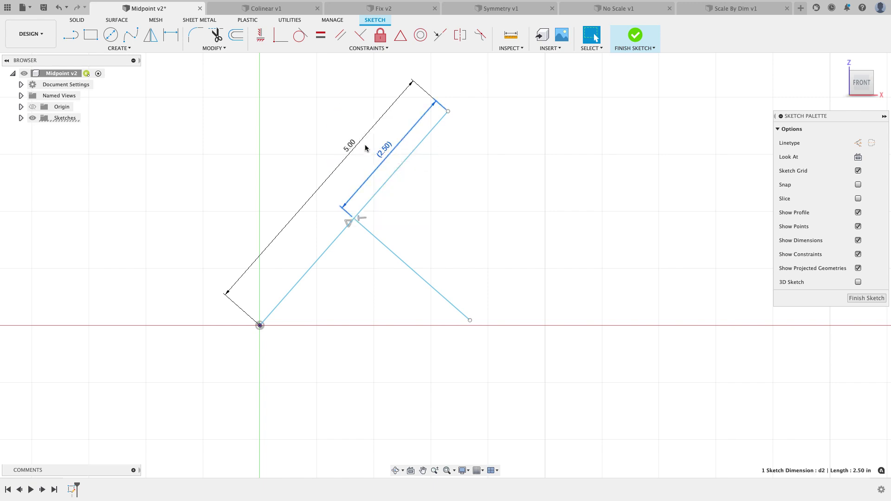
{"action": "right_click", "coordinate": [368, 219]}
{"action": "left_click", "coordinate": [340, 208]}
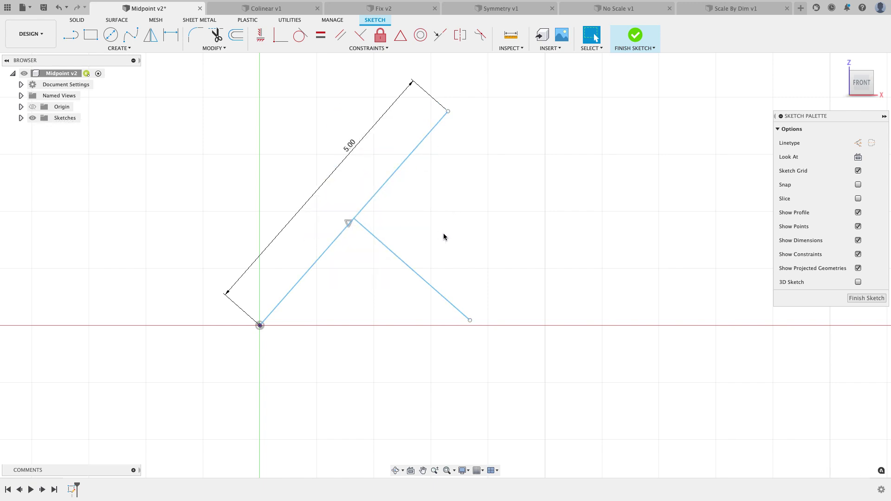
Delete the midpoint constraint and move the short line away from the long line
{"action": "right_click", "coordinate": [349, 225]}
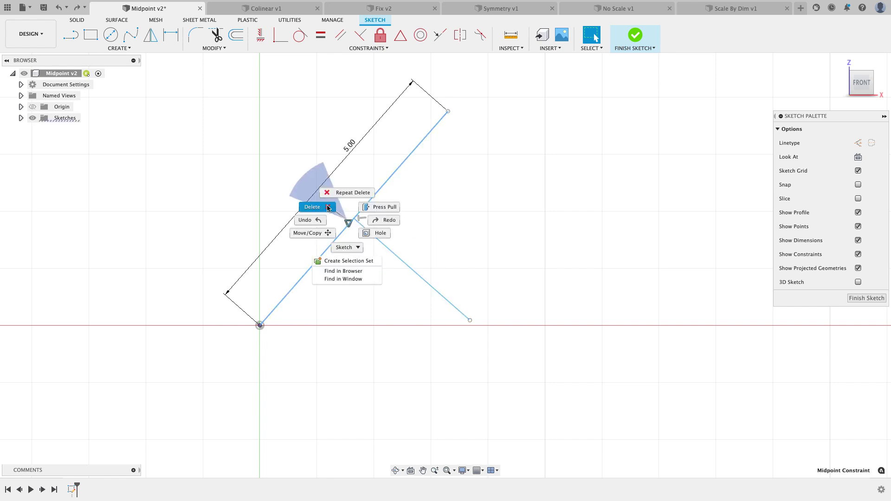
{"action": "left_click", "coordinate": [313, 205]}
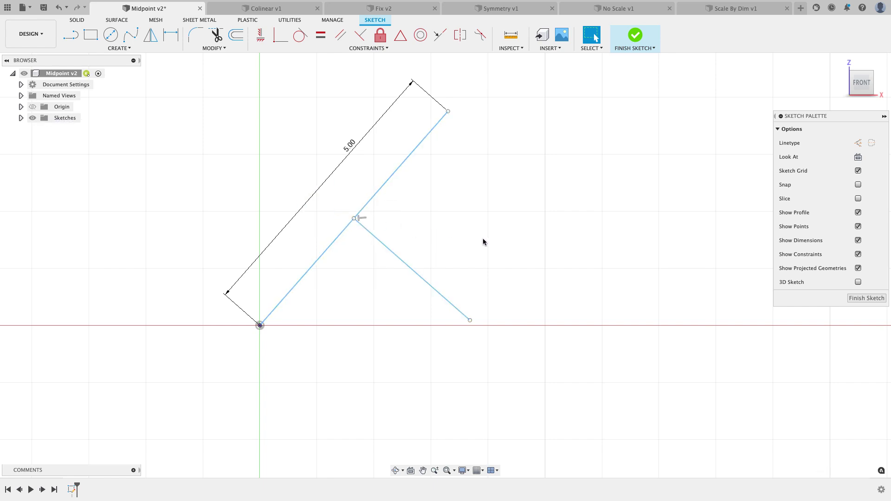
{"action": "left_click_drag", "start_coordinate": [382, 239], "coordinate": [413, 233]}
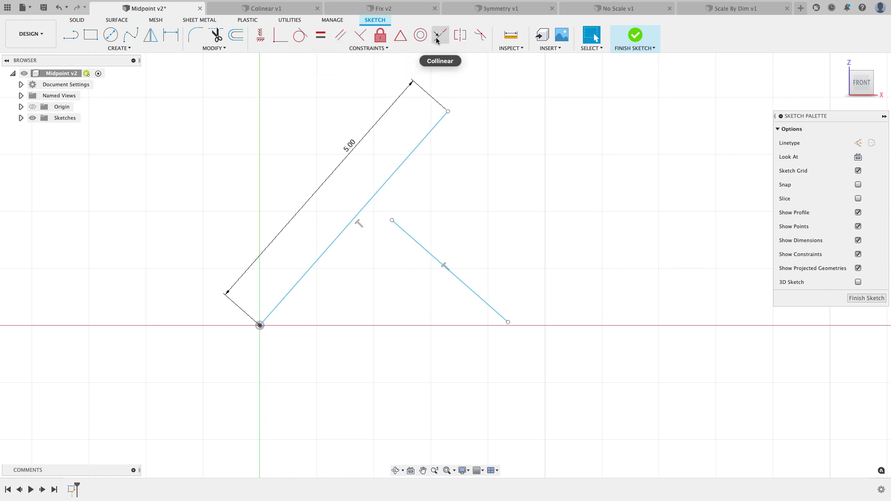
Constrain the short line's upper endpoint coincident to the long line, and slide it along near the middle
{"action": "left_click", "coordinate": [280, 35]}
{"action": "left_click", "coordinate": [348, 234]}
{"action": "left_click_drag", "start_coordinate": [390, 222], "coordinate": [369, 247]}
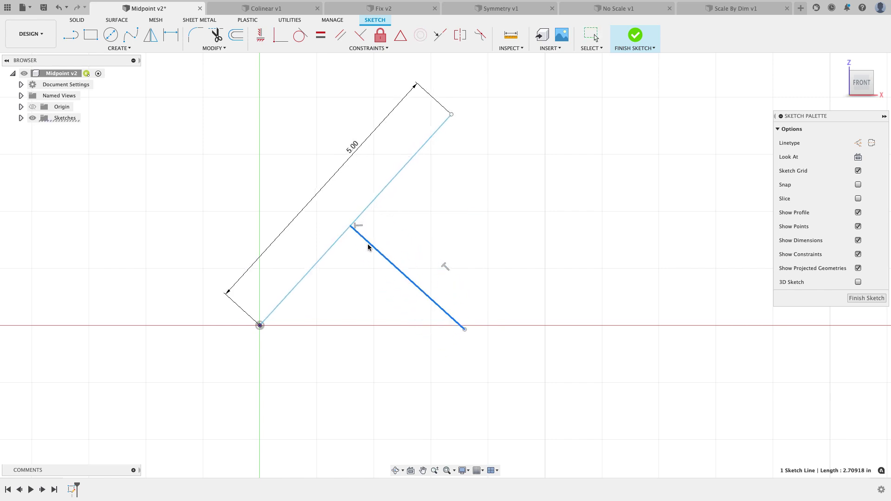
Dimension the distance from the long line's upper endpoint to the junction with the short line as 2.5 in
{"action": "key", "text": "d"}
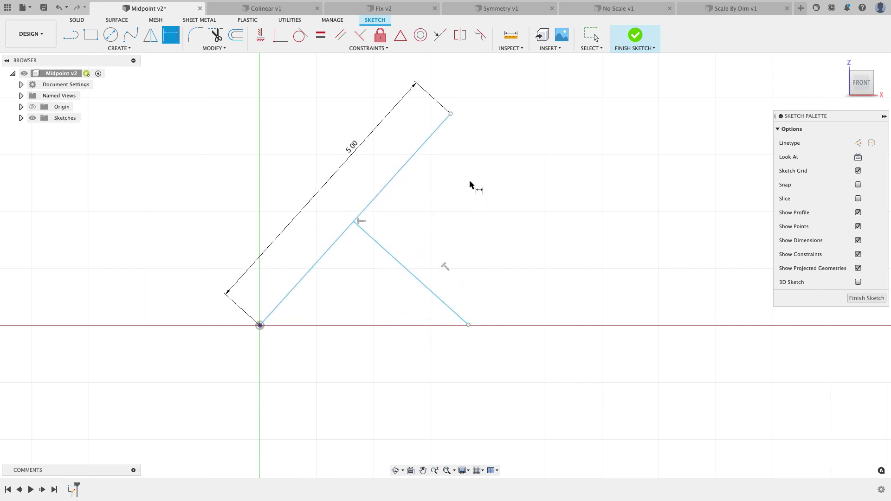
{"action": "left_click", "coordinate": [450, 114]}
{"action": "left_click", "coordinate": [354, 221]}
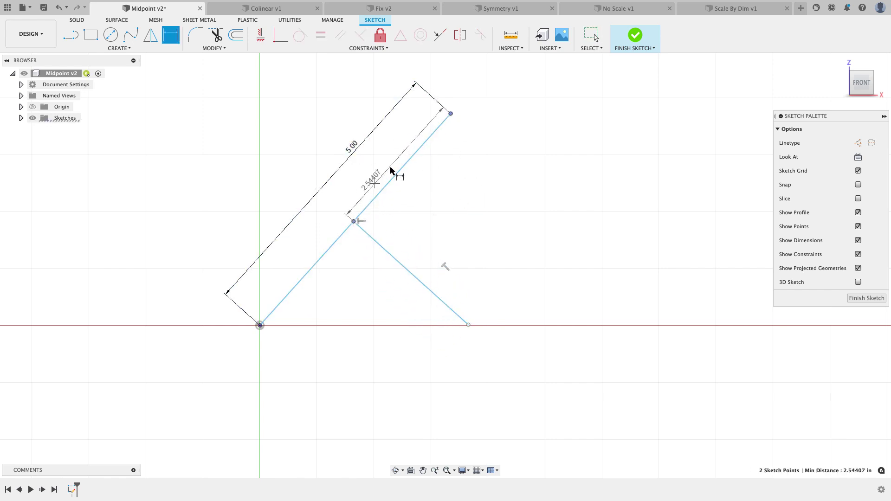
{"action": "left_click", "coordinate": [394, 157]}
{"action": "type", "text": "2."}
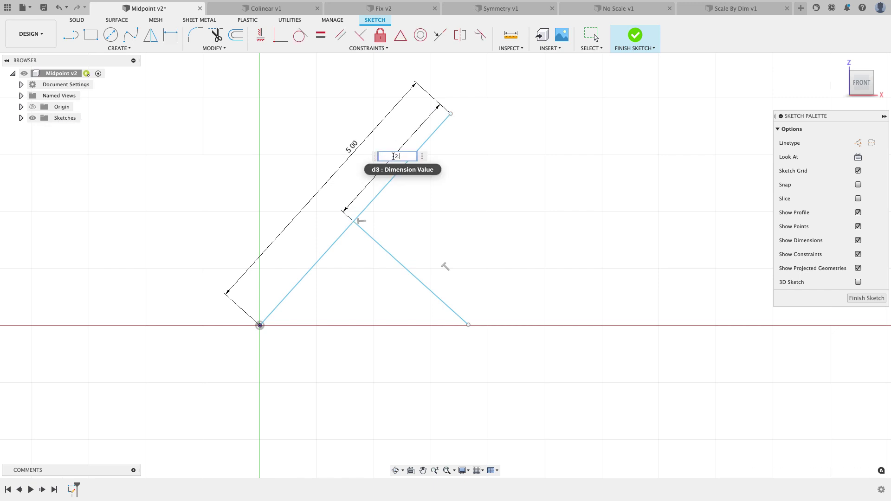
{"action": "type", "text": "5"}
{"action": "key", "text": "Return"}
{"action": "key", "text": "Escape"}
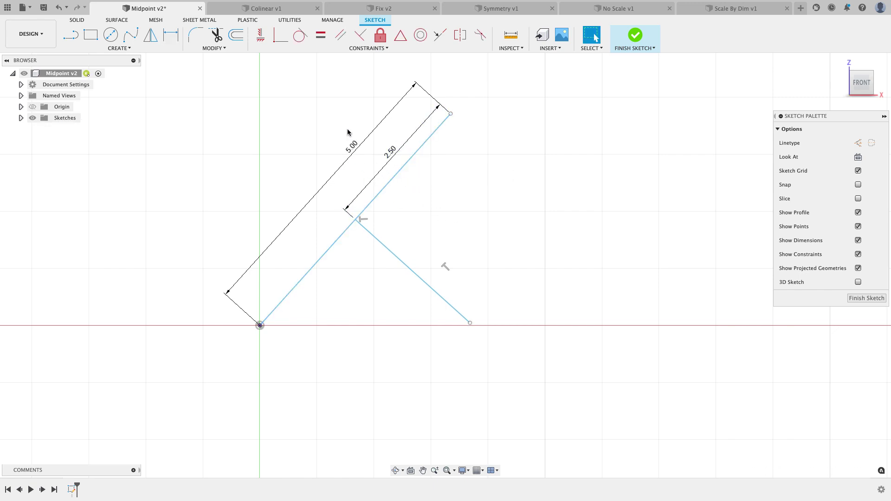
Set the long line's overall length to 6 in
{"action": "double_click", "coordinate": [352, 149]}
{"action": "type", "text": "6"}
{"action": "key", "text": "Return"}
{"action": "scroll", "coordinate": [390, 160], "scroll_direction": "down", "scroll_amount": 3}
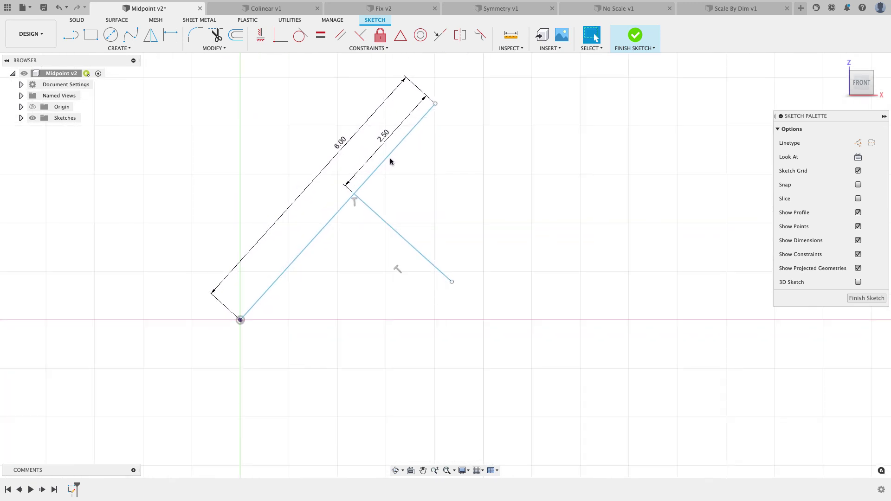
{"action": "middle_click_drag", "start_coordinate": [384, 140], "coordinate": [366, 179]}
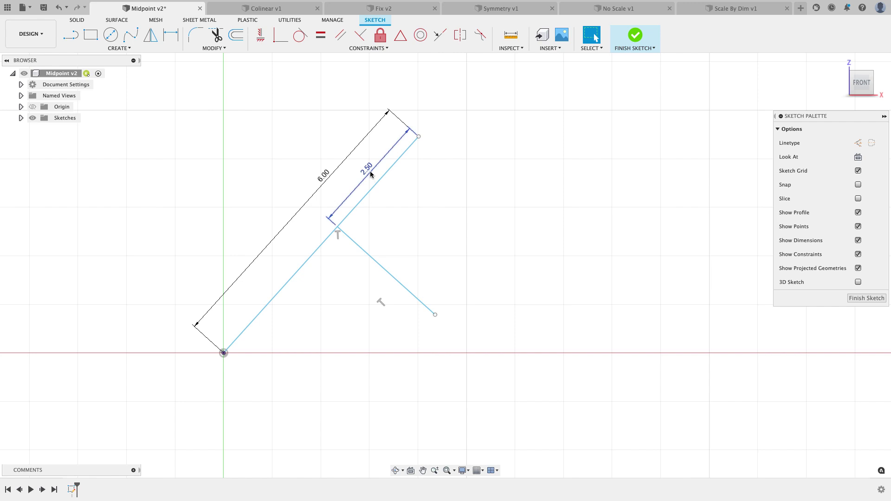
Replace the 2.50 dimension with one from the upper endpoint to the junction defined by the formula d1/2, referencing the line's overall length
{"action": "left_click", "coordinate": [370, 175]}
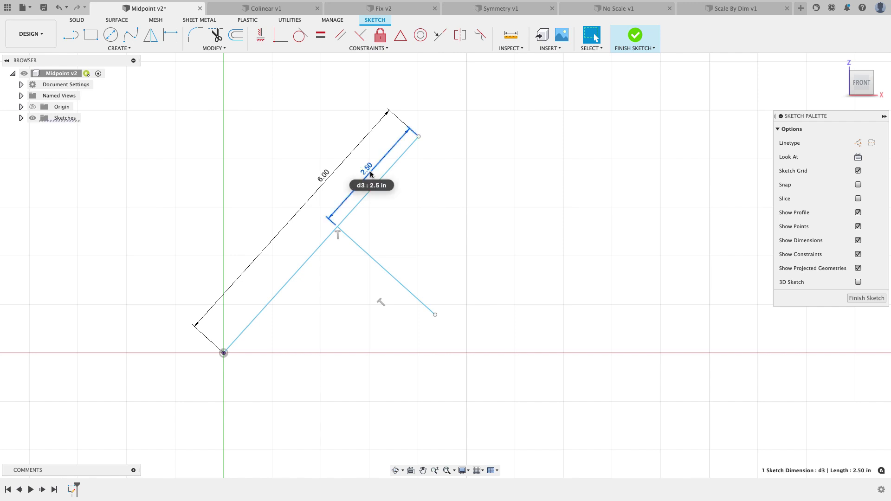
{"action": "key", "text": "Delete"}
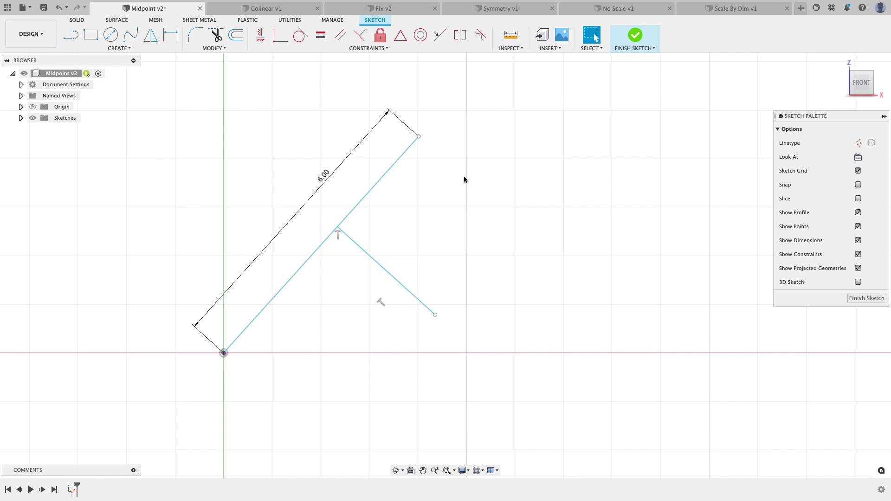
{"action": "left_click", "coordinate": [171, 35]}
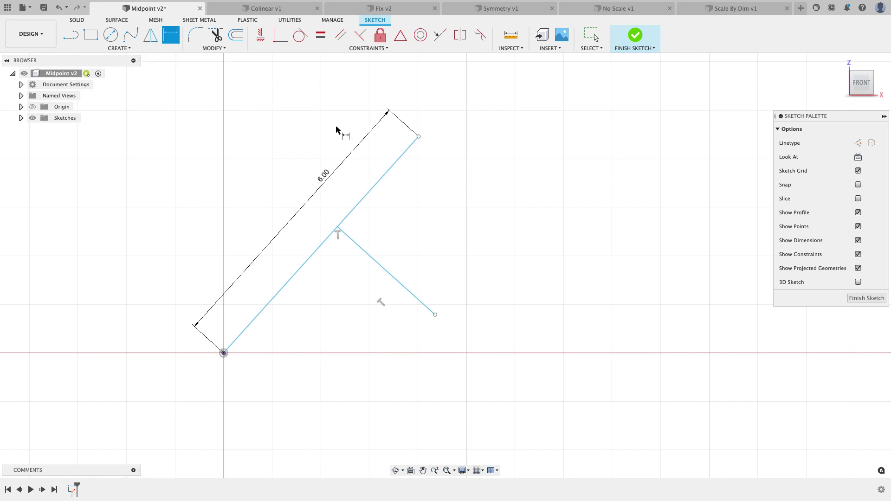
{"action": "left_click", "coordinate": [417, 137]}
{"action": "left_click", "coordinate": [338, 227]}
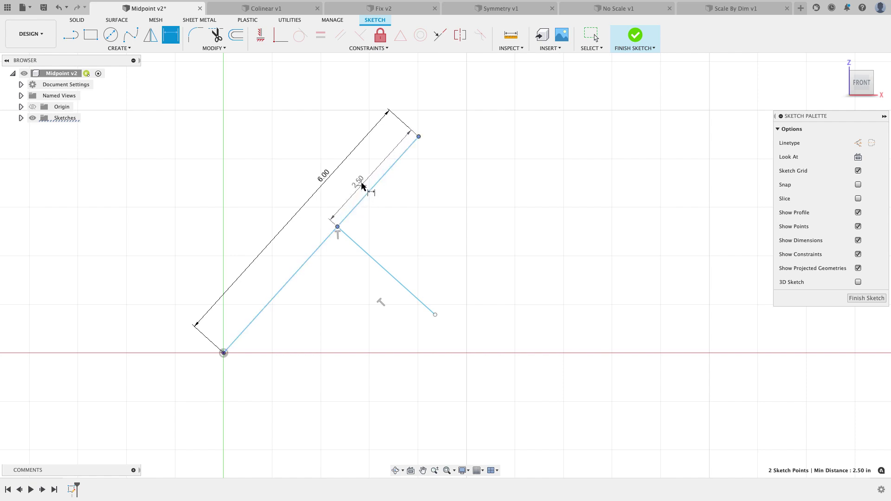
{"action": "left_click", "coordinate": [364, 180]}
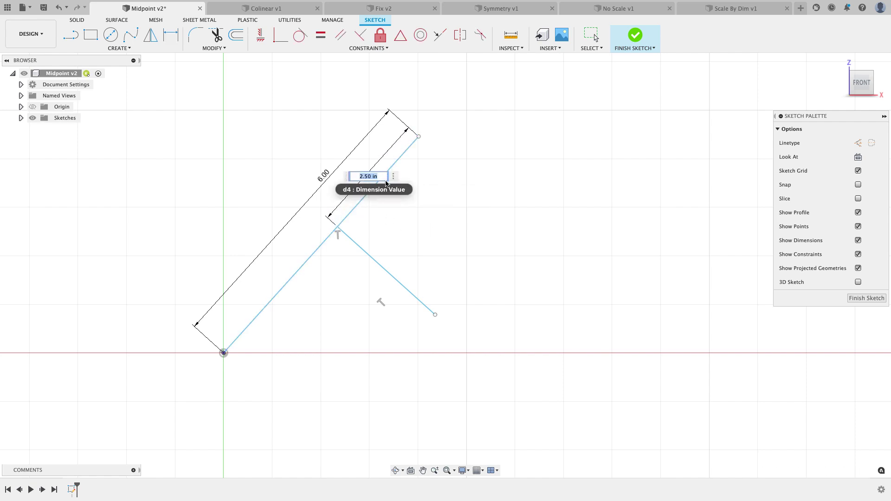
{"action": "left_click", "coordinate": [325, 176]}
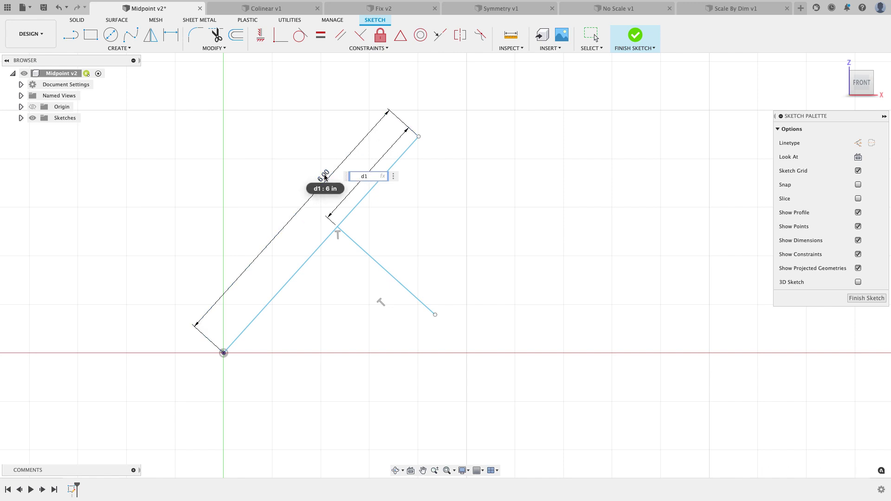
{"action": "type", "text": "/2"}
{"action": "key", "text": "Return"}
{"action": "key", "text": "Escape"}
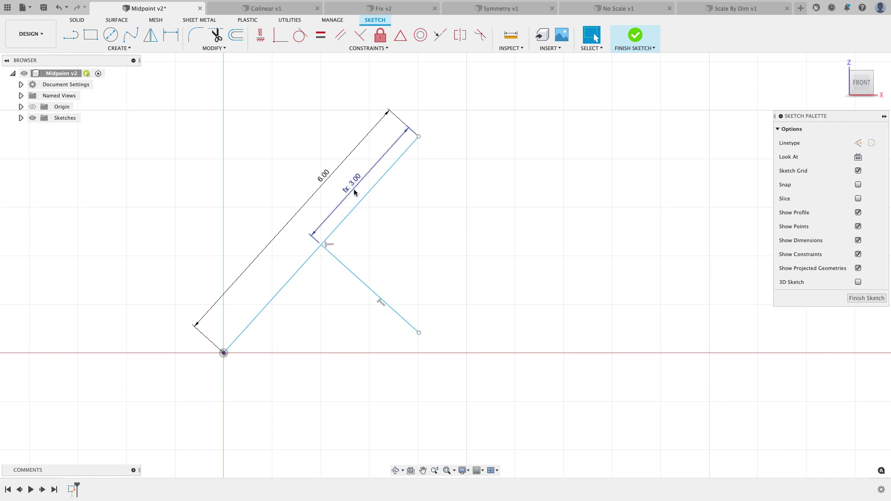
Set the long line's overall length to 7 in, and close the Midpoint design without saving
{"action": "double_click", "coordinate": [337, 187]}
{"action": "type", "text": "7"}
{"action": "key", "text": "Return"}
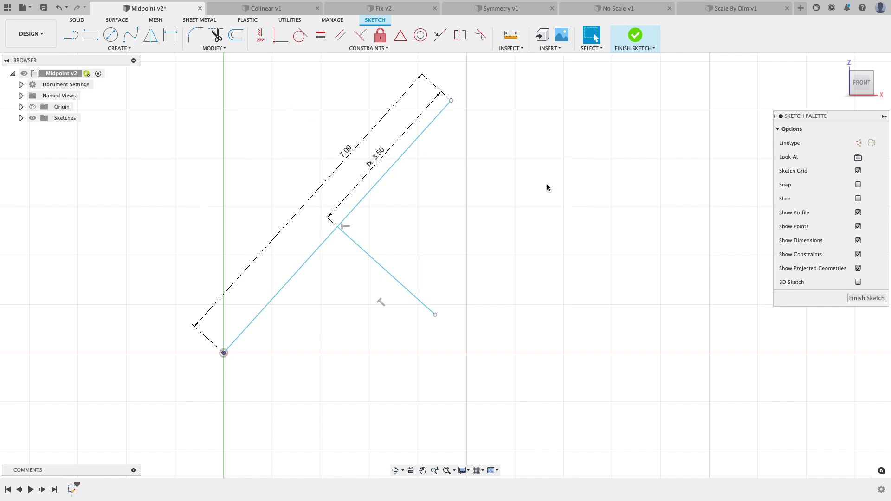
{"action": "left_click", "coordinate": [200, 9]}
{"action": "left_click", "coordinate": [483, 259]}
Make the top edges of the profile's two raised blocks collinear, choosing the shorter block's edge first
{"action": "scroll", "coordinate": [298, 135], "scroll_direction": "down", "scroll_amount": 2}
{"action": "mouse_move", "coordinate": [299, 135]}
{"action": "middle_mouse_down"}
{"action": "mouse_move", "coordinate": [257, 153]}
{"action": "mouse_move", "coordinate": [231, 218]}
{"action": "middle_mouse_up"}
{"action": "scroll", "coordinate": [284, 131], "scroll_direction": "up", "scroll_amount": 3}
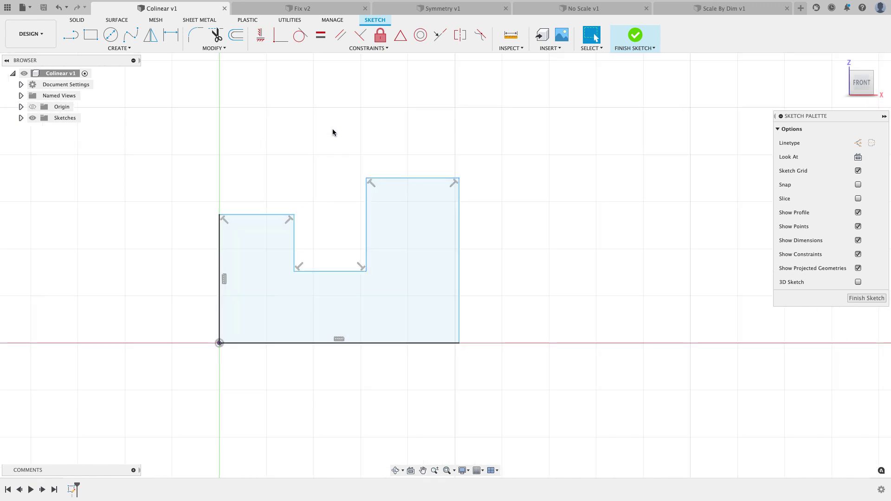
{"action": "left_click", "coordinate": [439, 37]}
{"action": "left_click", "coordinate": [281, 215]}
{"action": "left_click", "coordinate": [401, 178]}
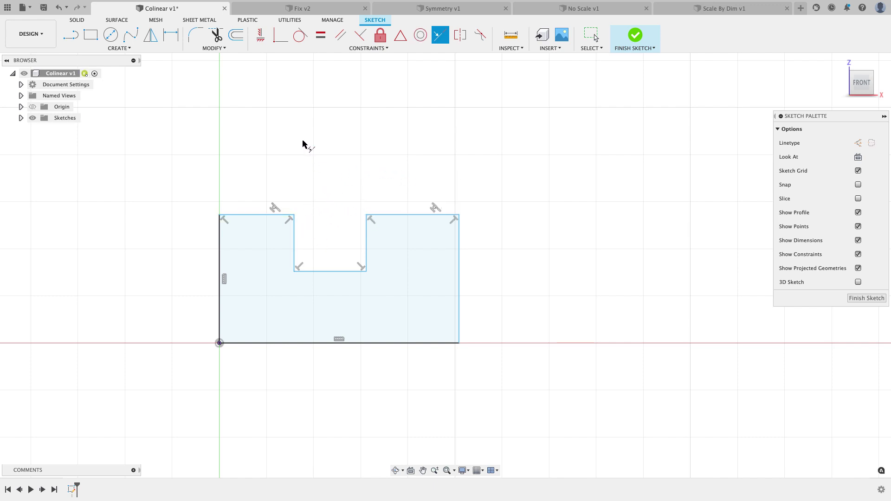
{"action": "key", "text": "Escape"}
Move the aligned top edges slightly upward, and undo both the move and the collinear constraint
{"action": "left_click_drag", "start_coordinate": [274, 211], "coordinate": [268, 172]}
{"action": "left_click", "coordinate": [245, 128]}
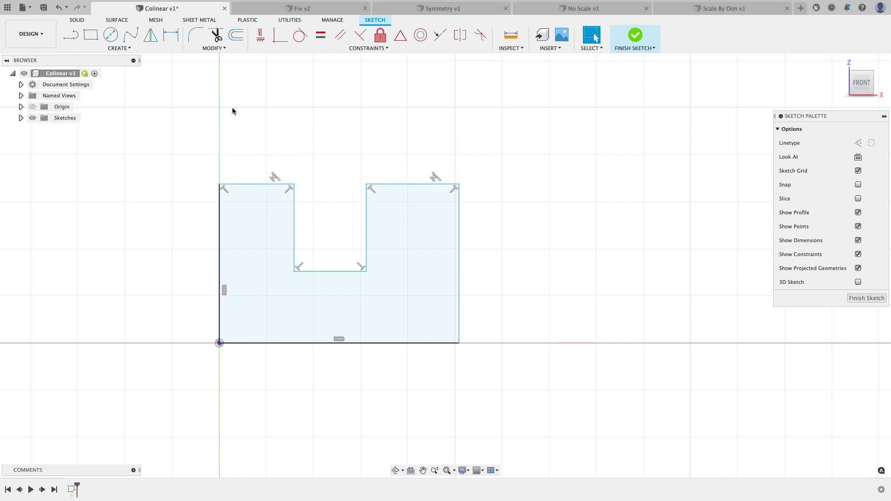
{"action": "left_click", "coordinate": [59, 7]}
{"action": "left_click", "coordinate": [59, 7]}
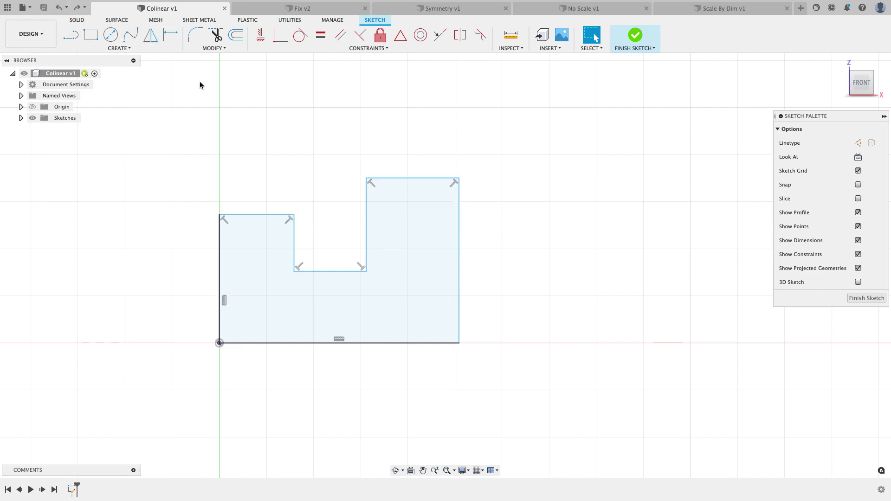
Dimension the profile's right vertical edge to 0.5 in, placing the dimension outside the profile
{"action": "key", "text": "d"}
{"action": "left_click", "coordinate": [459, 241]}
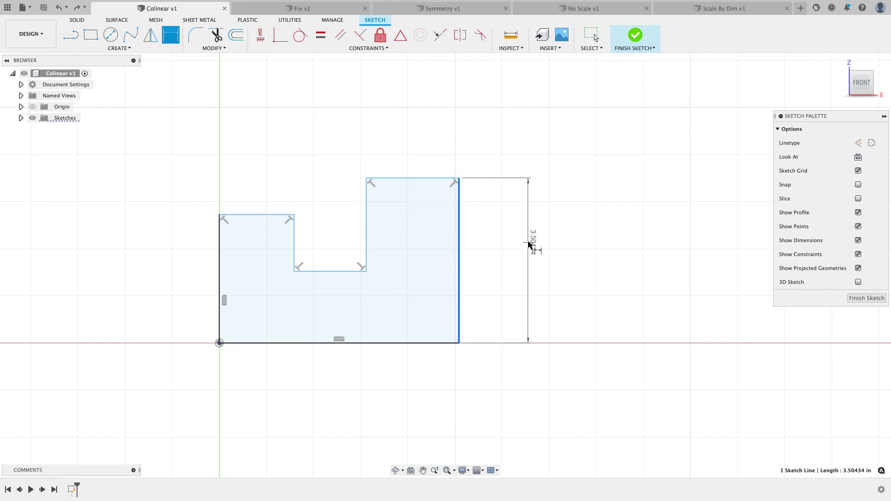
{"action": "left_click", "coordinate": [528, 243]}
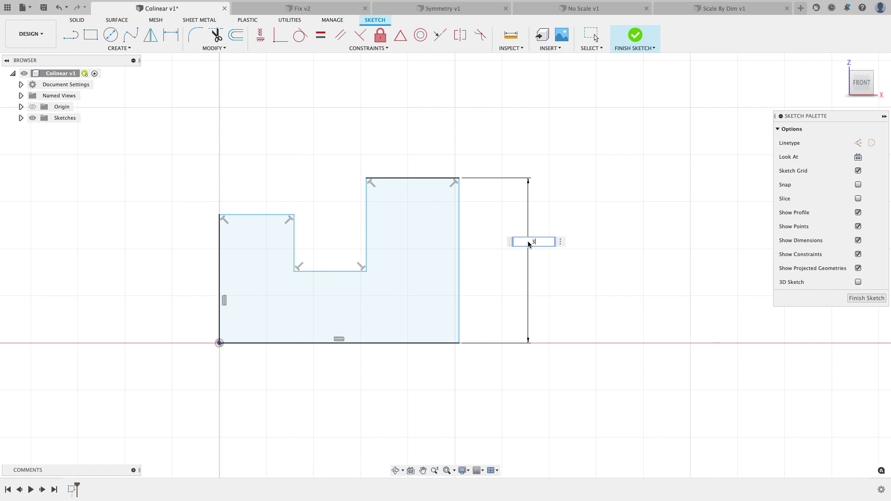
{"action": "type", "text": "0.5"}
{"action": "key", "text": "Return"}
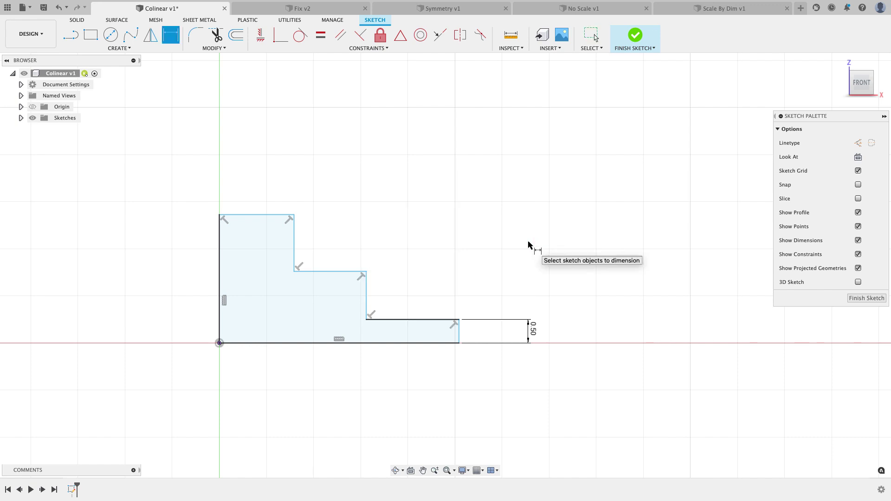
Set the right vertical edge's dimension to 3.5 in
{"action": "double_click", "coordinate": [531, 332]}
{"action": "type", "text": "3"}
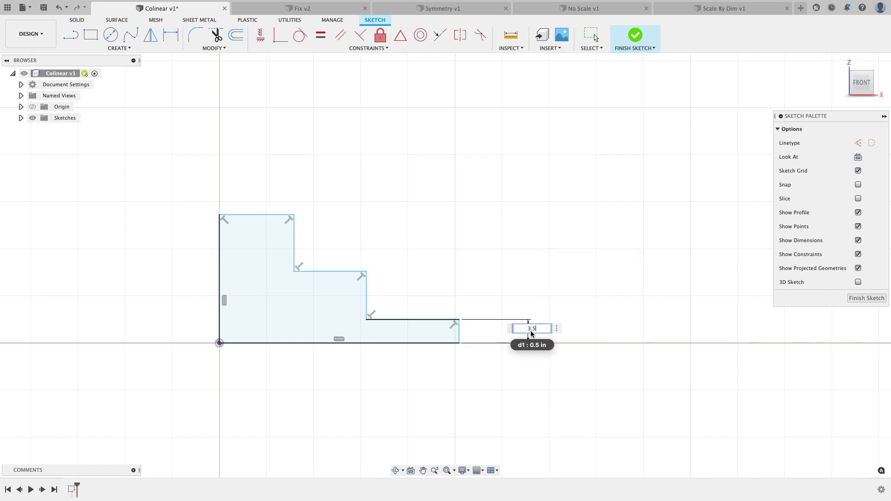
{"action": "type", "text": ".5"}
{"action": "key", "text": "Return"}
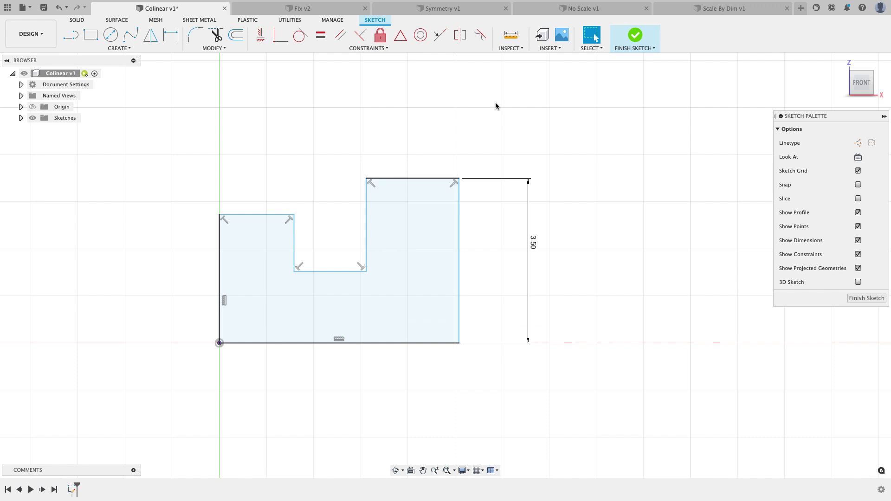
Make the raised blocks' top edges collinear, choosing the taller block's edge first, and close the Colinear document without saving
{"action": "left_click", "coordinate": [439, 35]}
{"action": "left_click", "coordinate": [419, 180]}
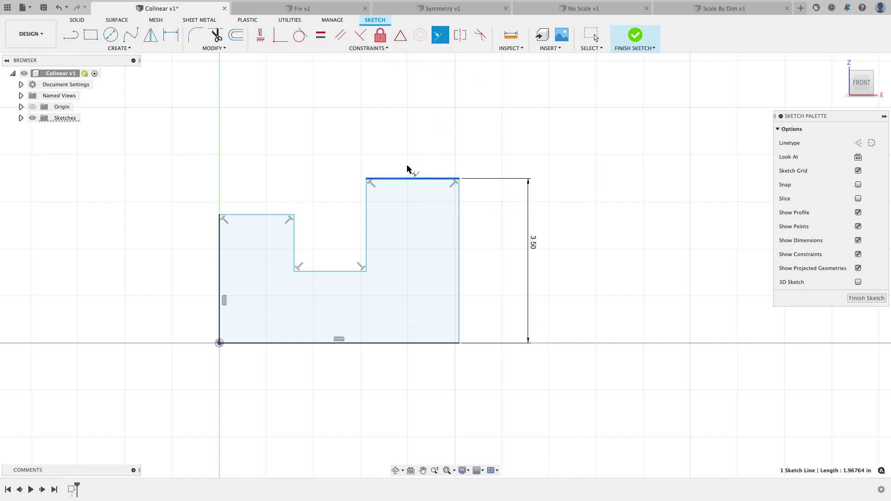
{"action": "left_click", "coordinate": [267, 215]}
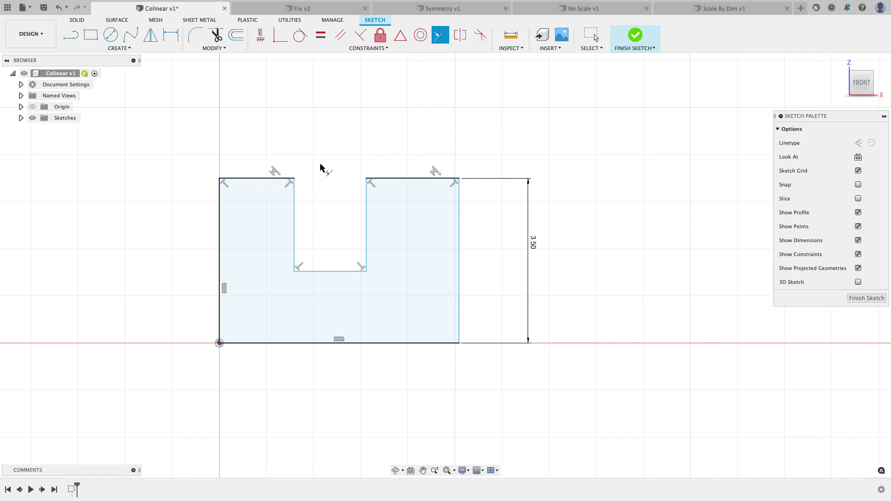
{"action": "key", "text": "Escape"}
{"action": "left_click", "coordinate": [225, 8]}
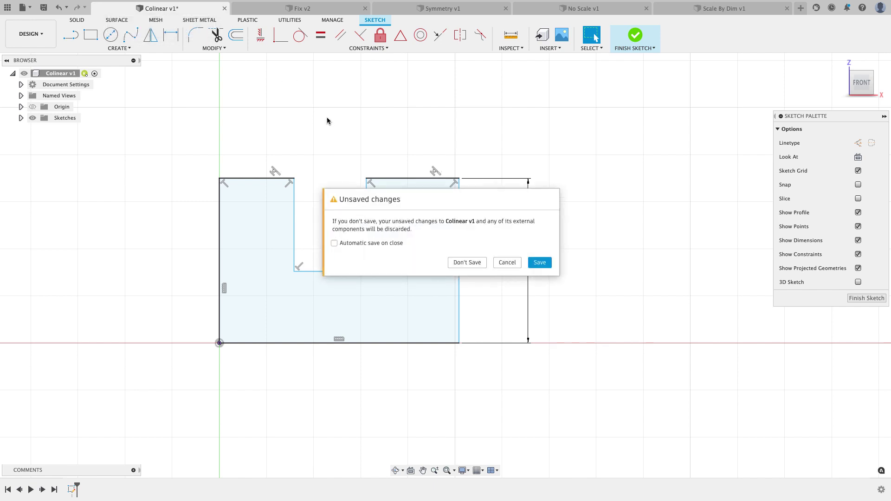
{"action": "left_click", "coordinate": [467, 262]}
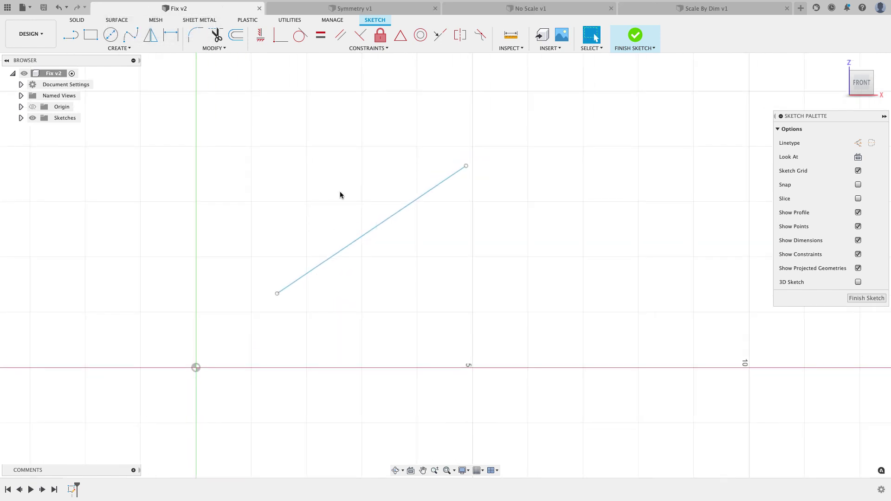
{"action": "left_click", "coordinate": [401, 35]}
{"action": "left_click_drag", "start_coordinate": [513, 102], "coordinate": [441, 168]}
{"action": "key", "text": "Escape"}
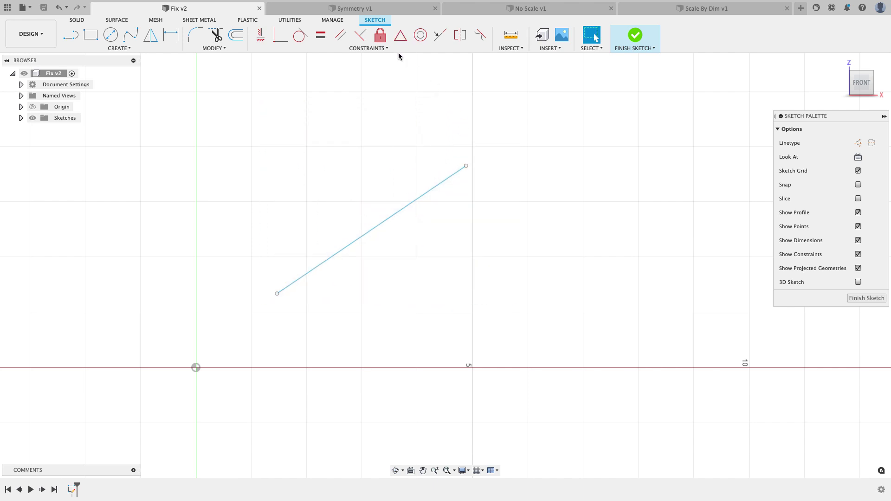
Fix the slanted line together with both endpoints, and release the Fix constraint from all of them
{"action": "left_click", "coordinate": [380, 35]}
{"action": "left_click_drag", "start_coordinate": [516, 126], "coordinate": [326, 262]}
{"action": "left_click", "coordinate": [326, 262]}
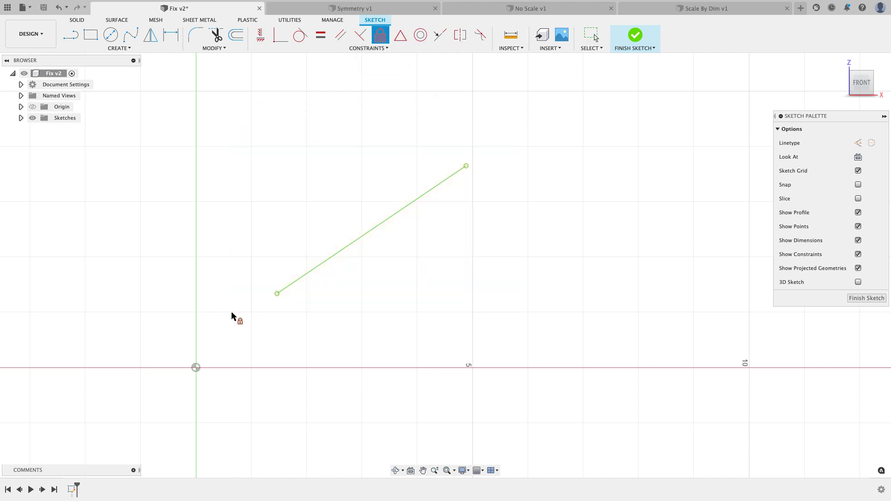
{"action": "key", "text": "Escape"}
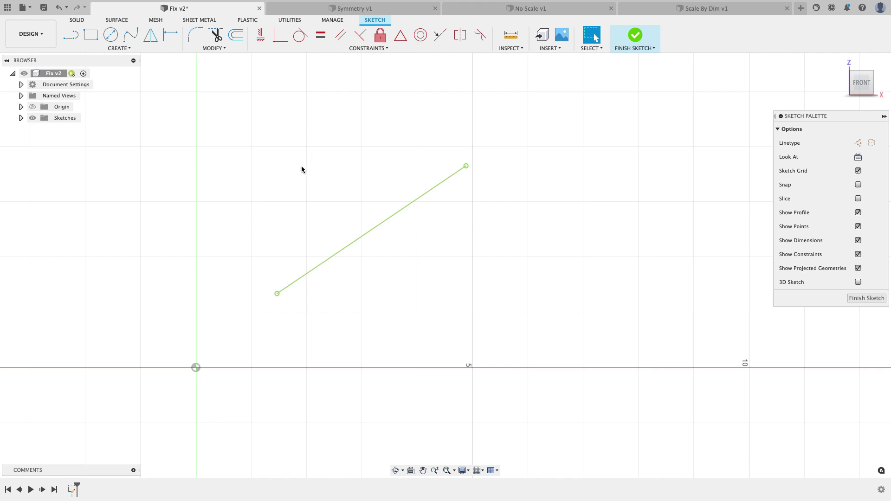
{"action": "left_click_drag", "start_coordinate": [204, 116], "coordinate": [539, 317]}
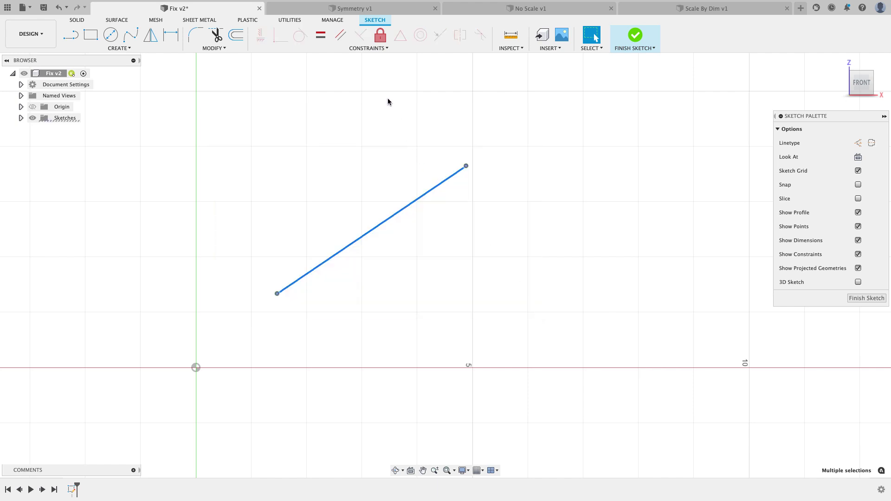
{"action": "left_click", "coordinate": [380, 35]}
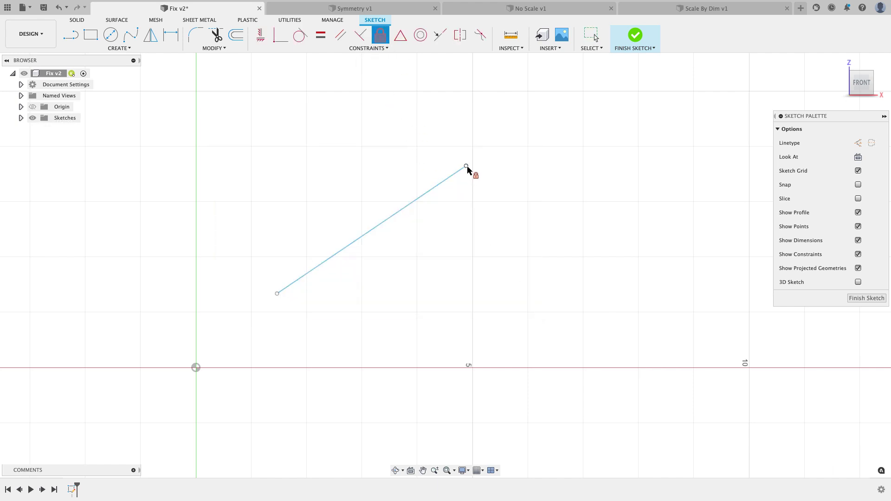
Fix only the line's upper endpoint, move the free lower endpoint slightly up and inward, and undo the move and the fix
{"action": "key", "text": "Escape"}
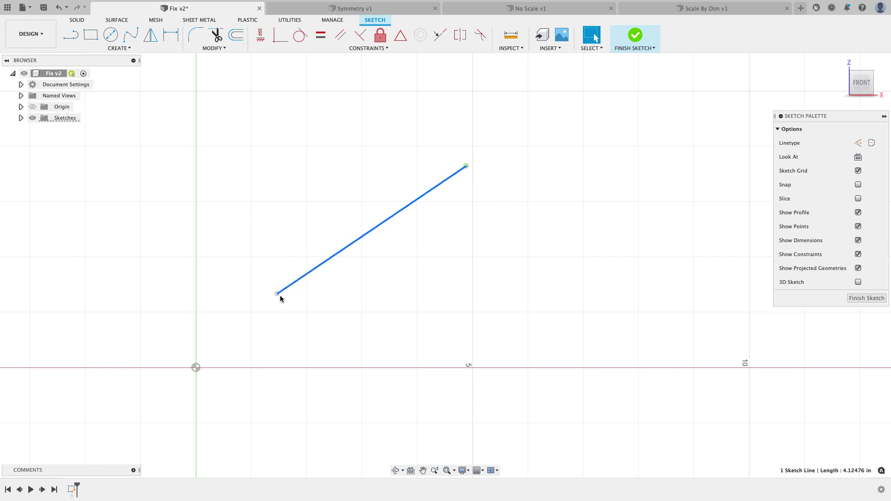
{"action": "left_click_drag", "start_coordinate": [298, 315], "coordinate": [348, 265]}
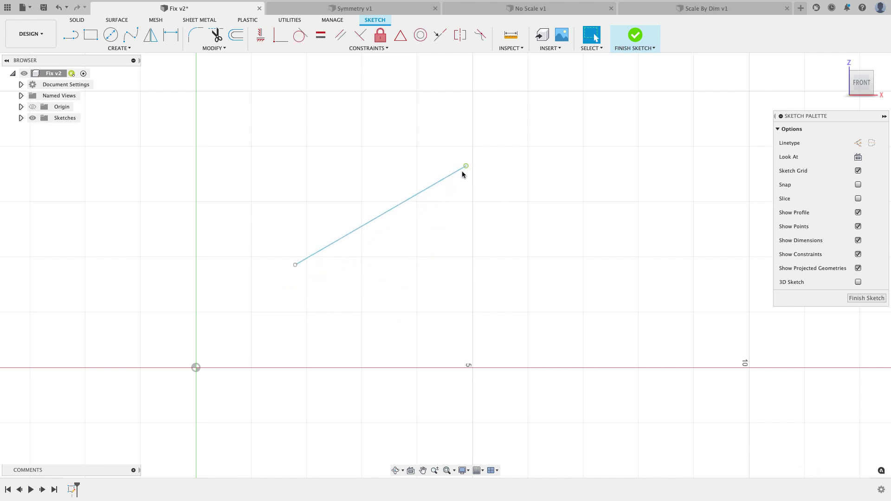
{"action": "left_click", "coordinate": [57, 7]}
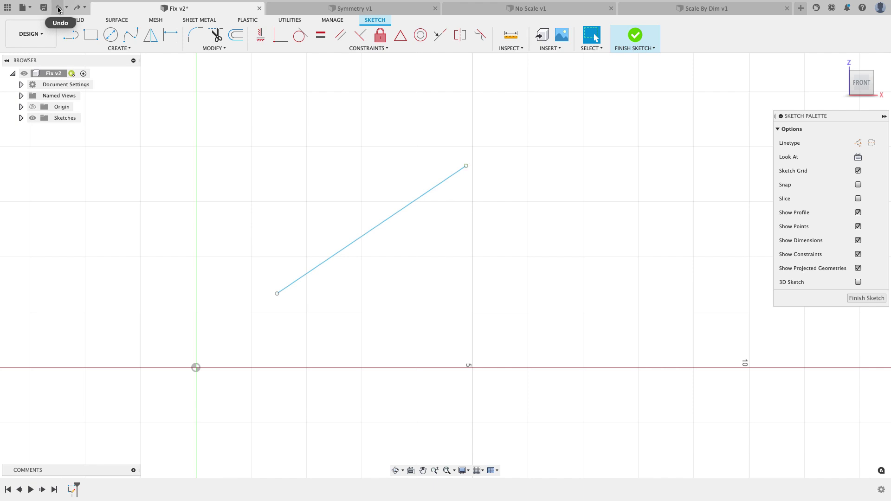
Fix only the slanted line itself, and stretch its two free endpoints outward along the line's direction
{"action": "left_click", "coordinate": [380, 36]}
{"action": "left_click", "coordinate": [398, 213]}
{"action": "key", "text": "Escape"}
{"action": "left_click_drag", "start_coordinate": [466, 165], "coordinate": [523, 127]}
{"action": "mouse_move", "coordinate": [278, 294]}
{"action": "left_mouse_down"}
{"action": "mouse_move", "coordinate": [260, 297]}
{"action": "mouse_move", "coordinate": [263, 288]}
{"action": "left_mouse_up"}
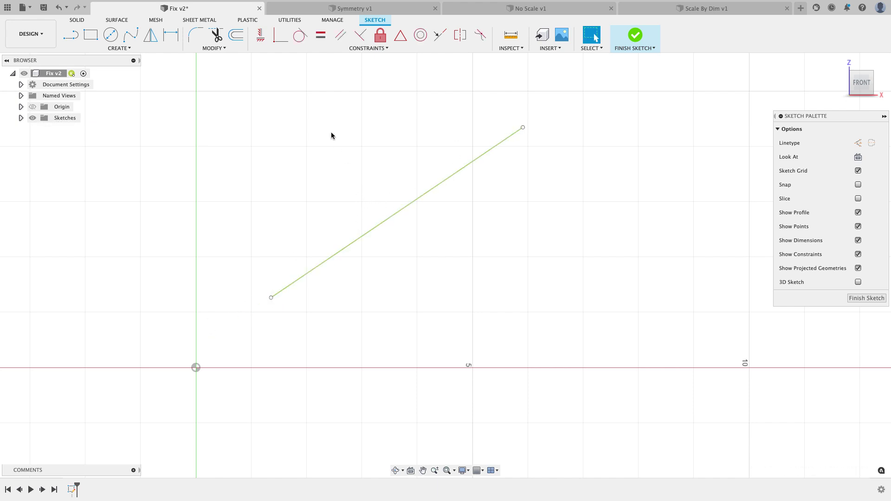
Close the Fix document without saving, and move the free outer ends of the Symmetry sketch's two slanted lines outward
{"action": "left_click", "coordinate": [259, 8]}
{"action": "left_click", "coordinate": [469, 265]}
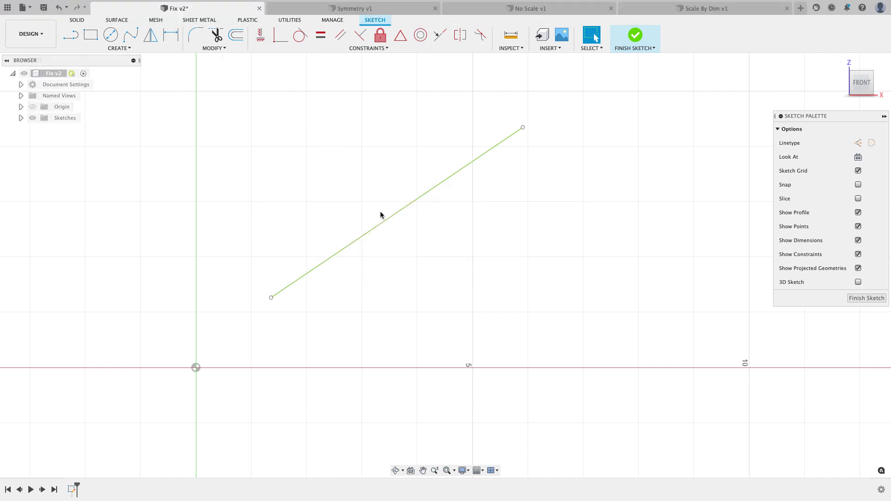
{"action": "scroll", "coordinate": [436, 214], "scroll_direction": "down", "scroll_amount": 2}
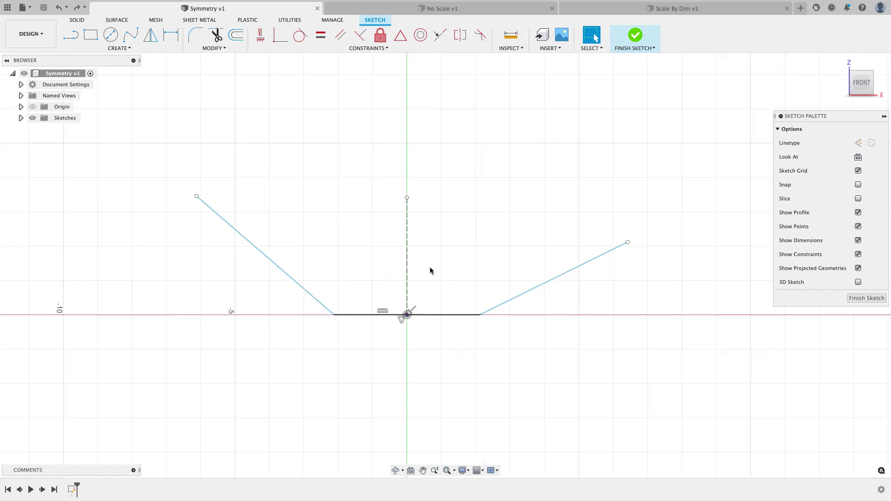
{"action": "left_click_drag", "start_coordinate": [627, 242], "coordinate": [645, 265]}
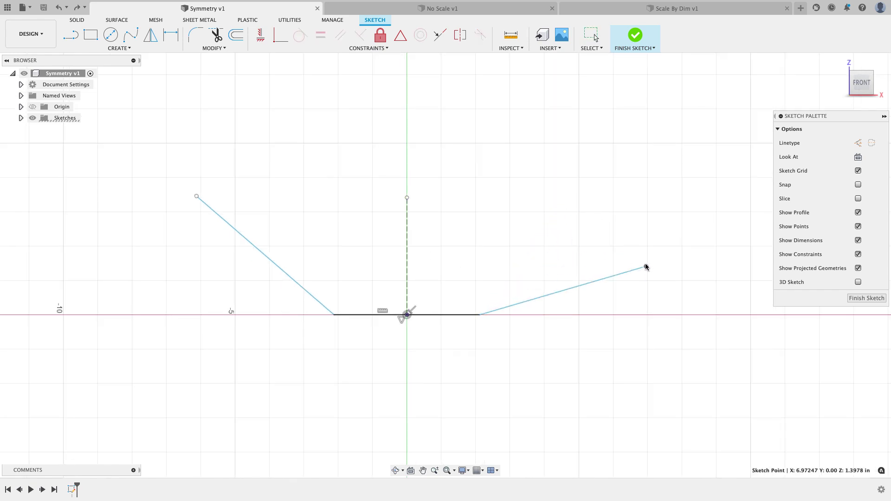
{"action": "left_click_drag", "start_coordinate": [197, 196], "coordinate": [176, 195]}
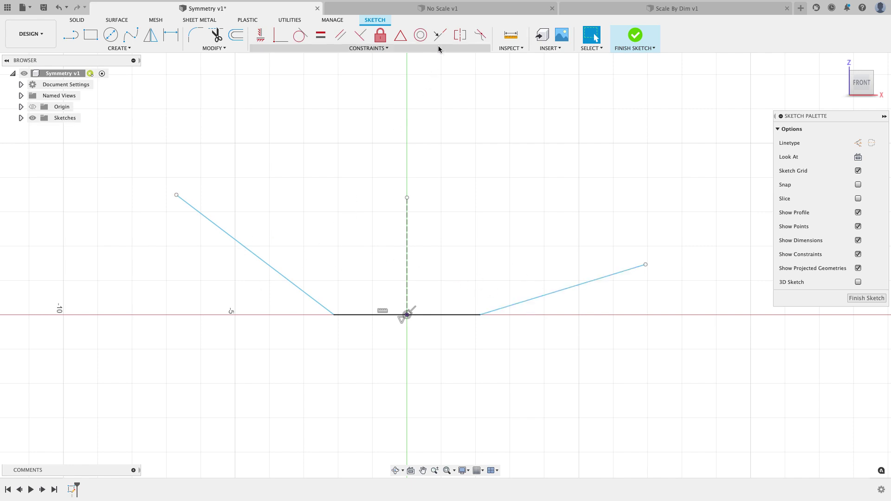
Make the two slanted lines symmetric about the vertical construction line, and move the right line's outer end inward
{"action": "left_click", "coordinate": [460, 35]}
{"action": "left_click", "coordinate": [256, 260]}
{"action": "left_click", "coordinate": [578, 288]}
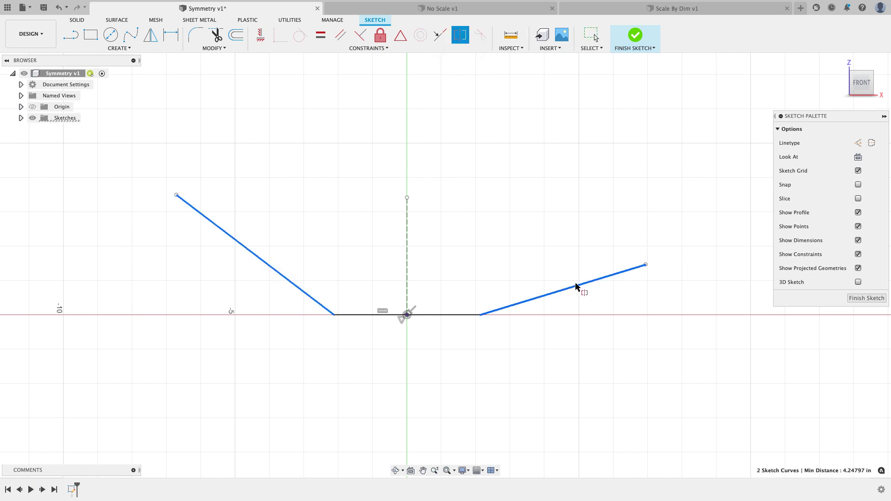
{"action": "left_click", "coordinate": [407, 240]}
{"action": "key", "text": "Escape"}
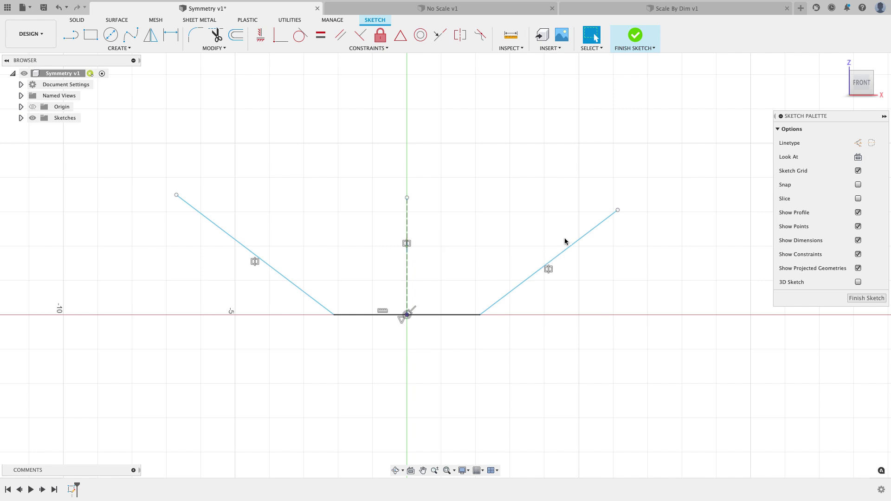
{"action": "left_click_drag", "start_coordinate": [618, 208], "coordinate": [593, 204]}
Add an Equal constraint between the two symmetric slanted lines
{"action": "left_click", "coordinate": [320, 35]}
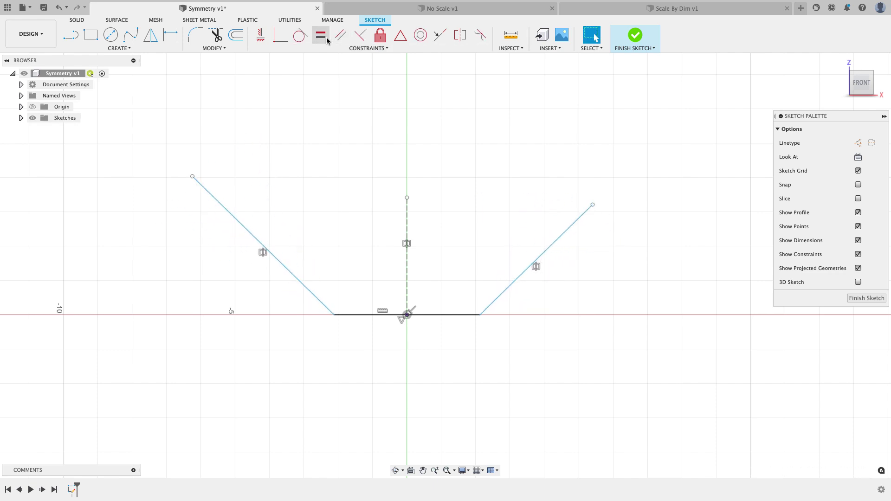
{"action": "left_click", "coordinate": [259, 246]}
{"action": "left_click", "coordinate": [529, 266]}
{"action": "key", "text": "Escape"}
{"action": "key", "text": "ctrl+z"}
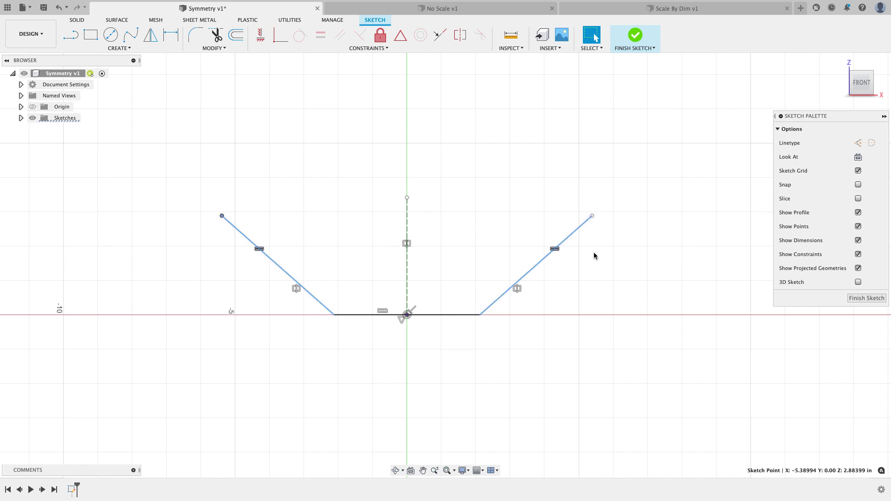
Finish the sketch and close Symmetry without saving, and open Sketch1 of the No Scale document for editing
{"action": "left_click", "coordinate": [854, 298]}
{"action": "left_click", "coordinate": [318, 9]}
{"action": "left_click", "coordinate": [467, 261]}
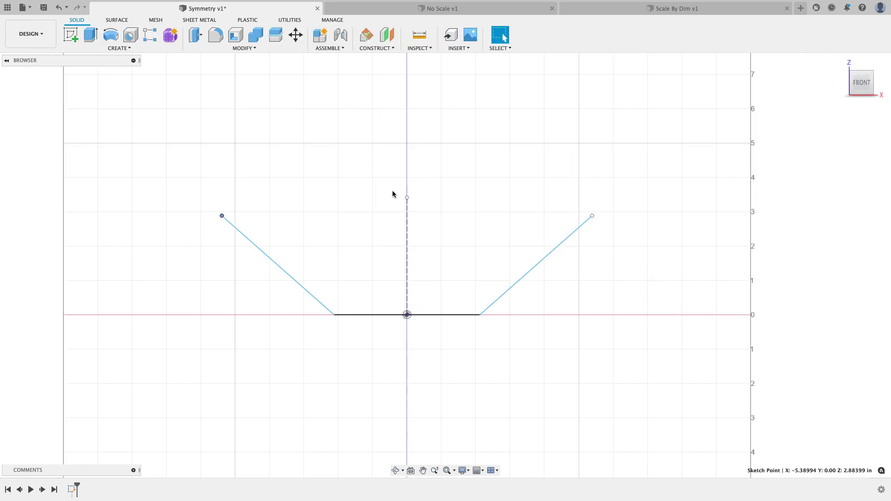
{"action": "right_click", "coordinate": [77, 491]}
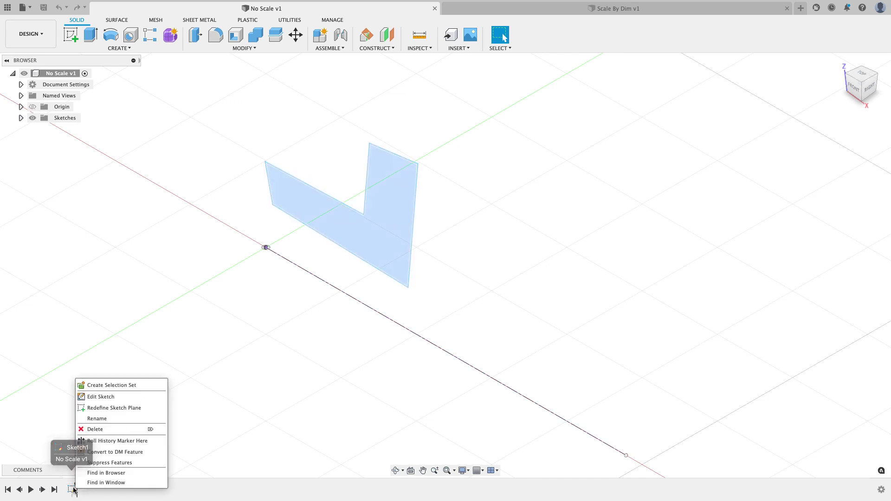
{"action": "left_click", "coordinate": [98, 407]}
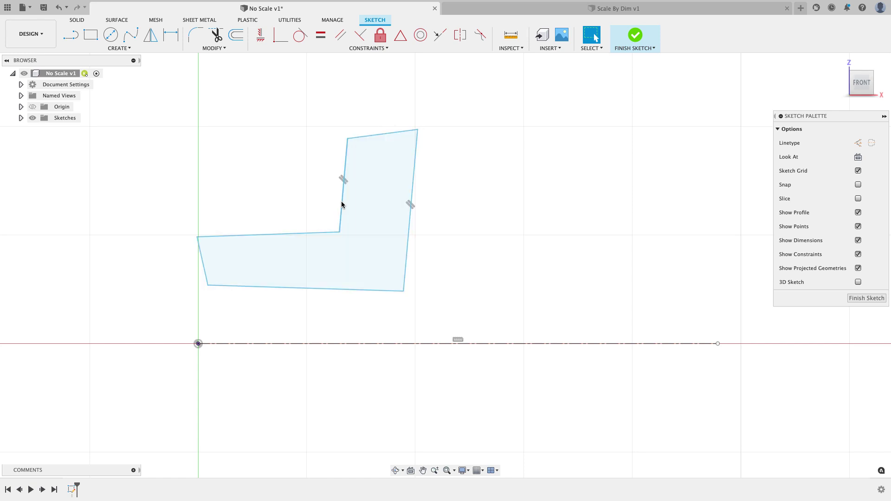
Square up the L-shaped profile by applying Horizontal/Vertical constraints to its bottom, right, upper top, lower top and left edges
{"action": "left_click", "coordinate": [261, 34]}
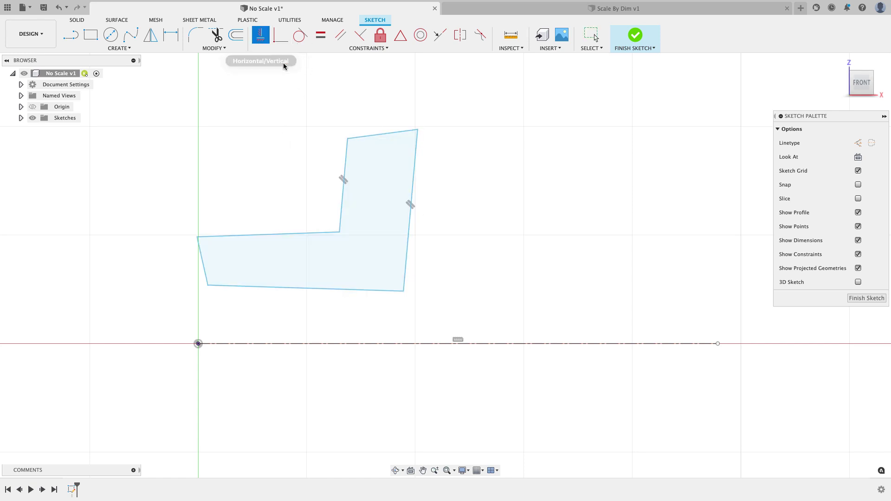
{"action": "left_click", "coordinate": [321, 289]}
{"action": "left_click", "coordinate": [407, 261]}
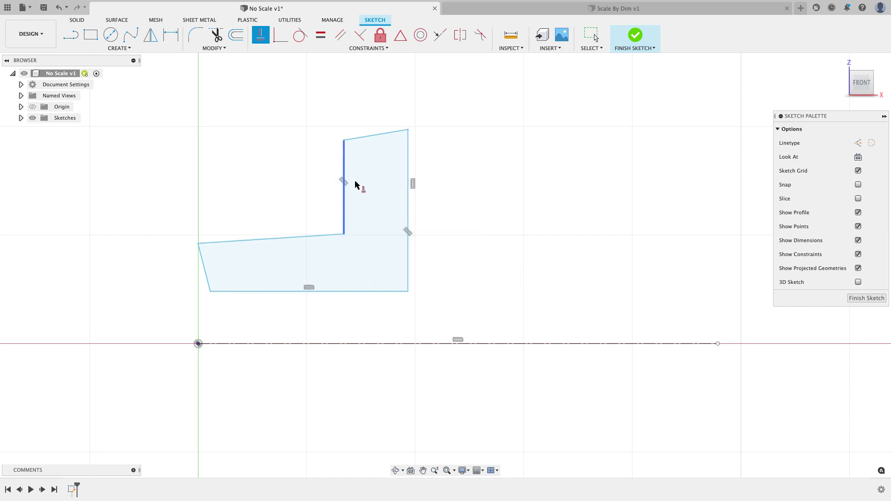
{"action": "left_click", "coordinate": [378, 135]}
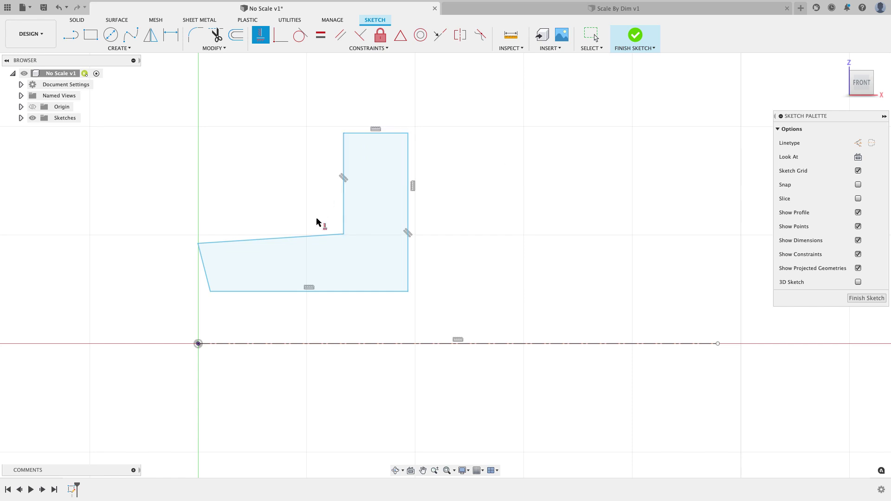
{"action": "left_click", "coordinate": [301, 238]}
{"action": "left_click", "coordinate": [204, 264]}
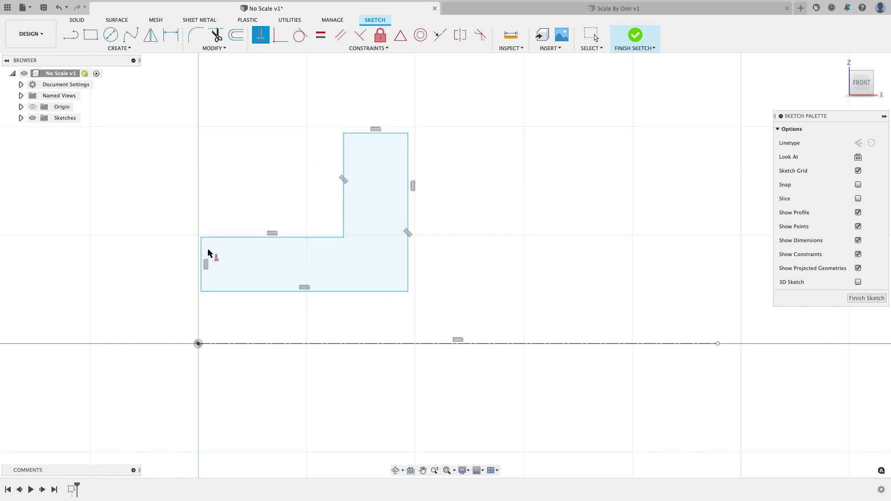
Align the L-profile's lower-left corner vertically with the sketch origin
{"action": "left_click", "coordinate": [198, 343]}
{"action": "left_click", "coordinate": [201, 292]}
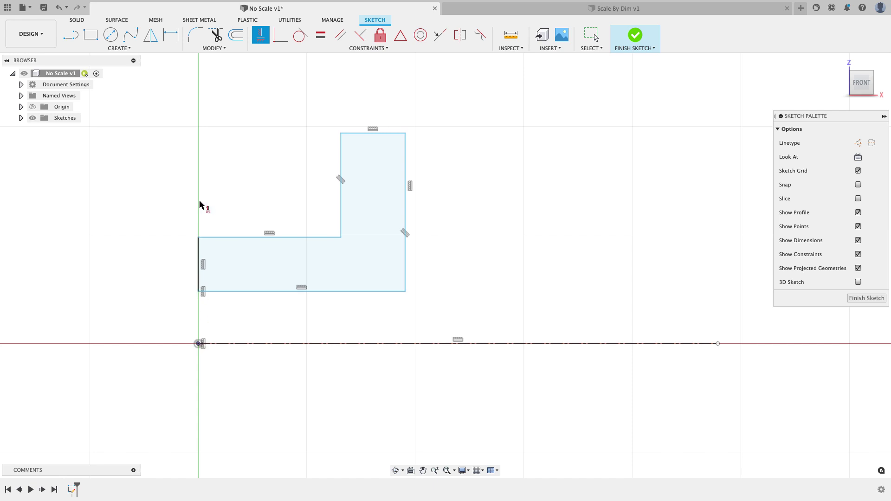
{"action": "key", "text": "Escape"}
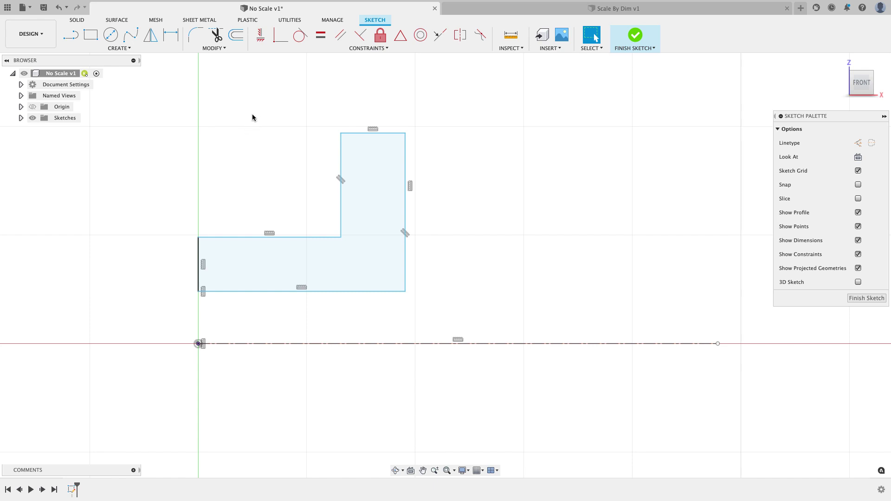
Add a 3 in diameter dimension between the horizontal centerline and the L-profile's bottom edge
{"action": "left_click", "coordinate": [171, 34]}
{"action": "left_click", "coordinate": [297, 344]}
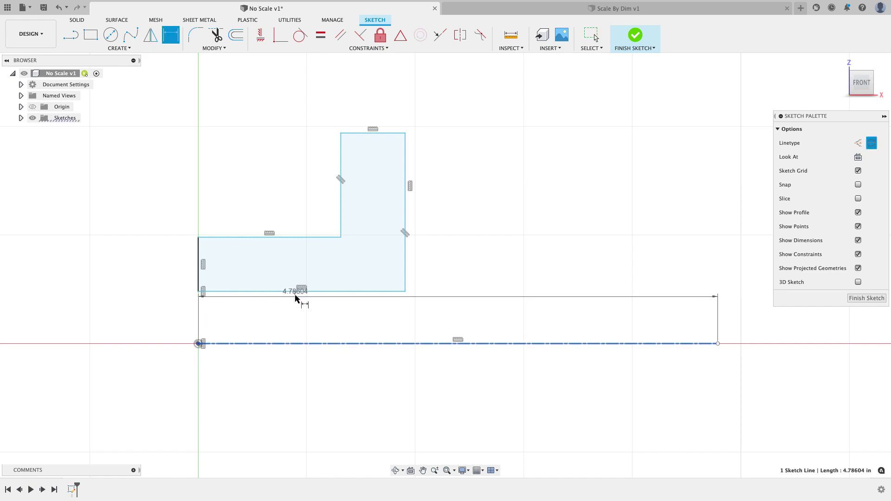
{"action": "left_click", "coordinate": [296, 292]}
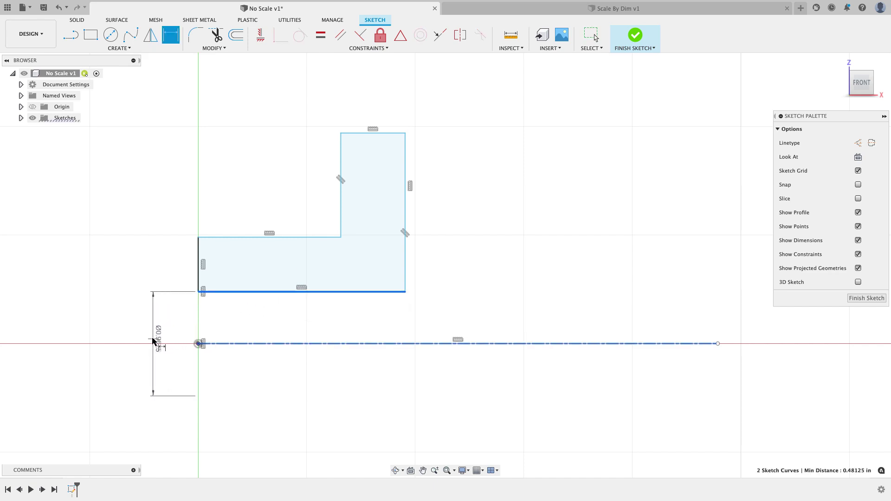
{"action": "left_click", "coordinate": [153, 340]}
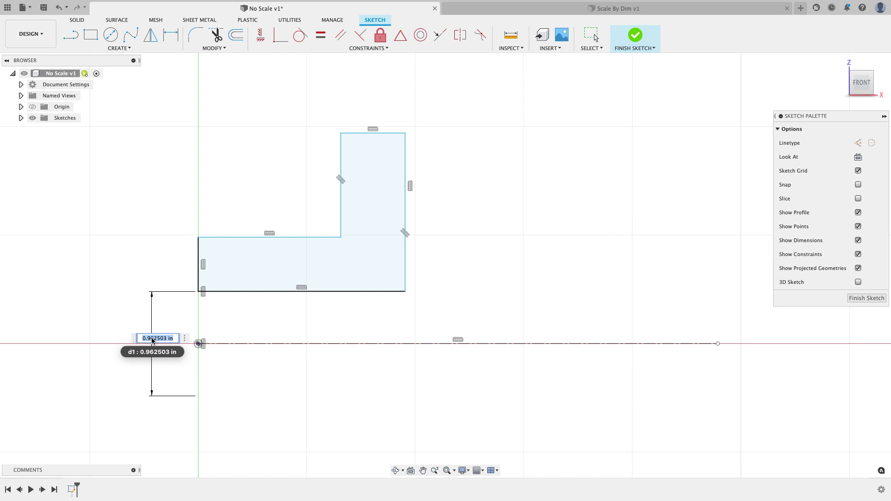
{"action": "type", "text": "3"}
{"action": "key", "text": "Return"}
Add a 2.65 in horizontal dimension to the top edge of the L-profile's lower arm
{"action": "scroll", "coordinate": [209, 342], "scroll_direction": "down", "scroll_amount": 3}
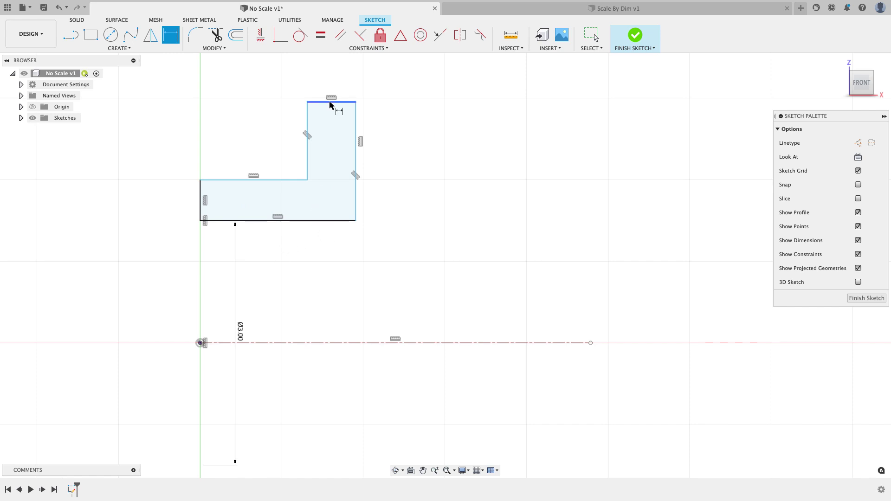
{"action": "left_click", "coordinate": [263, 182]}
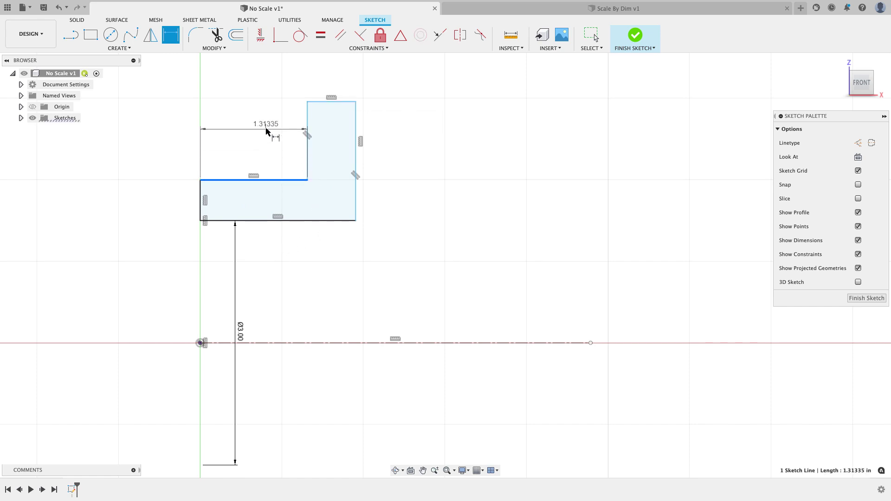
{"action": "left_click", "coordinate": [261, 134]}
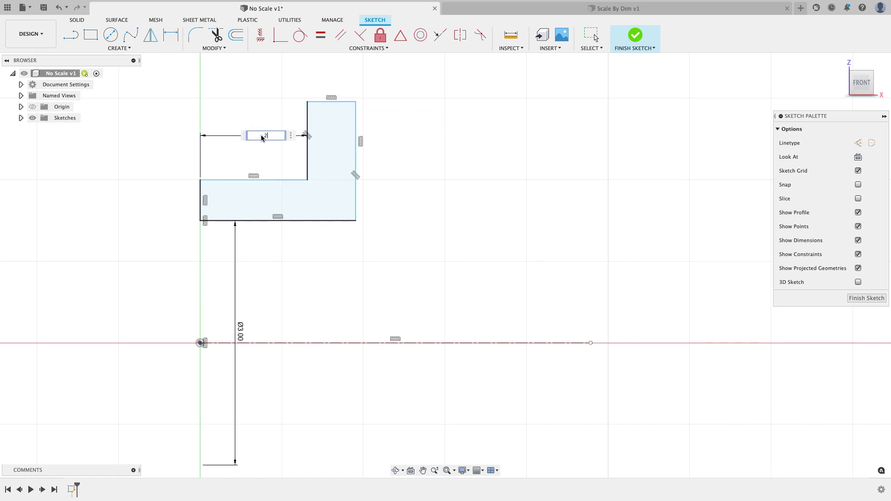
{"action": "type", "text": "2.65"}
{"action": "key", "text": "Return"}
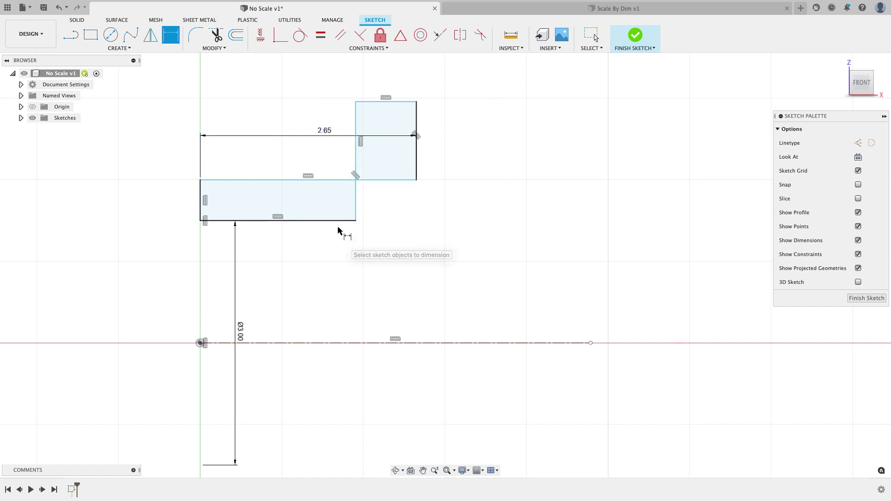
Untangle the profile by moving the edge dimensioned 2.65 in below the other horizontal arm edge, and reposition that dimension above the arm
{"action": "key", "text": "Escape"}
{"action": "left_click_drag", "start_coordinate": [334, 179], "coordinate": [337, 263]}
{"action": "left_click_drag", "start_coordinate": [360, 219], "coordinate": [365, 181]}
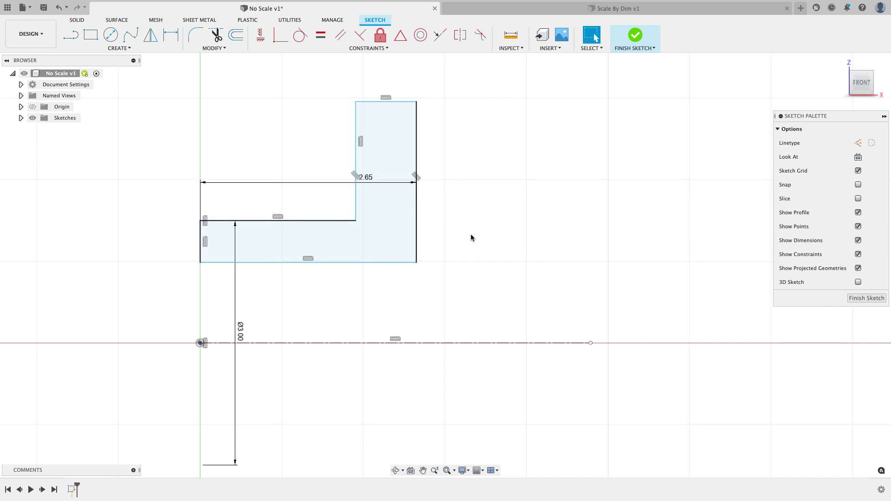
{"action": "key", "text": "d"}
{"action": "left_click", "coordinate": [322, 343]}
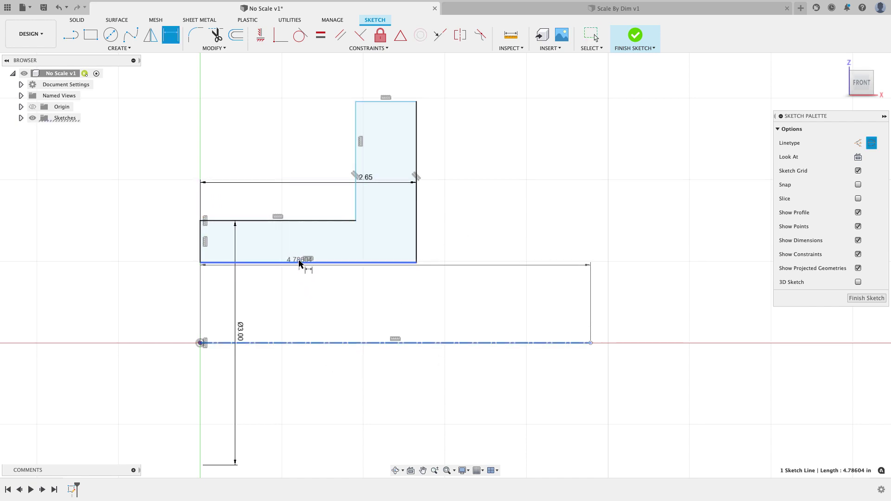
{"action": "left_click", "coordinate": [298, 222]}
{"action": "left_click", "coordinate": [104, 253]}
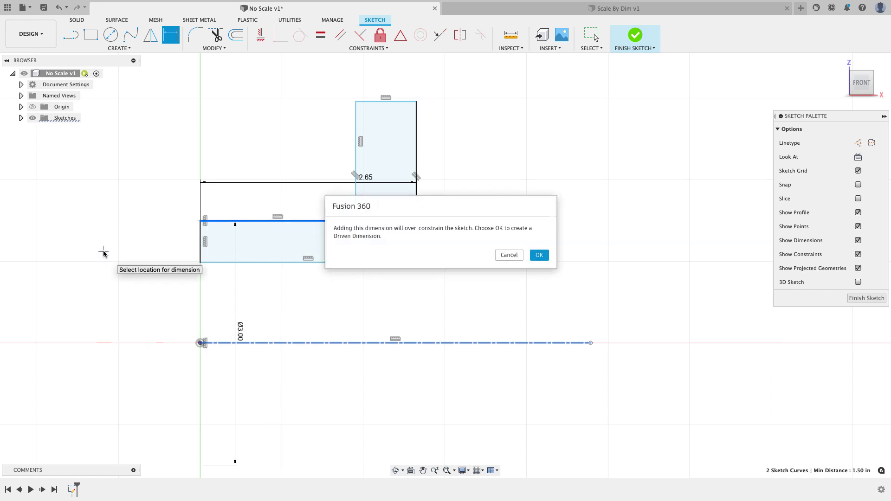
{"action": "key", "text": "Escape"}
Replace the misplaced 3 in diameter dimension with a 3 in diameter dimension between the centerline and the L-profile's bottom edge
{"action": "key", "text": "Escape"}
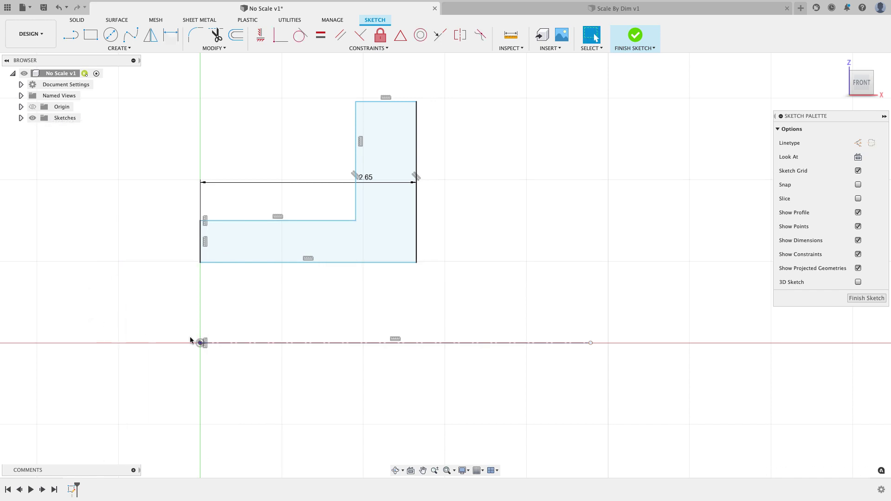
{"action": "key", "text": "d"}
{"action": "left_click", "coordinate": [290, 343]}
{"action": "left_click", "coordinate": [295, 263]}
{"action": "left_click", "coordinate": [126, 310]}
{"action": "type", "text": "3"}
{"action": "key", "text": "Return"}
Add a 7.75 in diameter dimension between the centerline and the top edge of the L-profile's lower arm
{"action": "left_click", "coordinate": [267, 342]}
{"action": "left_click", "coordinate": [239, 215]}
{"action": "left_click", "coordinate": [95, 280]}
{"action": "type", "text": "7.75"}
{"action": "key", "text": "Return"}
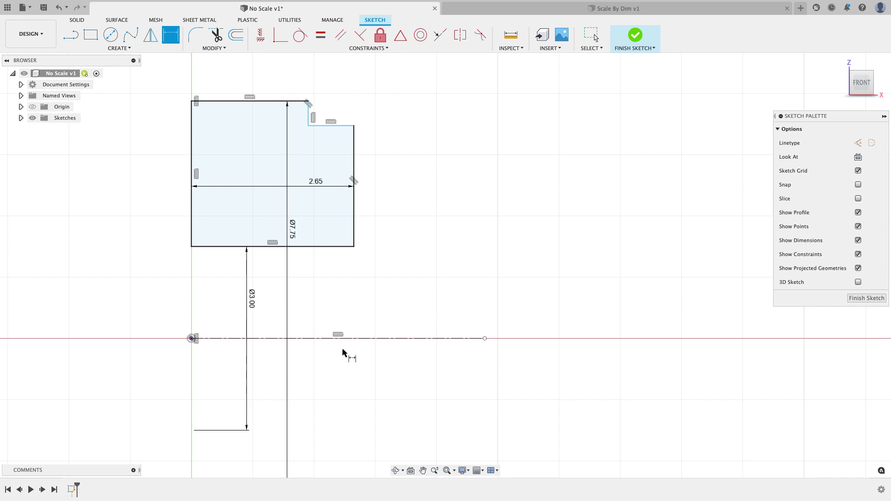
Add a 9 in diameter dimension between the centerline and the short horizontal edge of the profile's upright part
{"action": "left_click", "coordinate": [367, 341]}
{"action": "left_click", "coordinate": [328, 126]}
{"action": "left_click", "coordinate": [487, 180]}
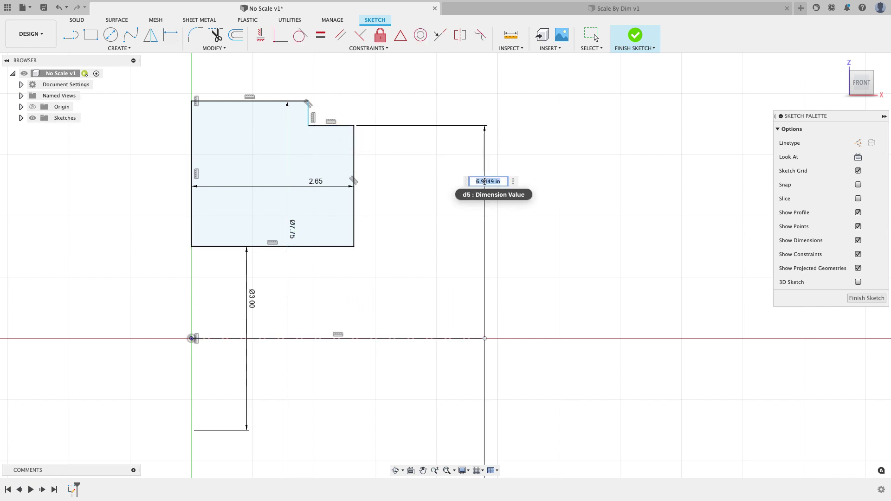
{"action": "type", "text": "9"}
{"action": "key", "text": "Return"}
Add a horizontal dimension to the profile's longer upper edge beside the upright part and try to set it to 2.65 in
{"action": "left_click", "coordinate": [267, 121]}
{"action": "left_click", "coordinate": [248, 91]}
{"action": "type", "text": "65"}
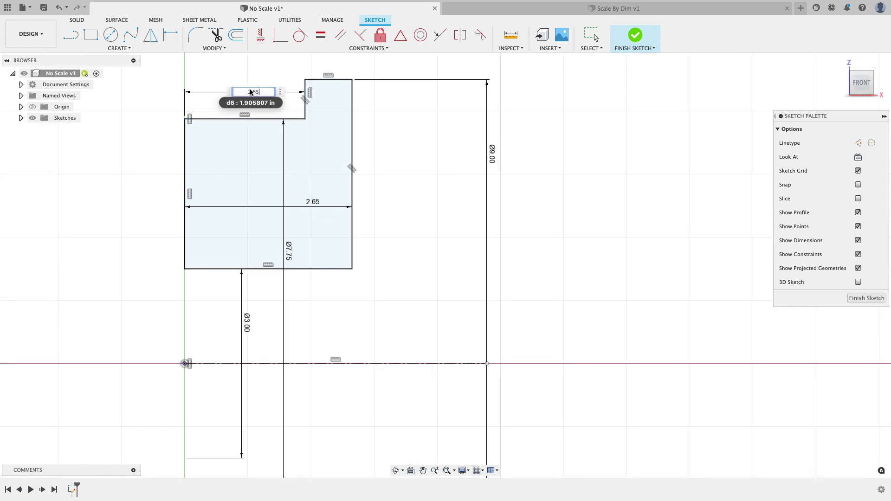
{"action": "key", "text": "Return"}
Set the profile's overall width to 3 in and the length of its longer upper edge to 2.65 in
{"action": "scroll", "coordinate": [287, 193], "scroll_direction": "down", "scroll_amount": 2}
{"action": "double_click", "coordinate": [306, 202]}
{"action": "type", "text": "3"}
{"action": "key", "text": "Return"}
{"action": "double_click", "coordinate": [260, 122]}
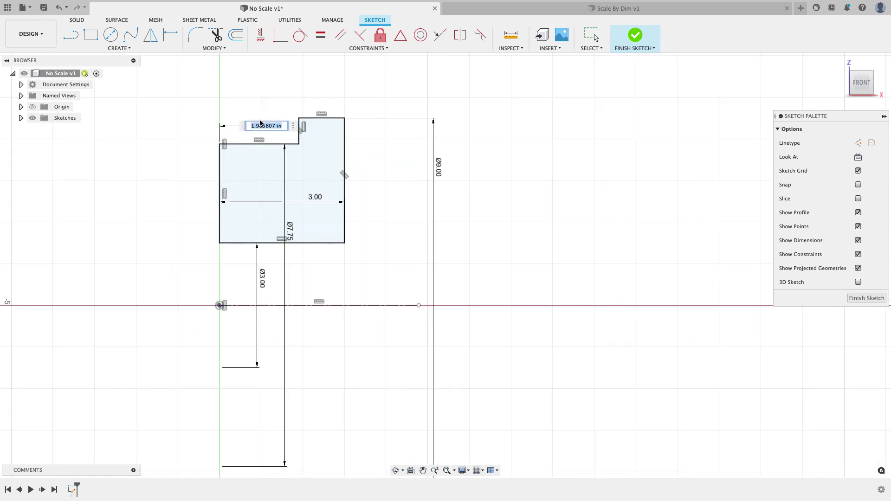
{"action": "type", "text": "2.65"}
{"action": "key", "text": "Return"}
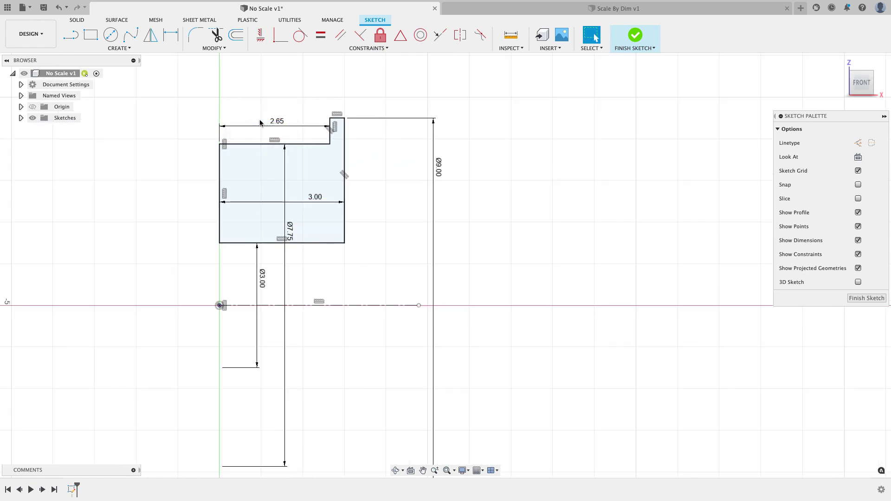
Finish the sketch and switch to the Scale By Dim document
{"action": "left_click", "coordinate": [856, 297]}
{"action": "left_click", "coordinate": [580, 10]}
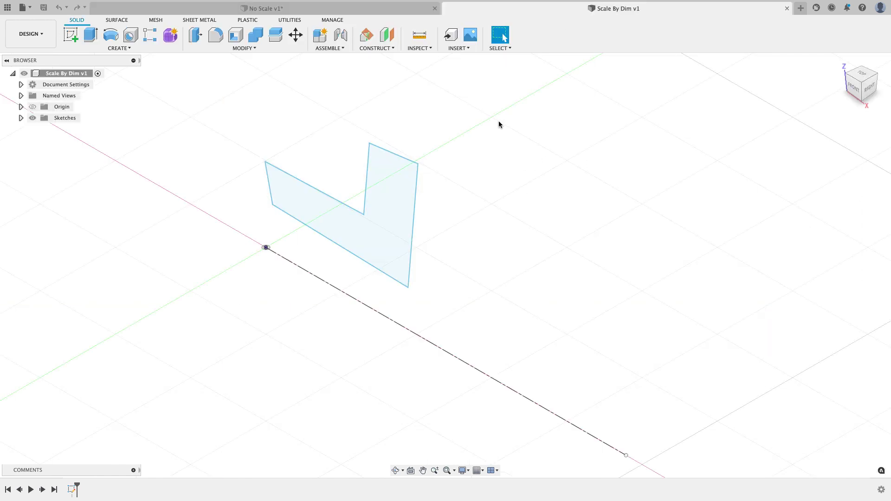
Enable "Scale entire sketch at first dimension" in the Design preferences and accept the change
{"action": "left_click", "coordinate": [880, 8]}
{"action": "left_click", "coordinate": [866, 31]}
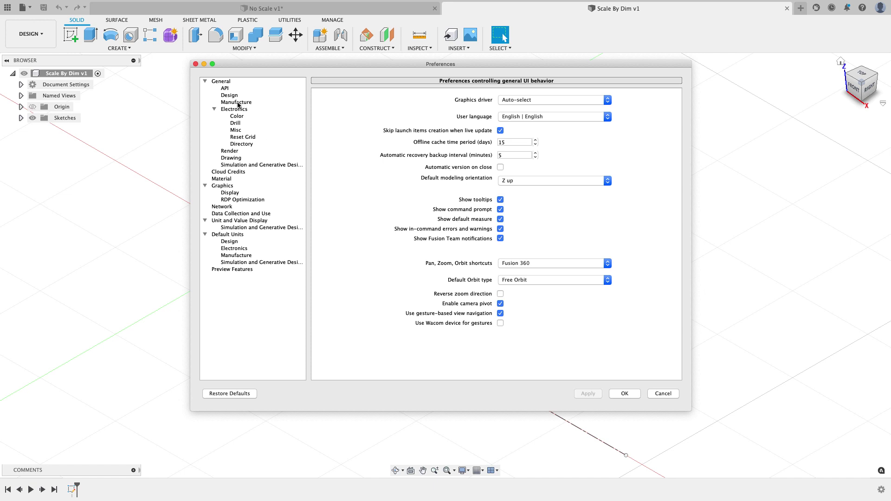
{"action": "left_click", "coordinate": [236, 96]}
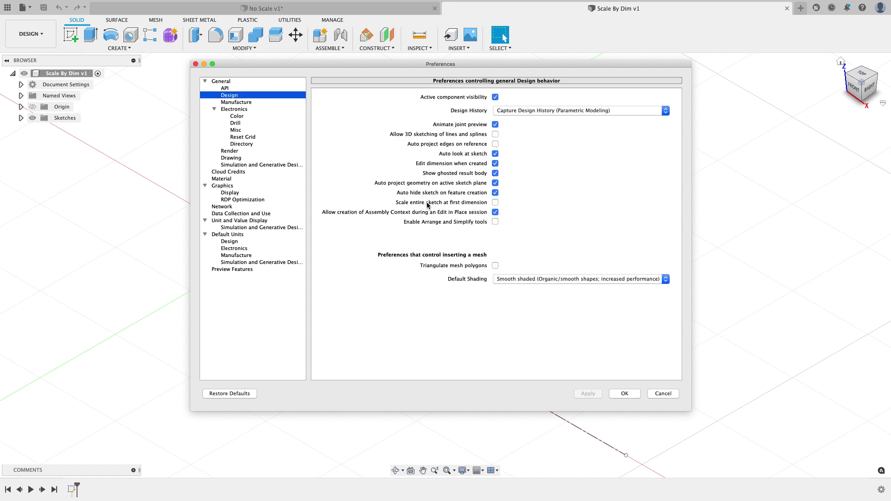
{"action": "left_click", "coordinate": [494, 203]}
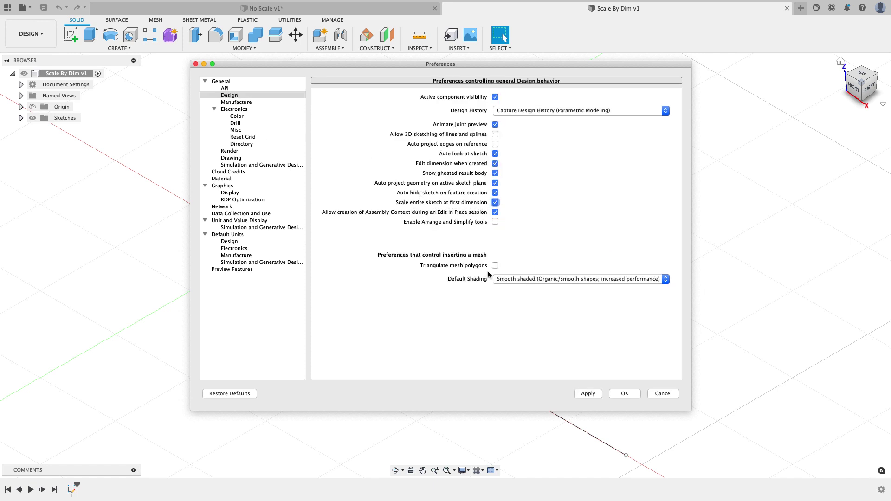
{"action": "left_click", "coordinate": [619, 394]}
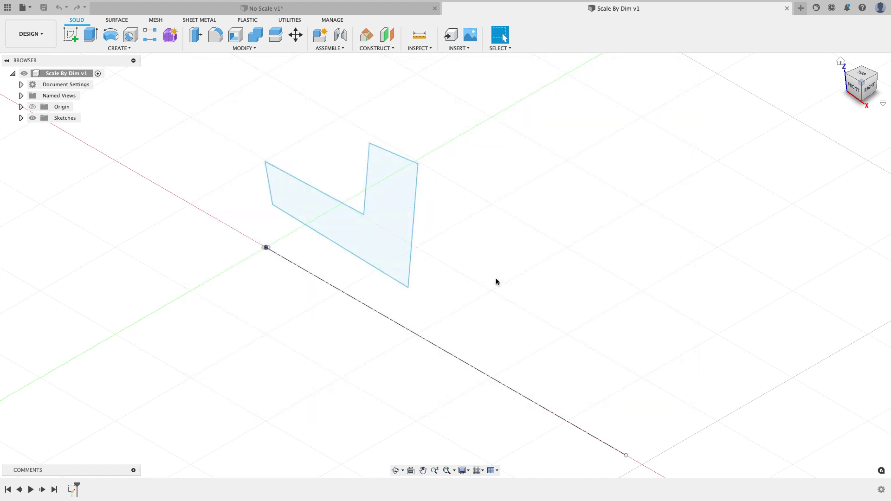
Edit the sketch and apply Horizontal/Vertical constraints to the L-profile's bottom, right, upper top, lower top and left edges
{"action": "right_click", "coordinate": [72, 490]}
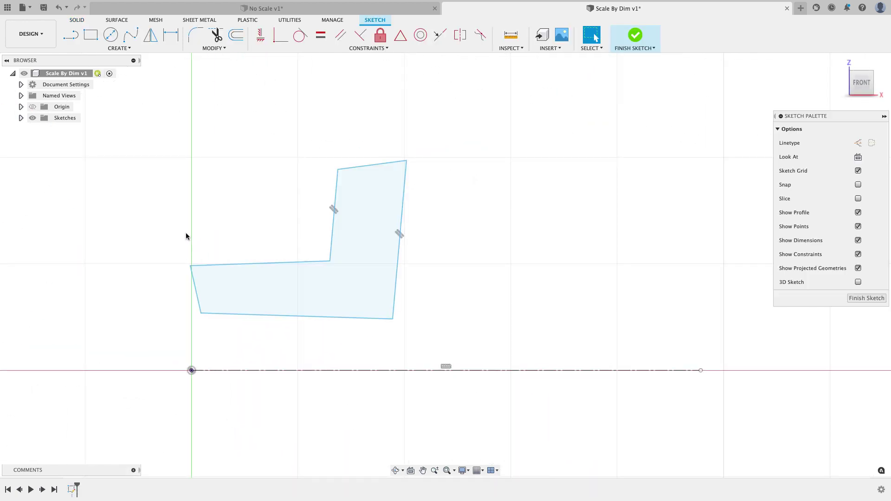
{"action": "left_click", "coordinate": [261, 35]}
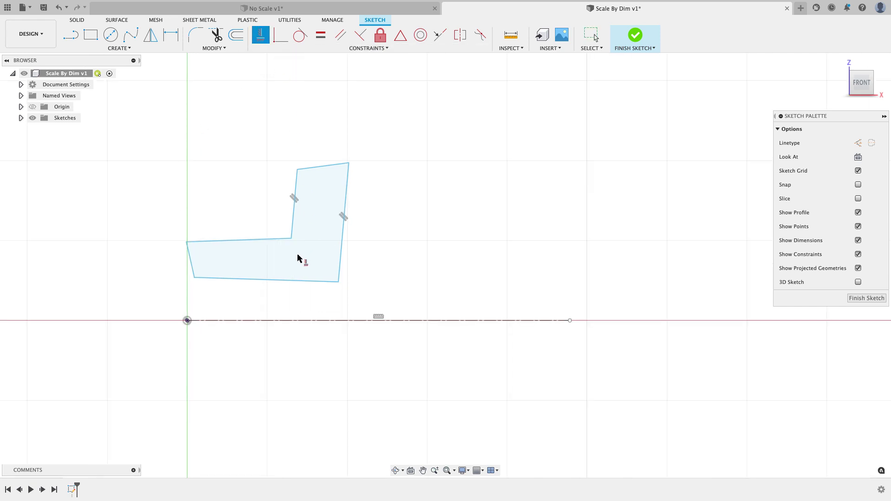
{"action": "left_click", "coordinate": [285, 281]}
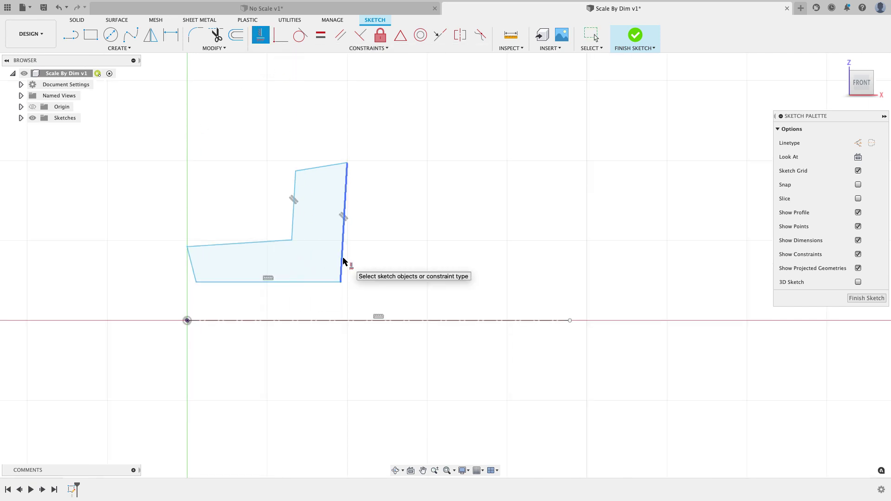
{"action": "left_click", "coordinate": [343, 260]}
{"action": "left_click", "coordinate": [318, 167]}
{"action": "left_click", "coordinate": [265, 241]}
{"action": "left_click", "coordinate": [193, 271]}
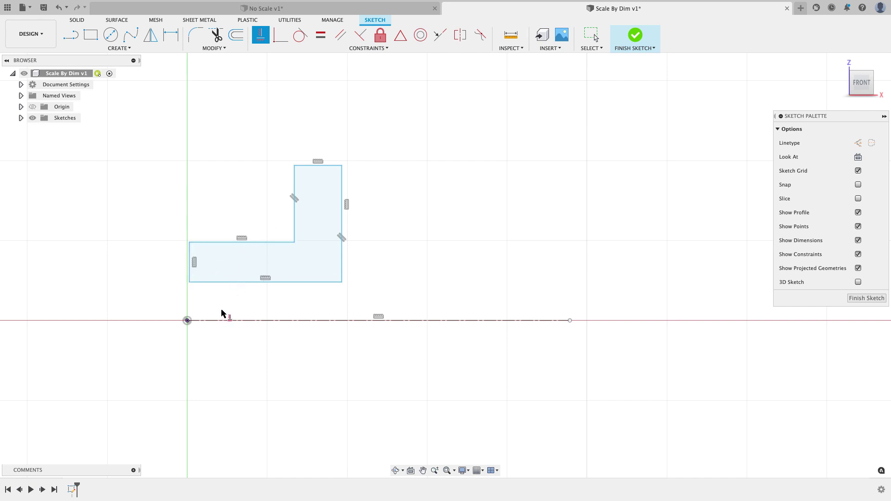
Align the lower-left corner of the Scale By Dim profile vertically with the sketch origin
{"action": "left_click", "coordinate": [189, 281]}
{"action": "left_click", "coordinate": [187, 320]}
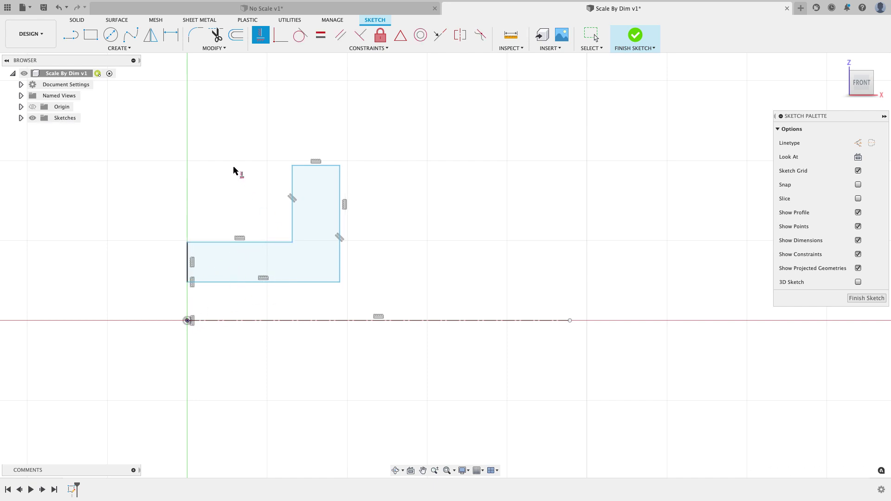
{"action": "scroll", "coordinate": [233, 165], "scroll_direction": "down", "scroll_amount": 2}
{"action": "scroll", "coordinate": [233, 166], "scroll_direction": "up", "scroll_amount": 2}
{"action": "key", "text": "Escape"}
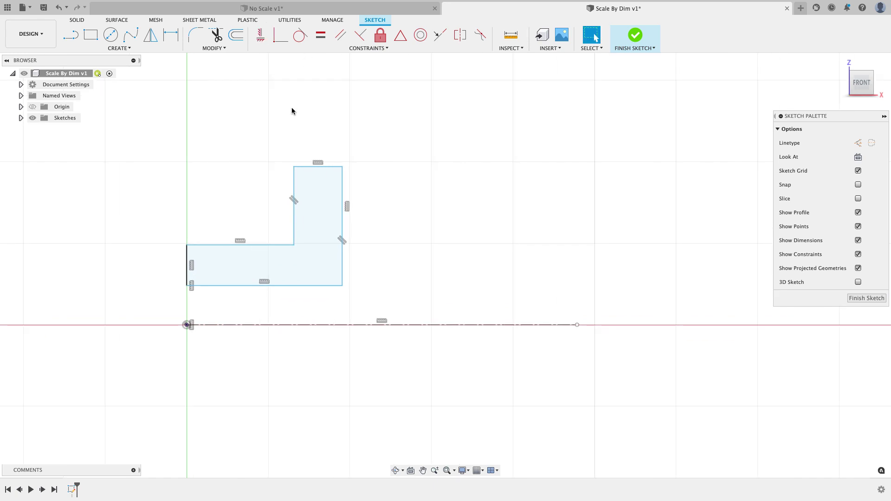
Add a 3 in diameter dimension between the centerline and the profile's bottom edge as the sketch's first dimension
{"action": "key", "text": "d"}
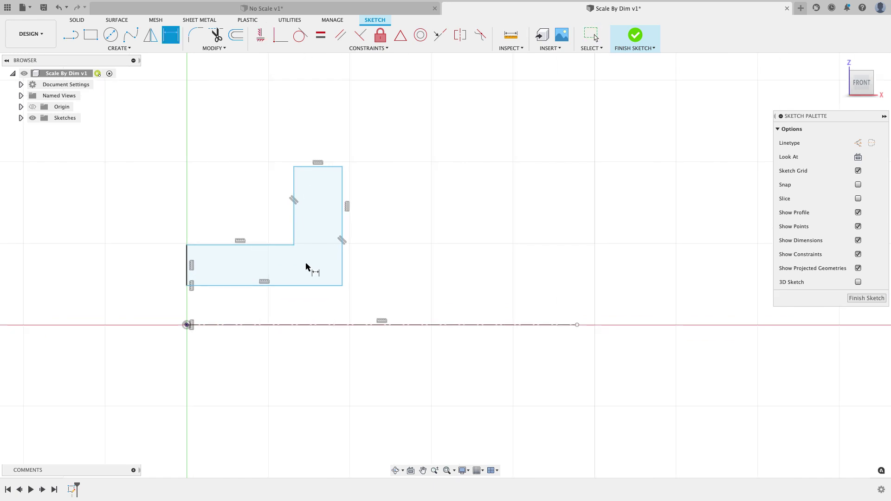
{"action": "left_click", "coordinate": [292, 325]}
{"action": "left_click", "coordinate": [296, 286]}
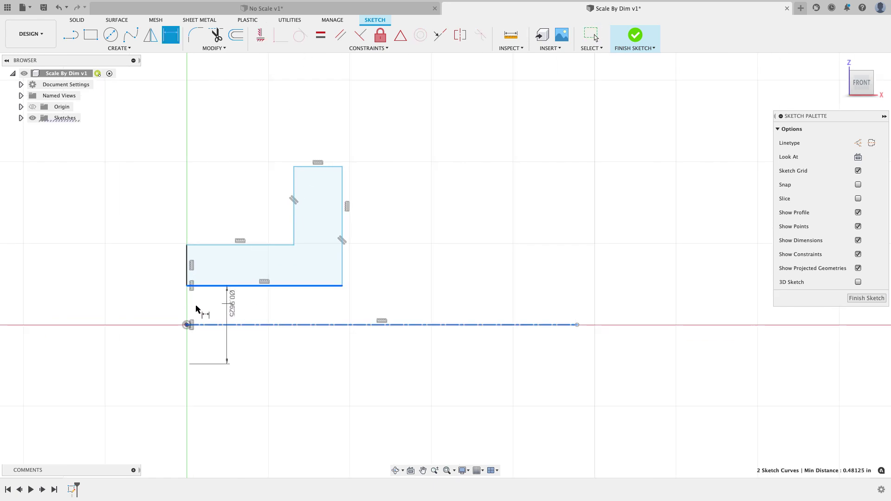
{"action": "left_click", "coordinate": [146, 312]}
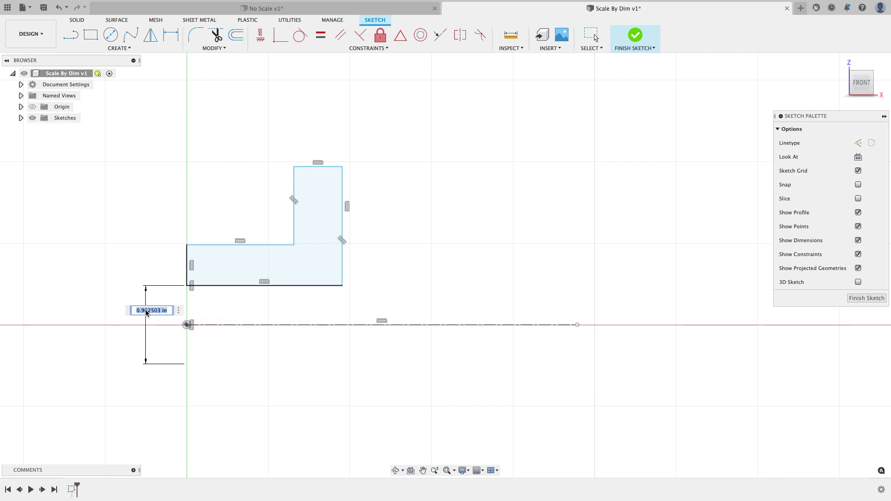
{"action": "type", "text": "3"}
{"action": "key", "text": "Return"}
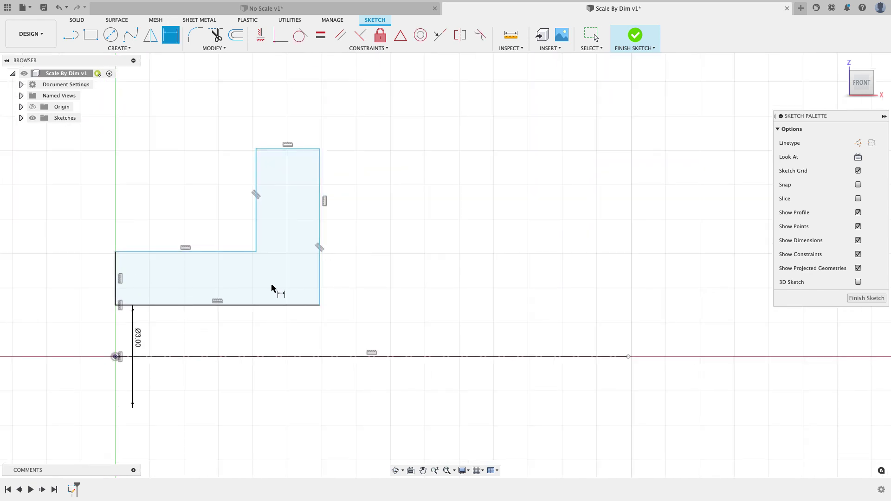
Add a 7.75 in diameter dimension between the centerline and the profile's lower top edge
{"action": "scroll", "coordinate": [194, 276], "scroll_direction": "down", "scroll_amount": 2}
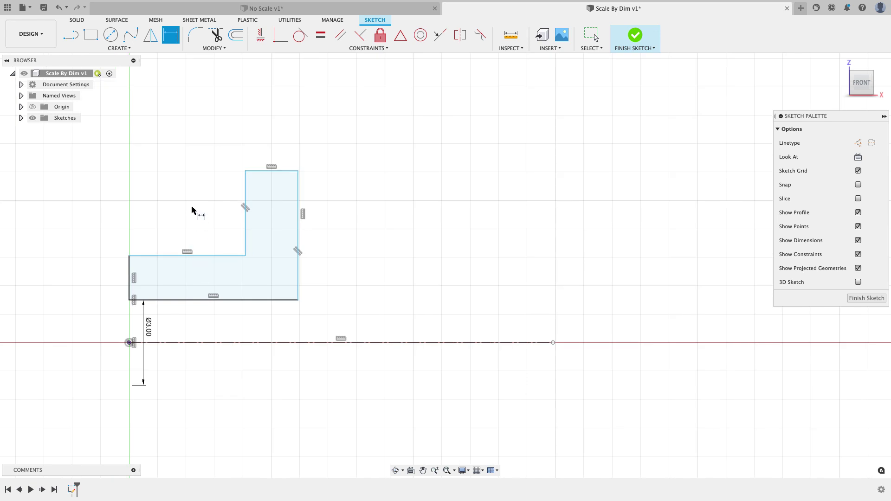
{"action": "left_click", "coordinate": [235, 343]}
{"action": "left_click", "coordinate": [208, 256]}
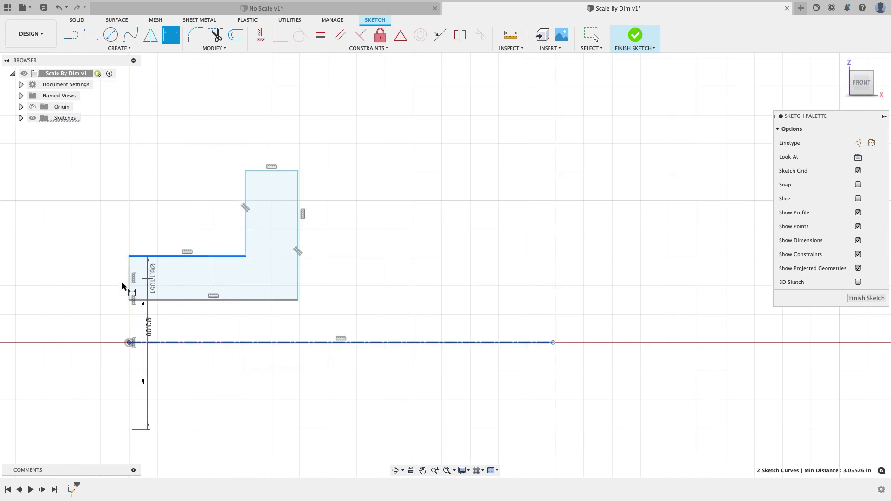
{"action": "left_click", "coordinate": [73, 295]}
{"action": "type", "text": "7.75"}
{"action": "key", "text": "Return"}
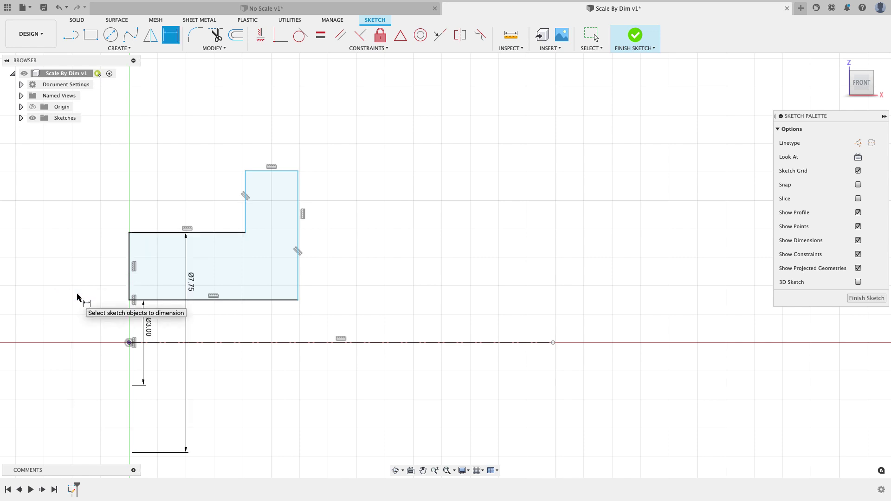
Dimension the profile's lower top edge to 2.65 in and its bottom edge to 3 in
{"action": "left_click", "coordinate": [204, 232]}
{"action": "left_click", "coordinate": [189, 203]}
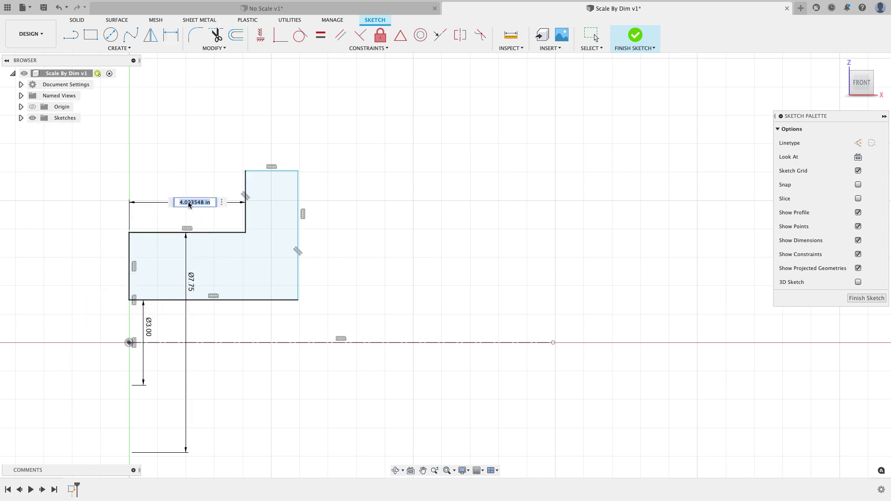
{"action": "type", "text": "2.65"}
{"action": "key", "text": "Return"}
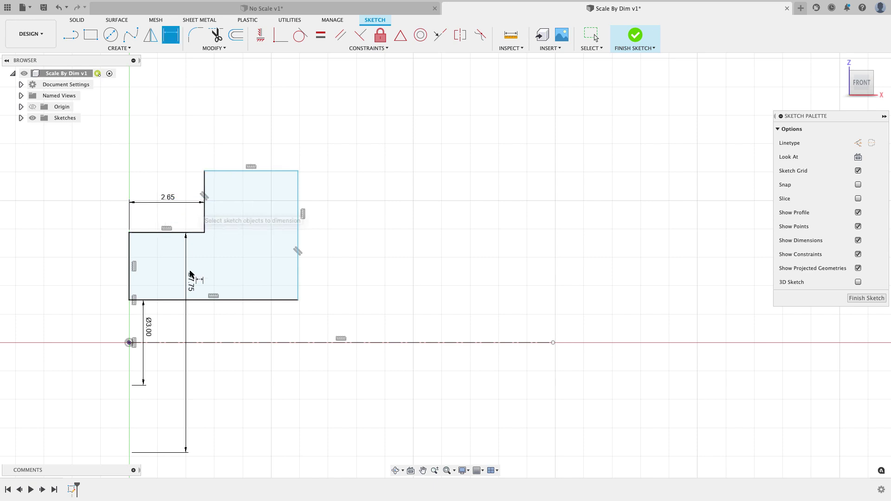
{"action": "left_click", "coordinate": [230, 300]}
{"action": "left_click", "coordinate": [222, 333]}
{"action": "type", "text": "3"}
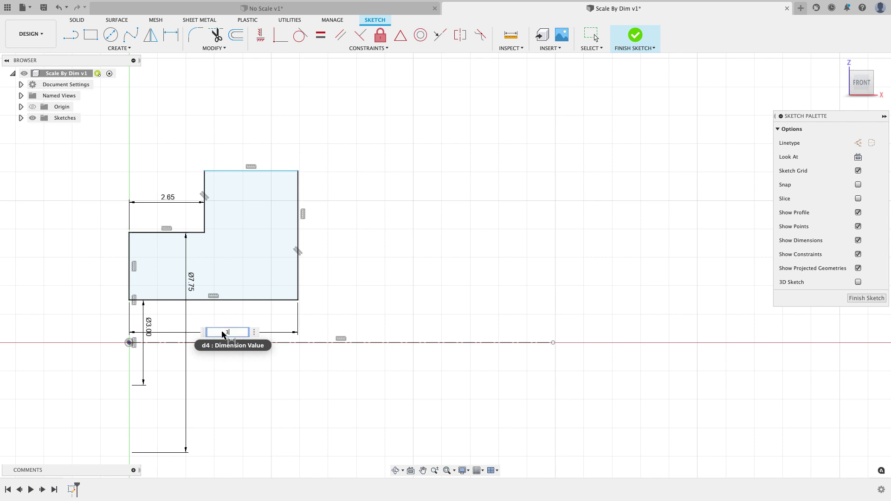
{"action": "key", "text": "Return"}
Add a 9 in diameter dimension between the centerline and the profile's uppermost edge, and finish the sketch
{"action": "scroll", "coordinate": [211, 185], "scroll_direction": "up", "scroll_amount": 2}
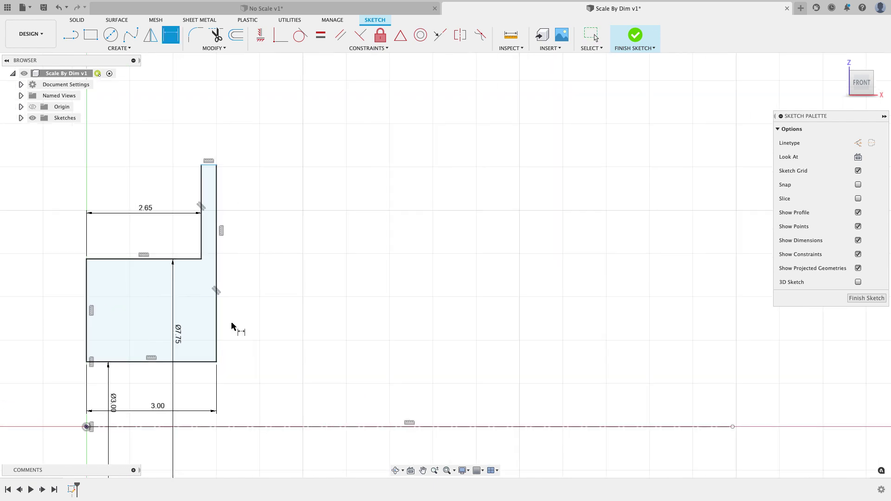
{"action": "left_click", "coordinate": [245, 427]}
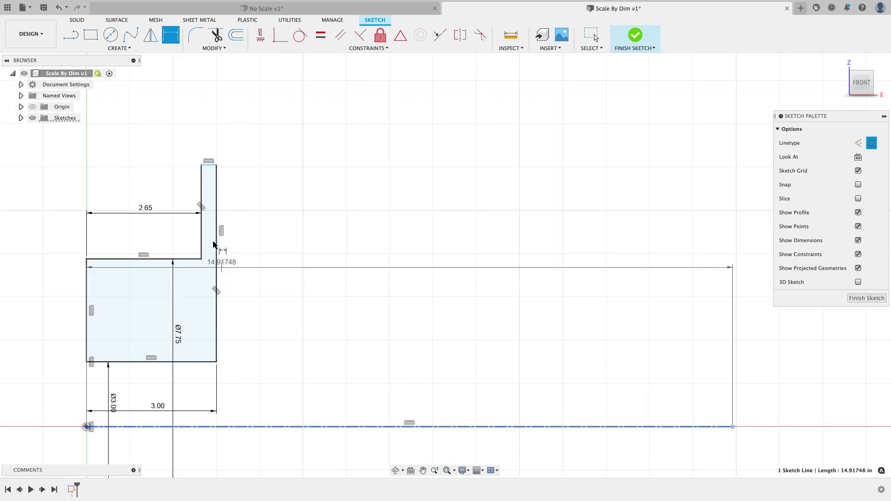
{"action": "left_click", "coordinate": [209, 166]}
{"action": "left_click", "coordinate": [349, 291]}
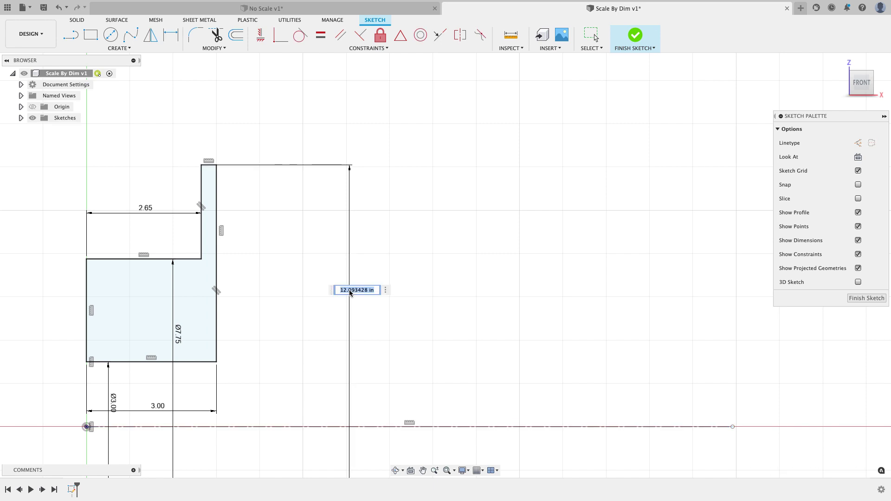
{"action": "type", "text": "9"}
{"action": "key", "text": "Return"}
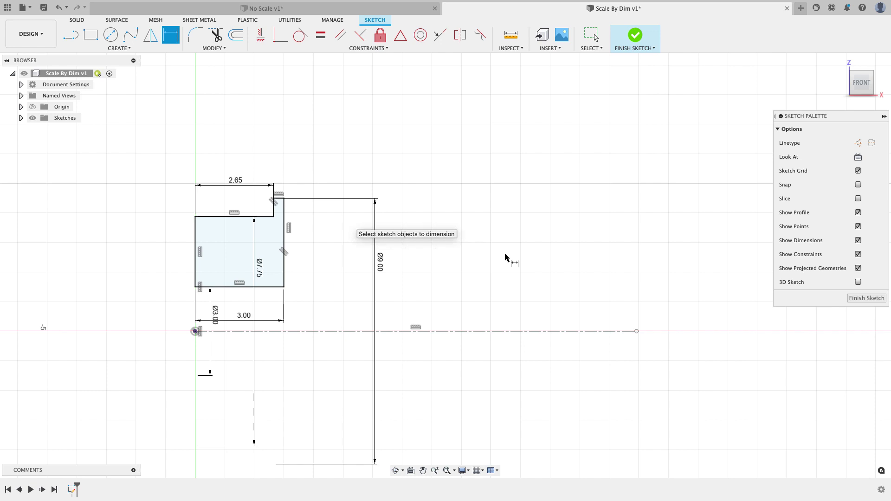
{"action": "left_click", "coordinate": [858, 298]}
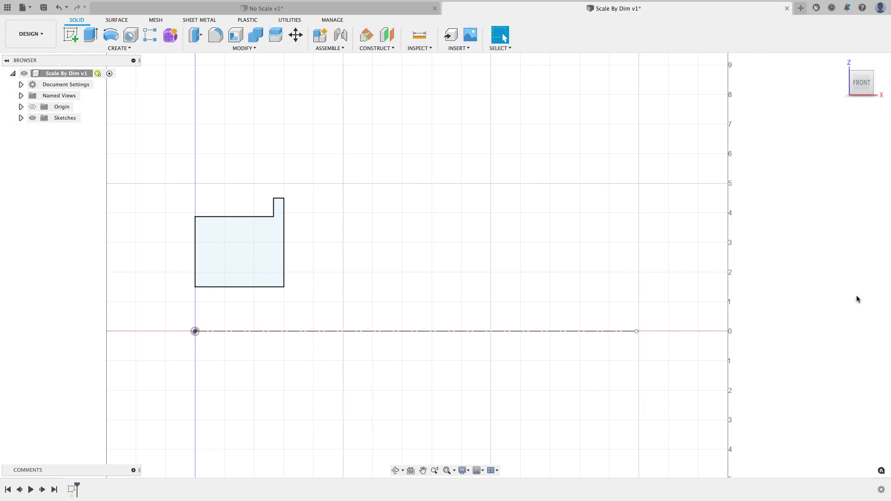